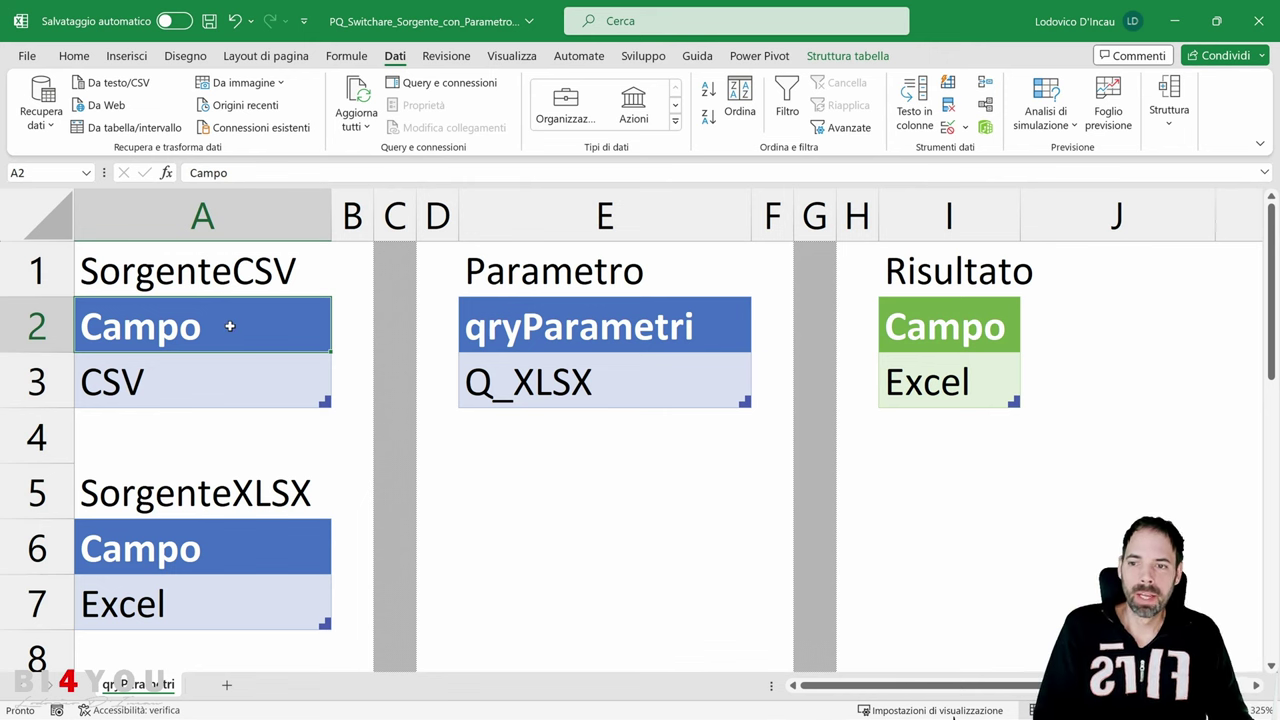
# Step: Inspect the SorgenteCSV and SorgenteXLSX tables and their Campo values, CSV and Excel
pyautogui.moveTo(229, 326); pyautogui.dragTo(227, 362)
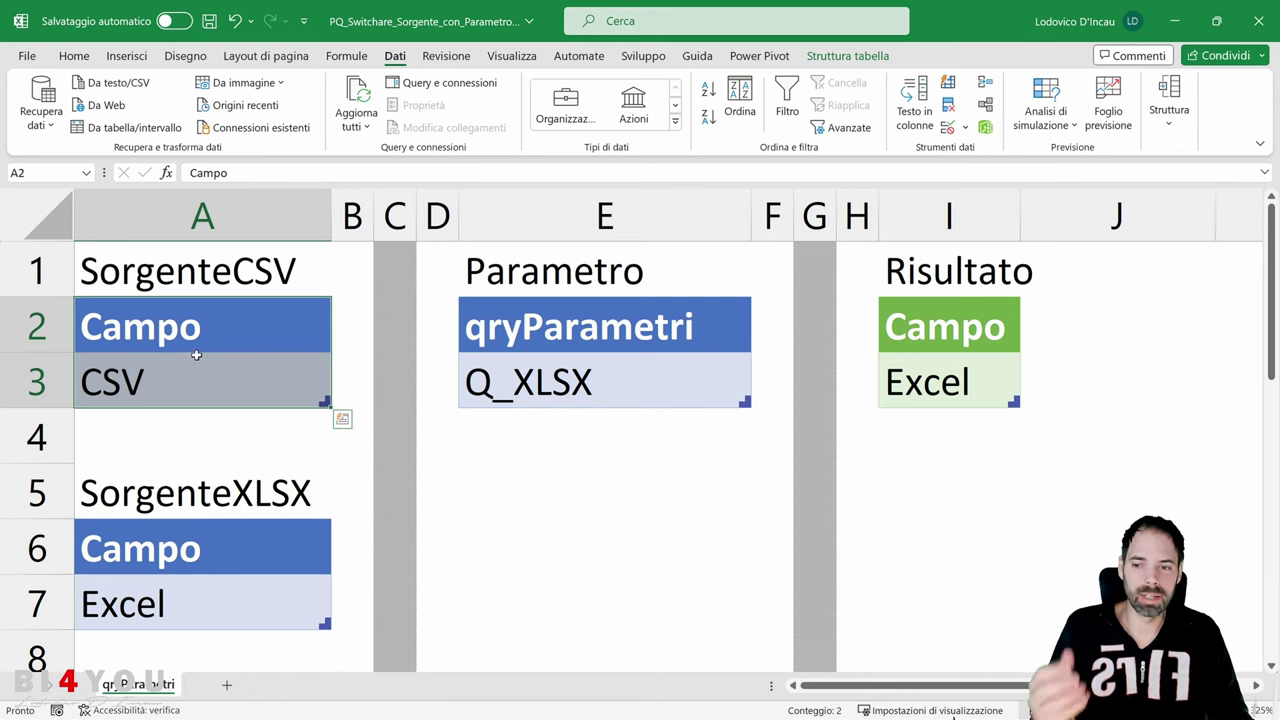
pyautogui.moveTo(189, 542); pyautogui.dragTo(180, 591)
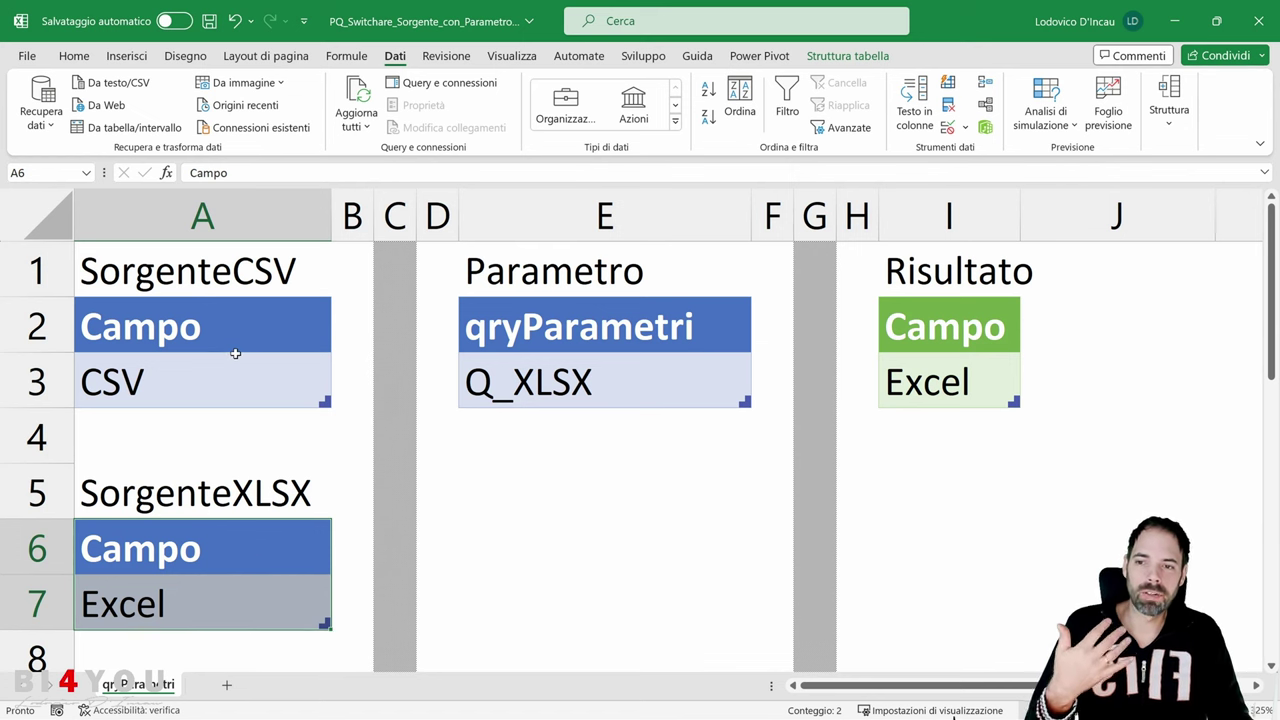
pyautogui.click(209, 330)
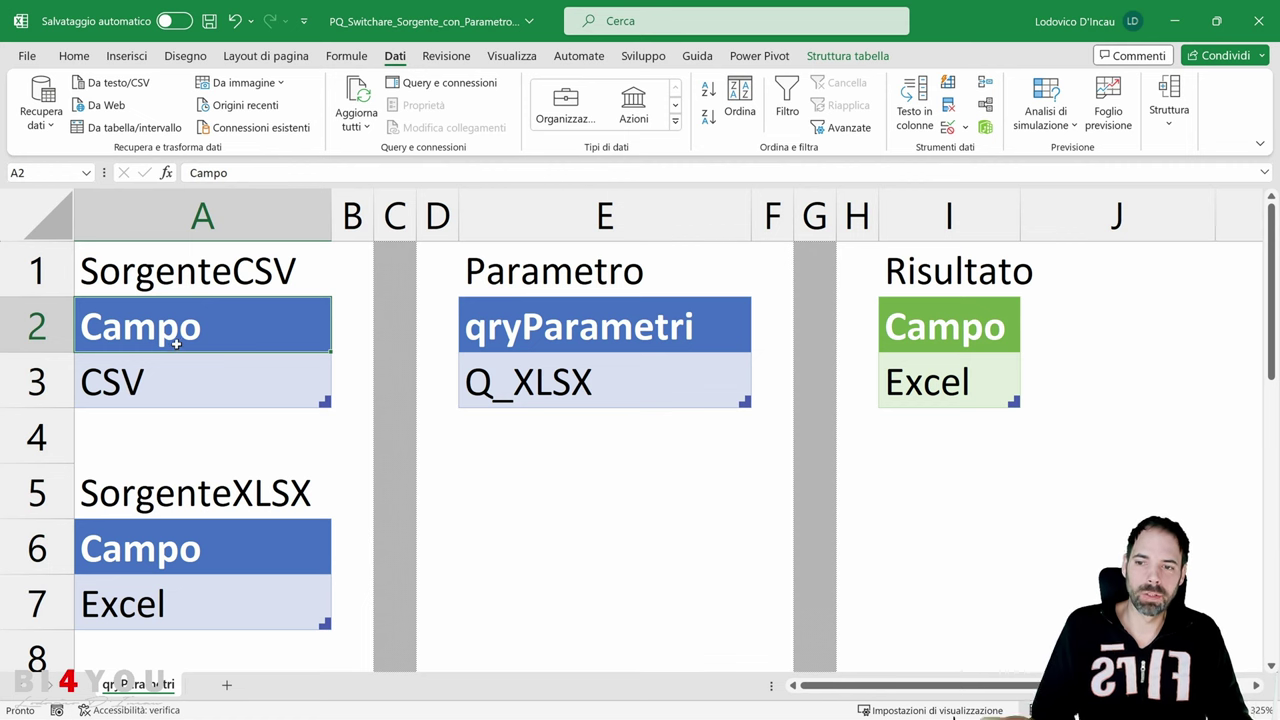
pyautogui.click(178, 600)
pyautogui.click(179, 376)
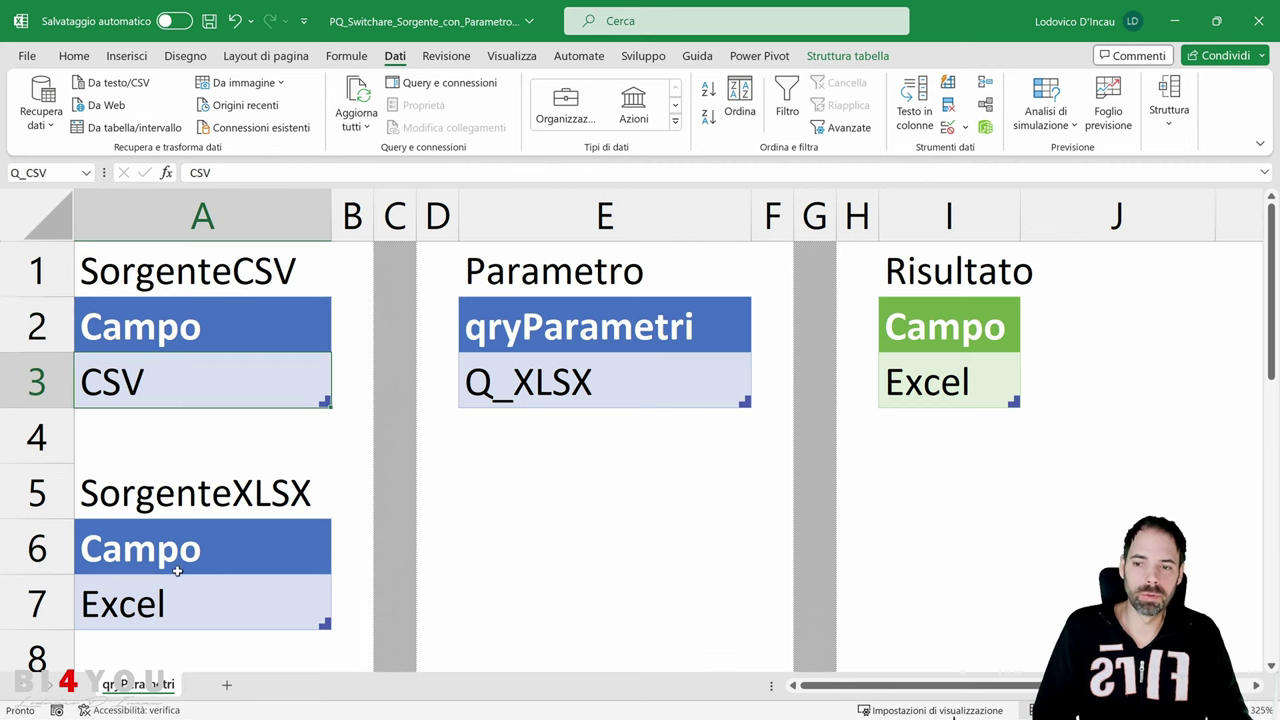
pyautogui.click(175, 598)
# Step: Set the qryParametri value in E3 to Q_CSV and refresh all to update result I3
pyautogui.click(500, 385)
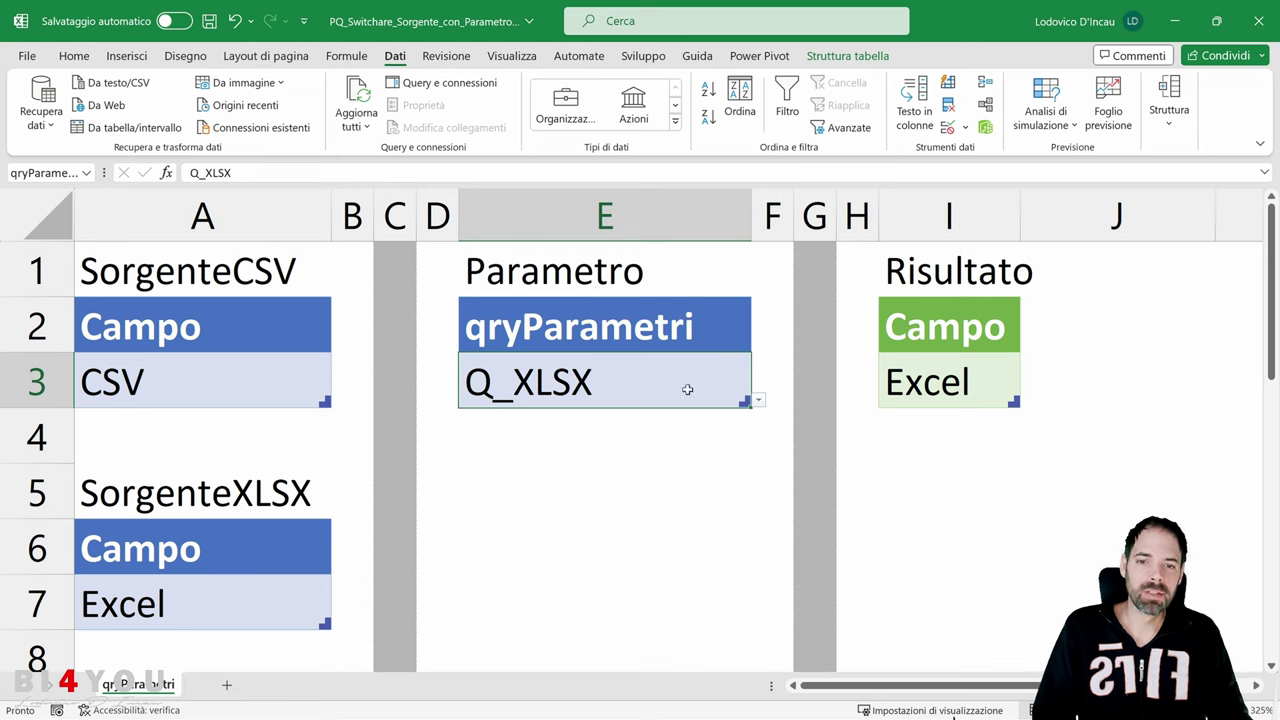
pyautogui.click(758, 400)
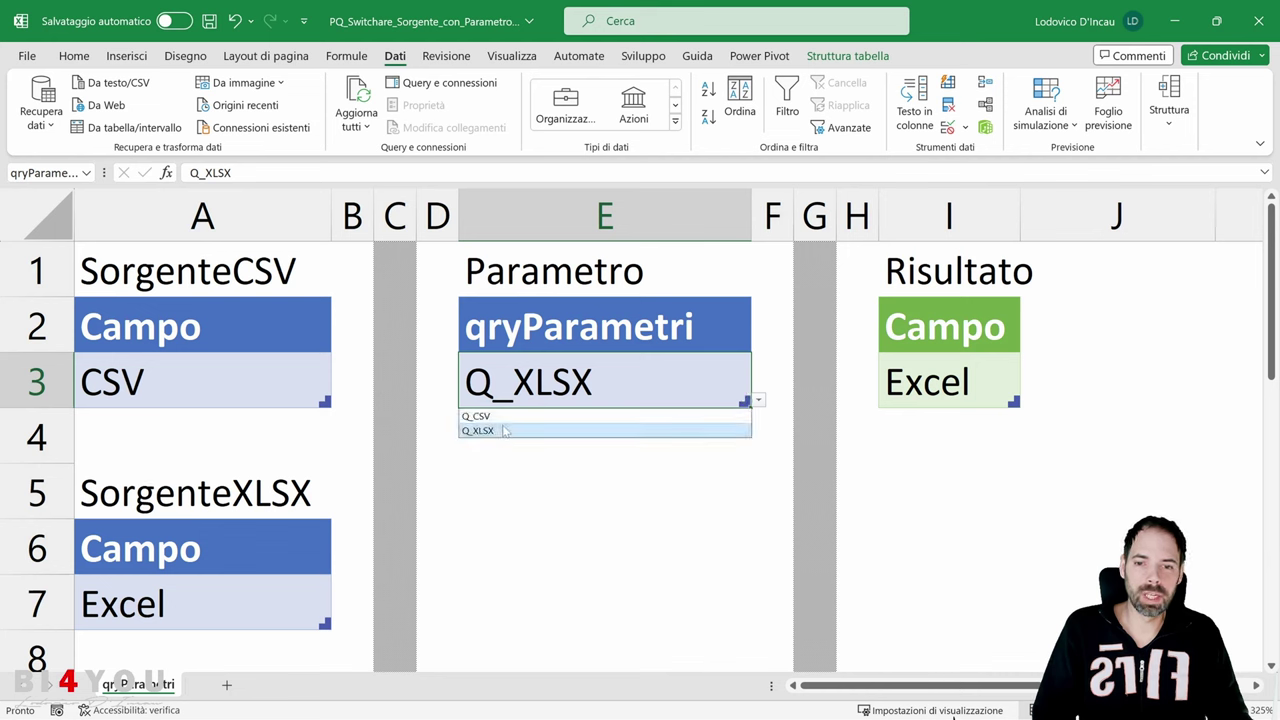
pyautogui.click(490, 416)
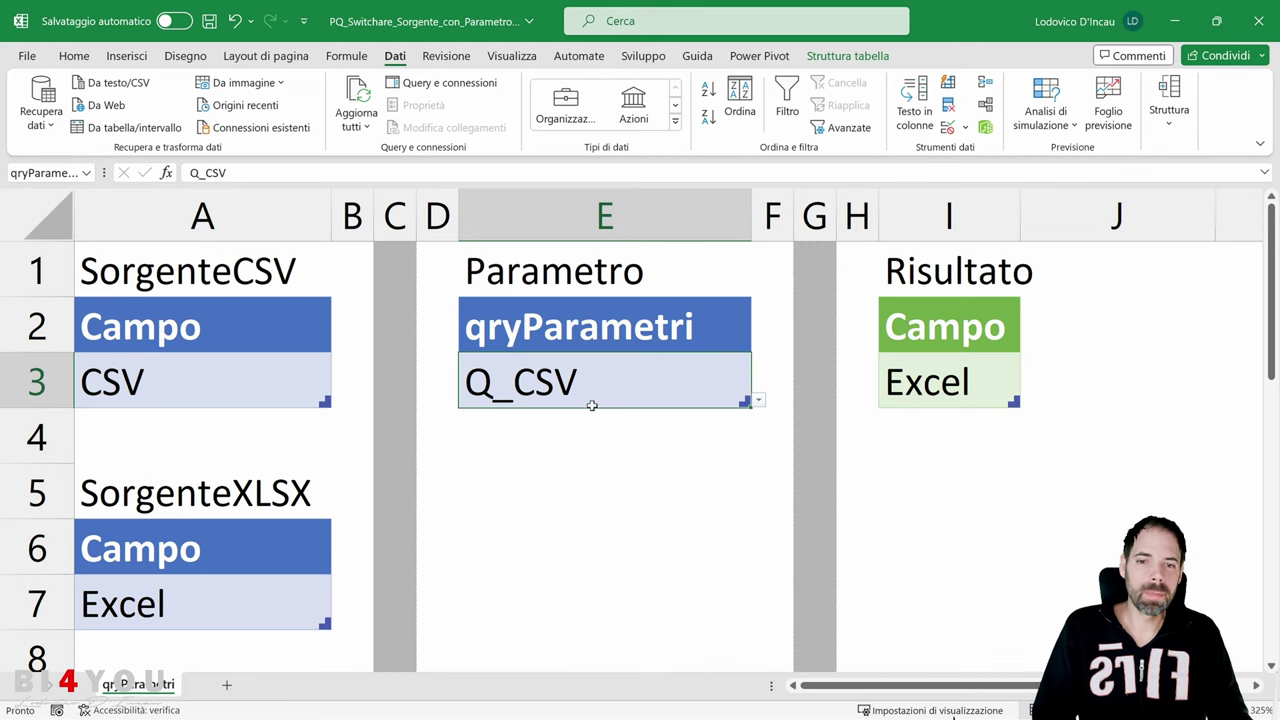
pyautogui.click(930, 375)
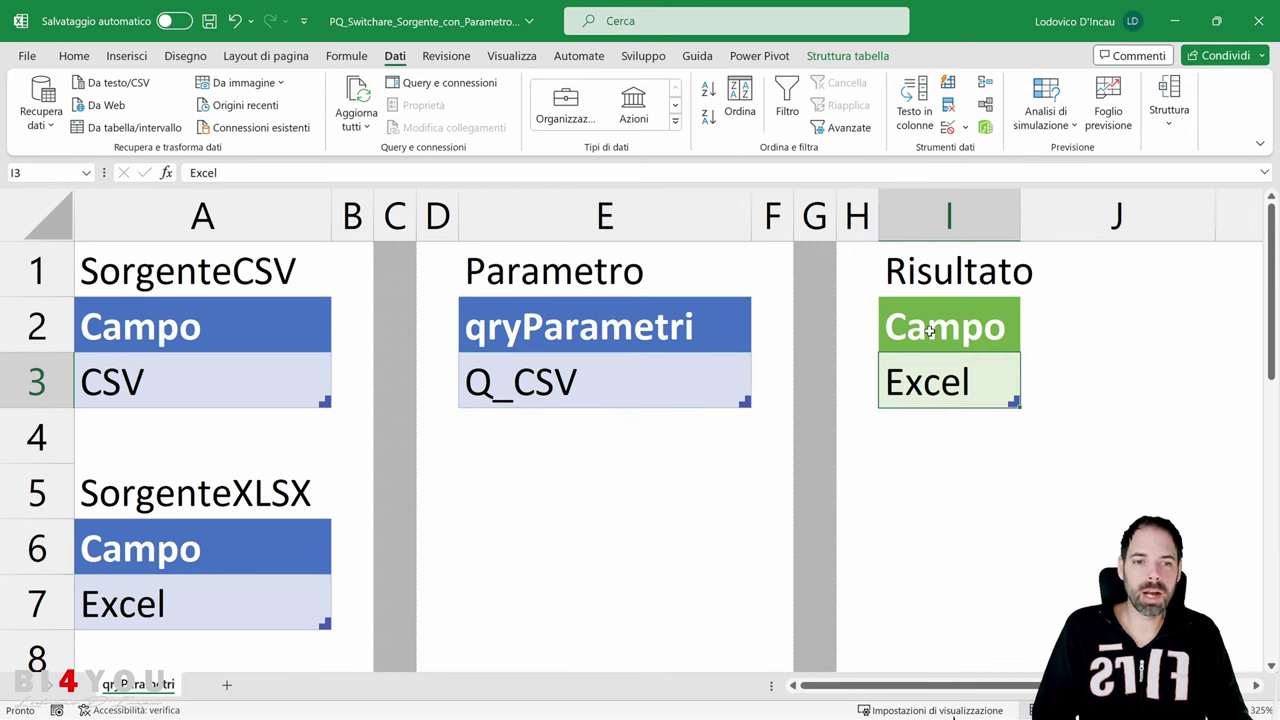
pyautogui.click(368, 96)
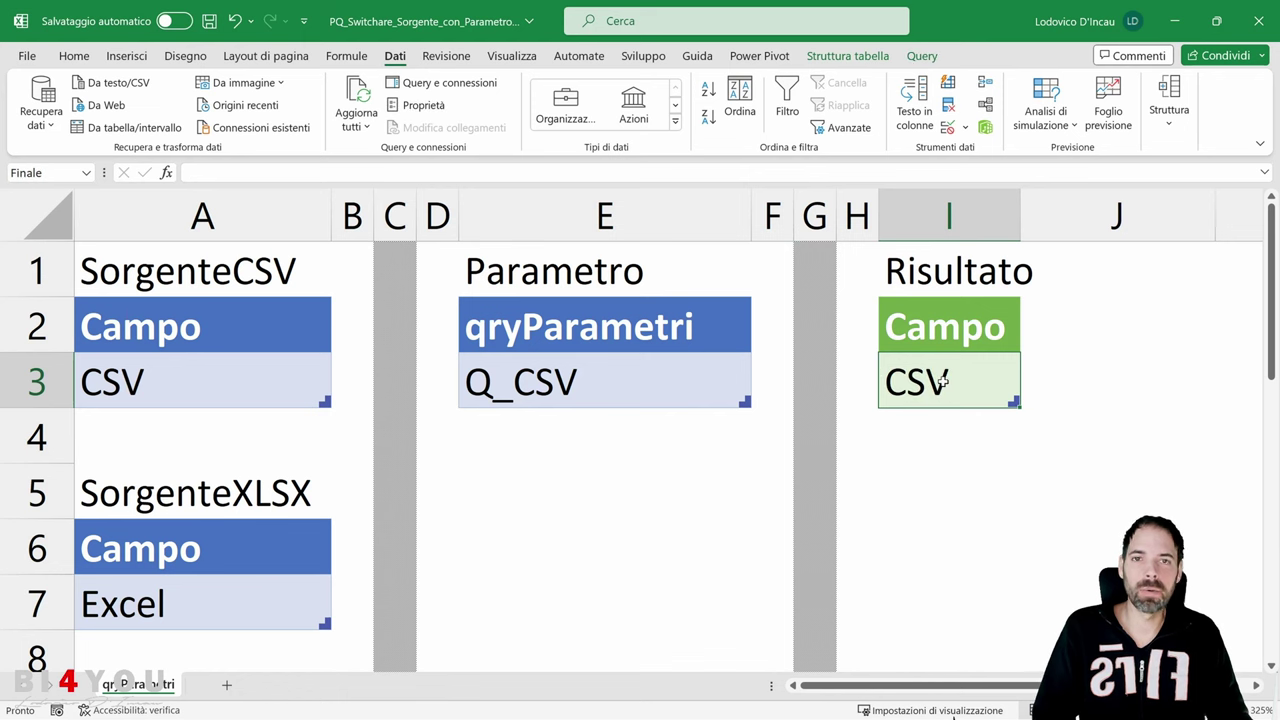
# Step: Set the parameter in E3 back to Q_XLSX and refresh all queries again
pyautogui.moveTo(186, 338); pyautogui.dragTo(183, 380)
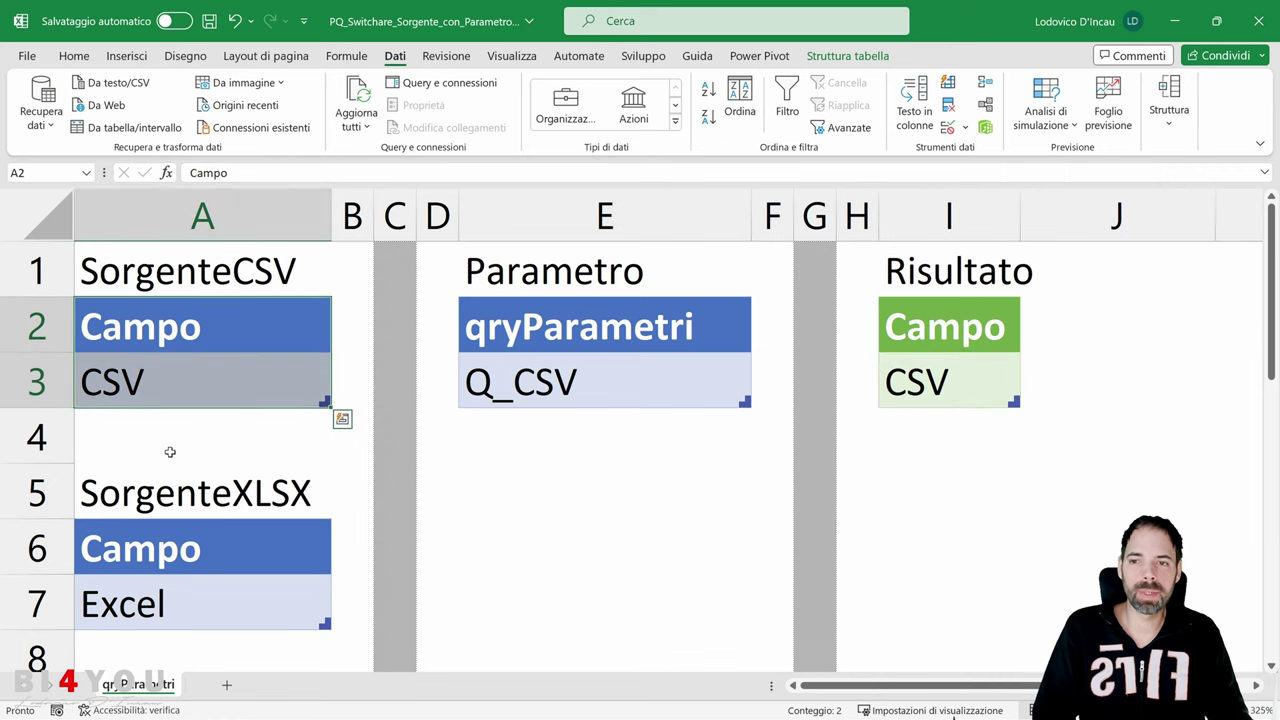
pyautogui.click(595, 384)
pyautogui.click(760, 400)
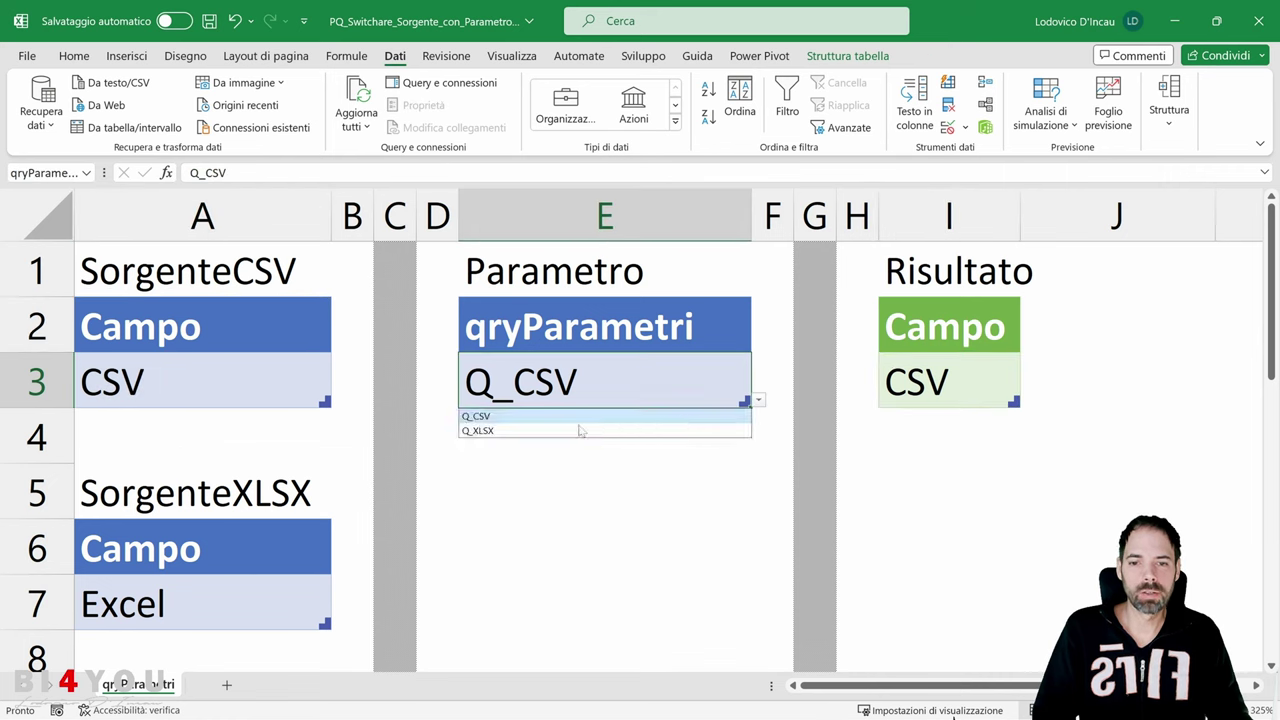
pyautogui.click(541, 431)
pyautogui.click(358, 98)
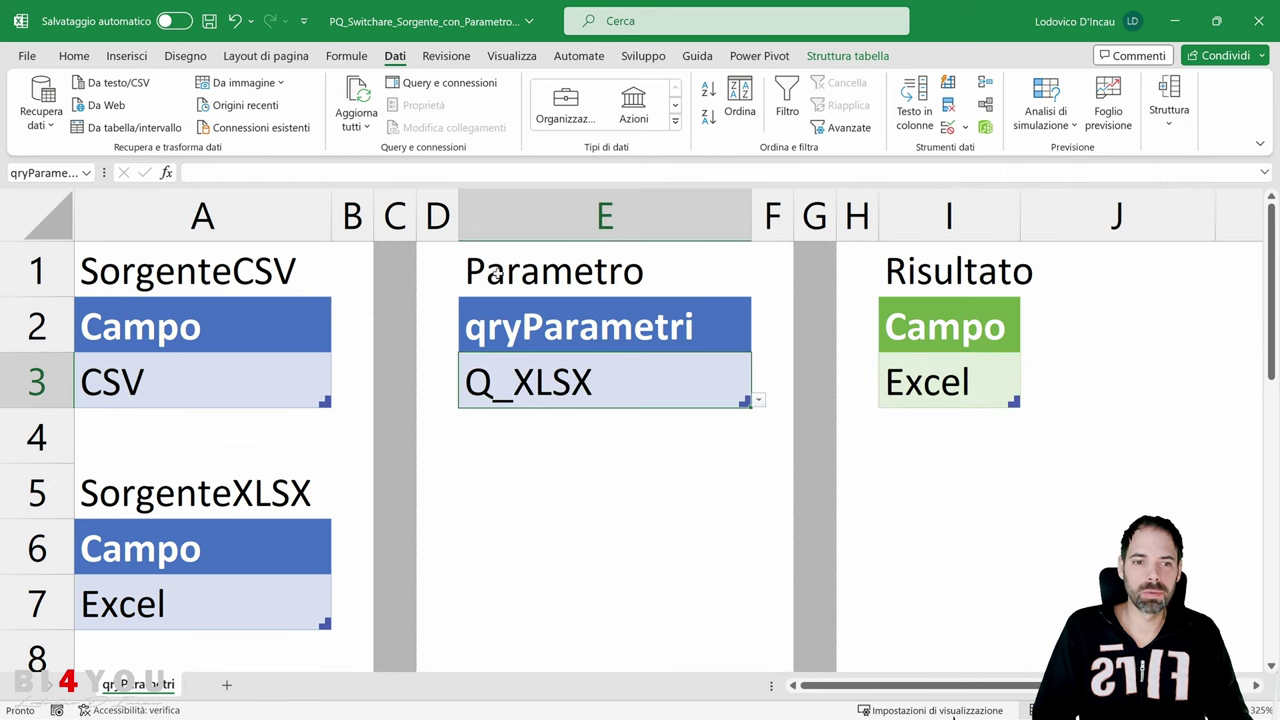
pyautogui.click(932, 383)
# Step: Check the names of the CSV and XLSX source tables, such as Q_CSV, in Table Design
pyautogui.moveTo(158, 552); pyautogui.dragTo(160, 598)
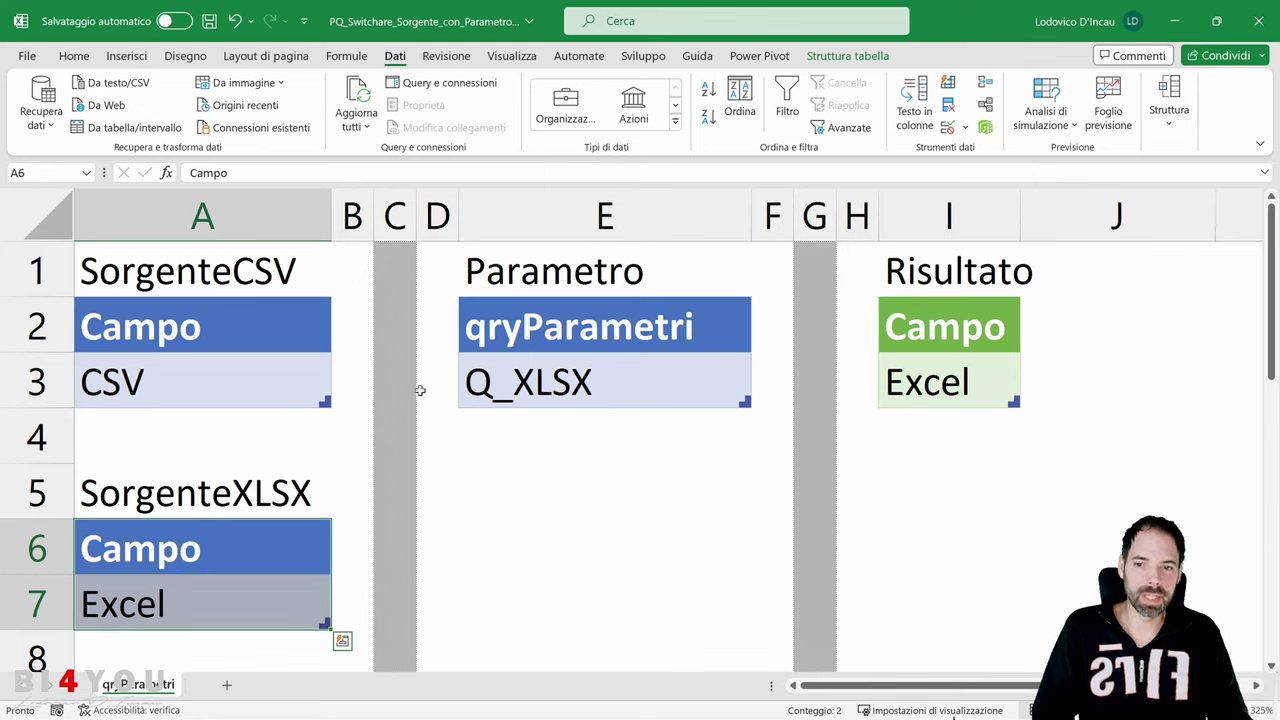
pyautogui.click(548, 336)
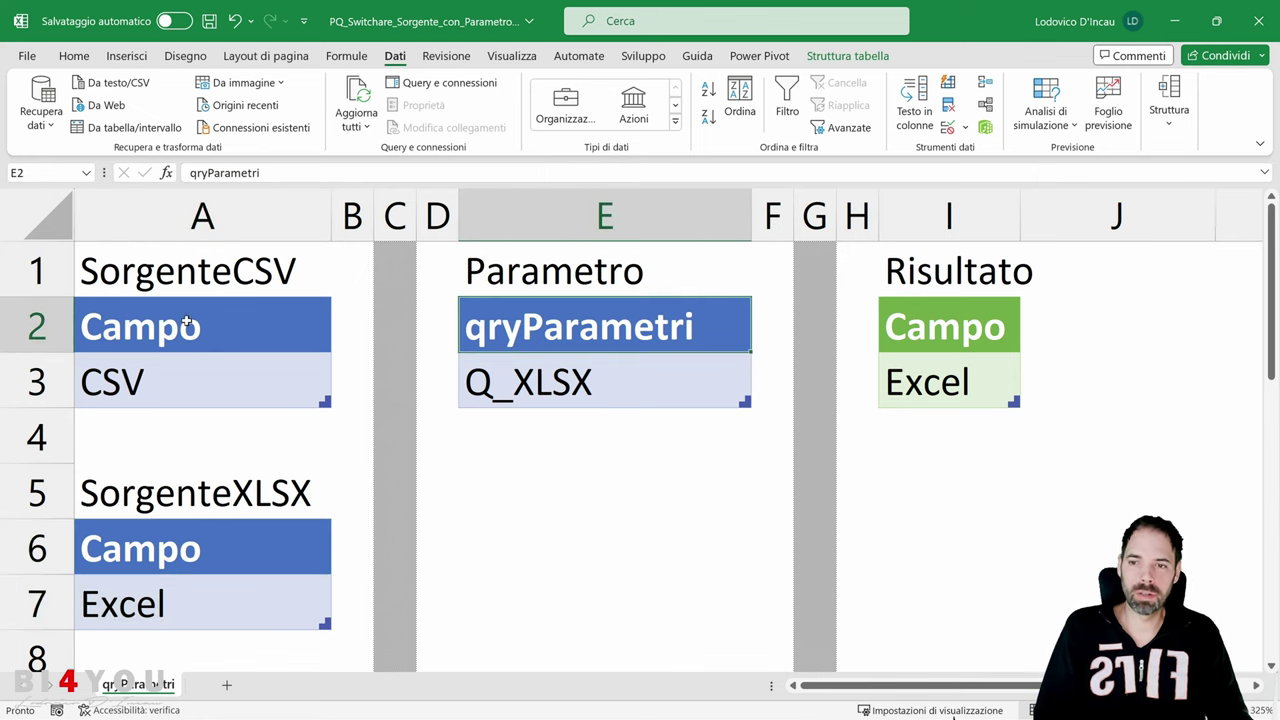
pyautogui.moveTo(187, 322); pyautogui.dragTo(189, 356)
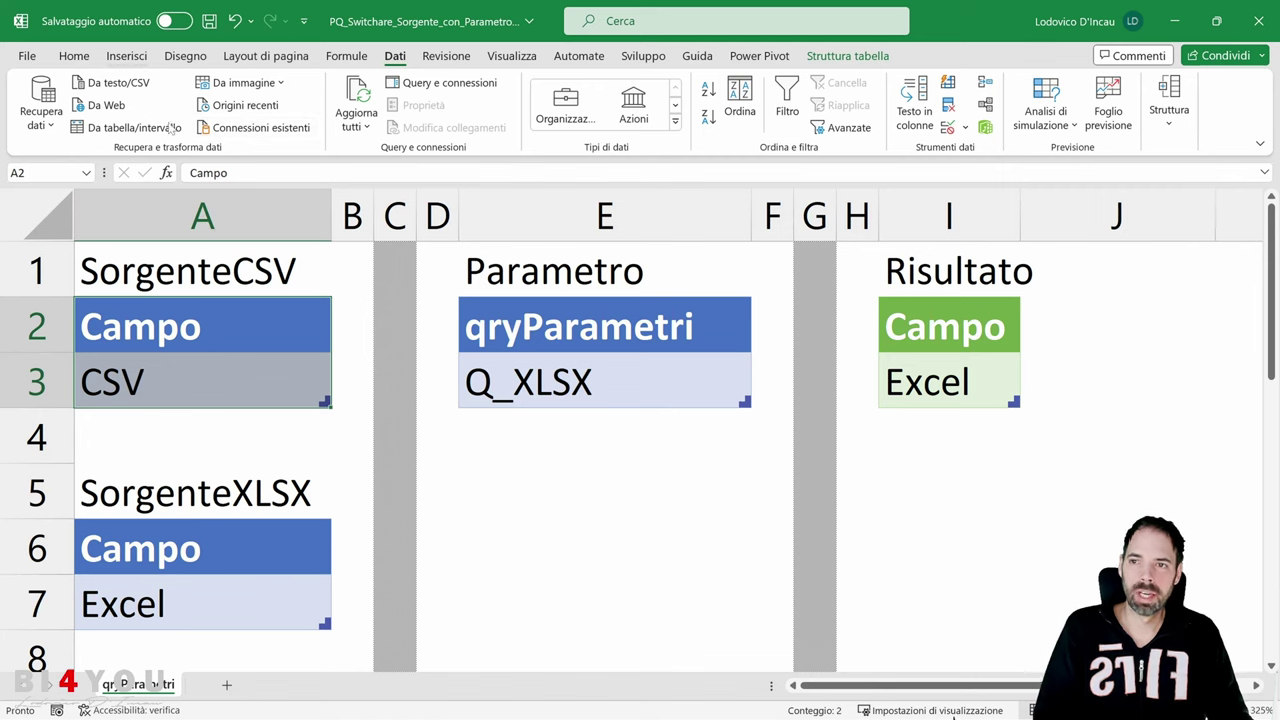
pyautogui.scroll(4, 150, 135)
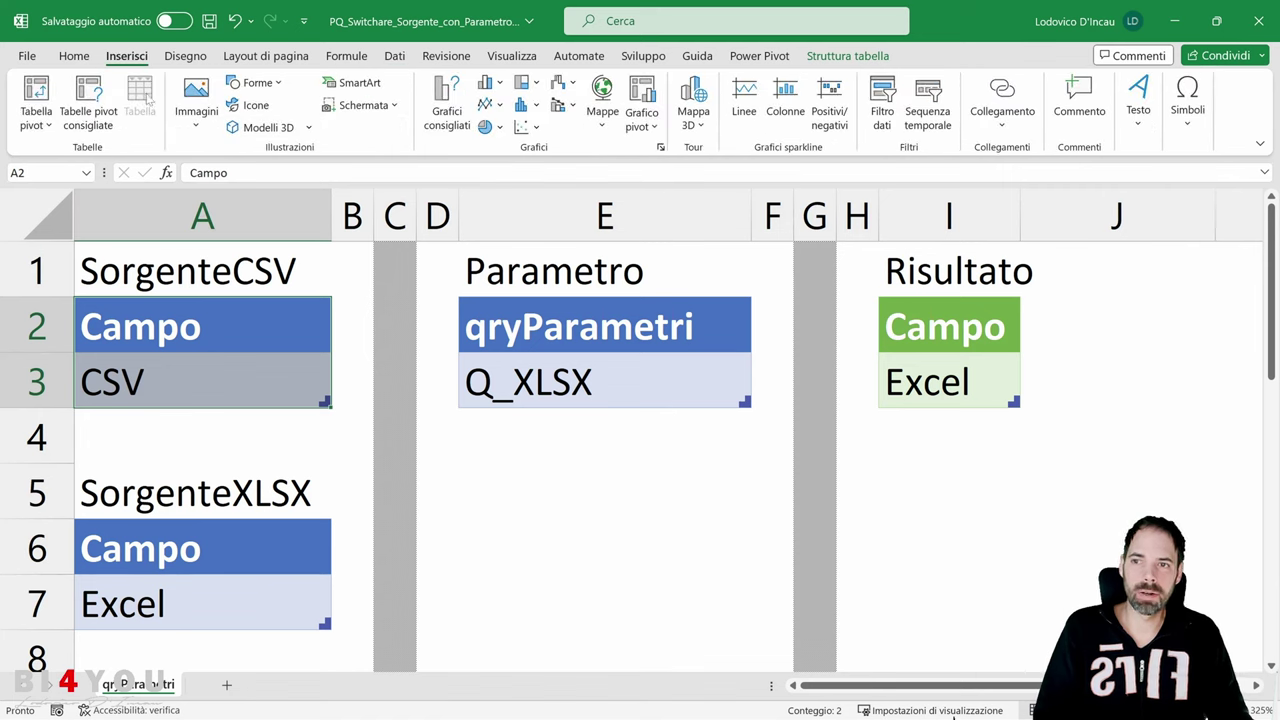
pyautogui.click(868, 58)
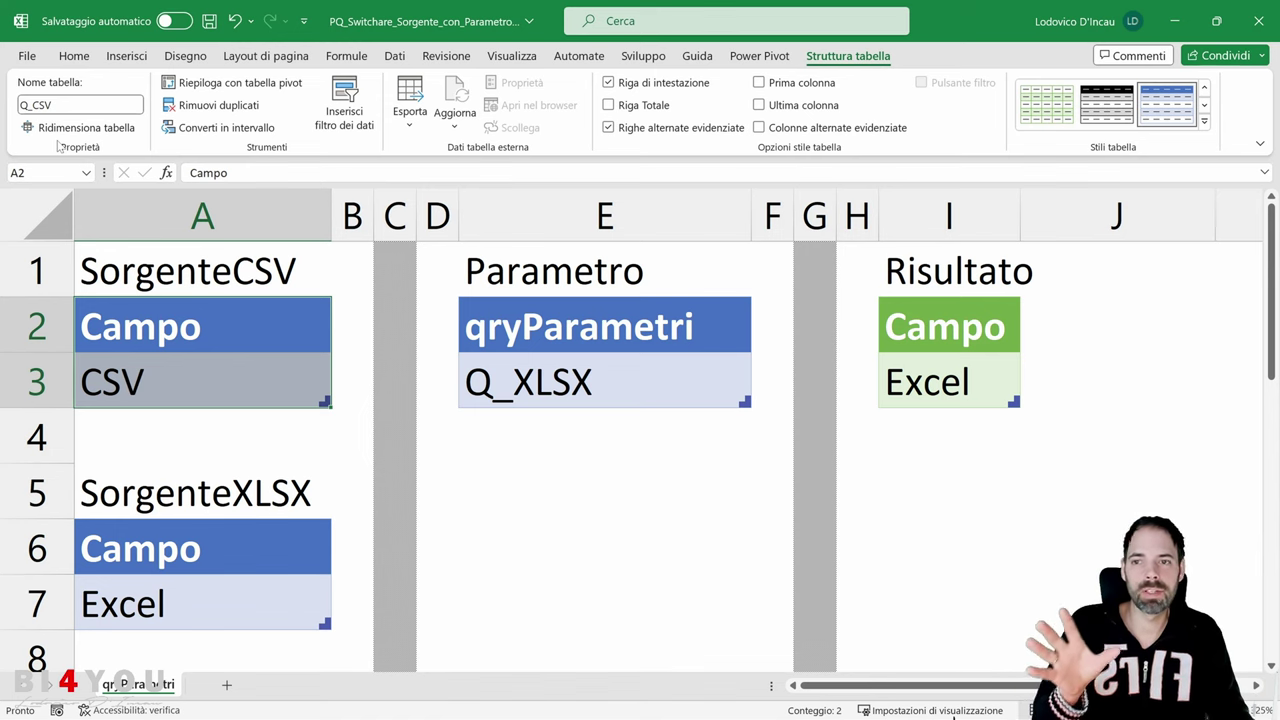
pyautogui.click(158, 556)
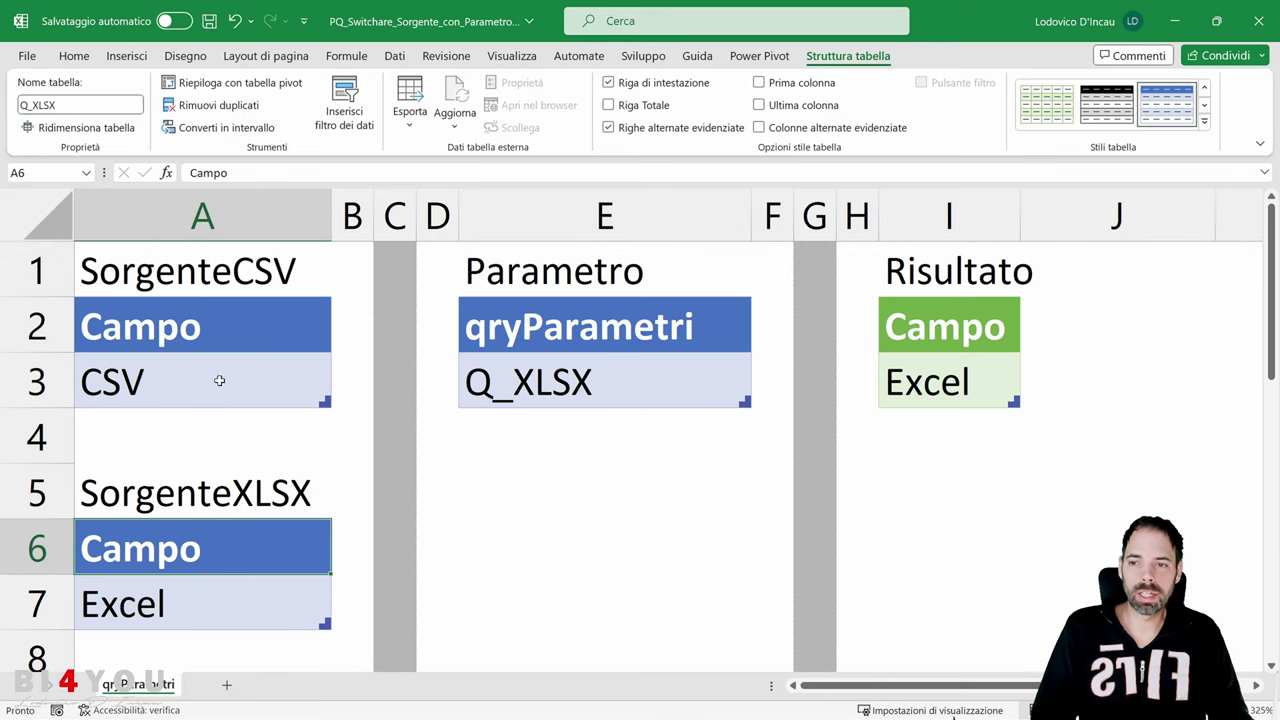
pyautogui.click(210, 342)
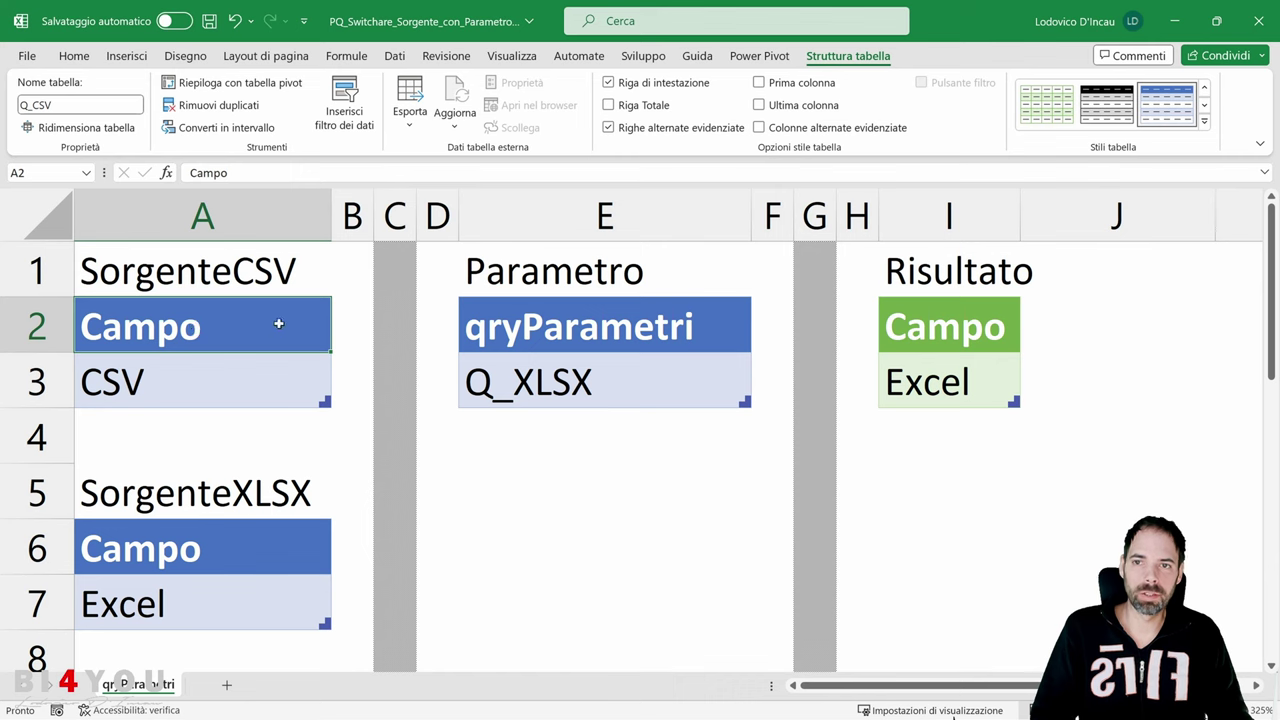
pyautogui.click(404, 57)
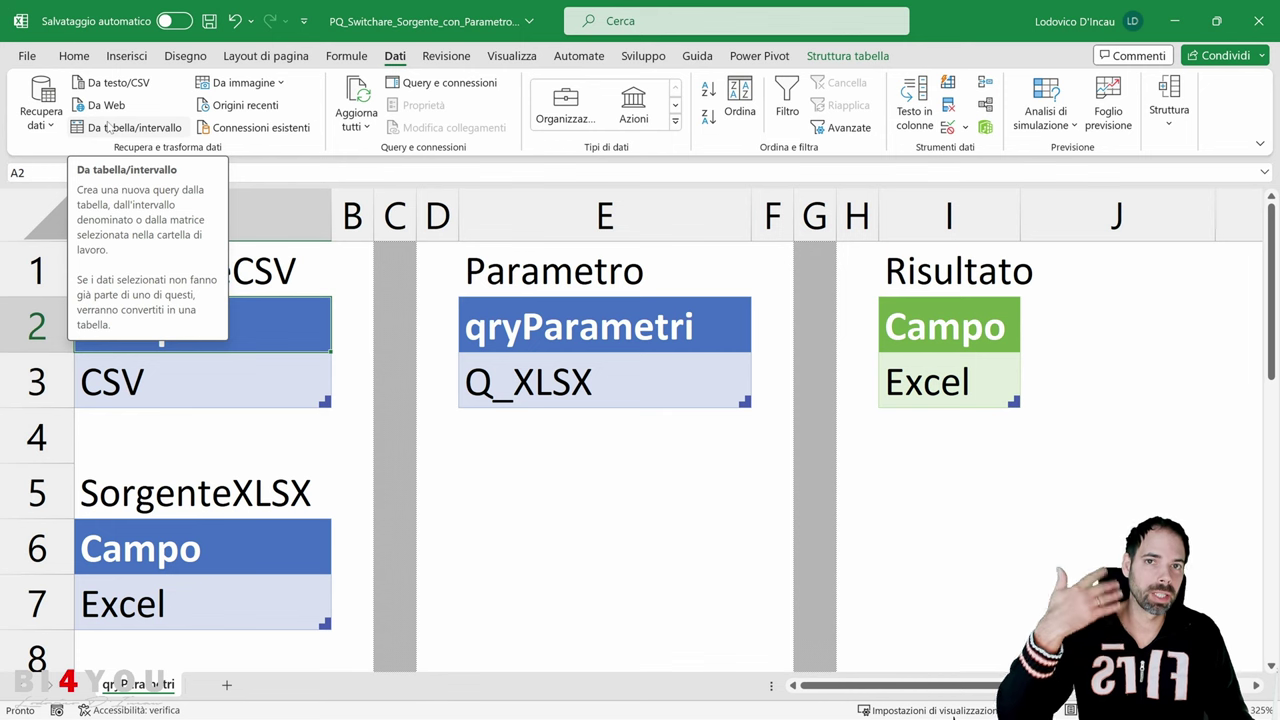
pyautogui.click(201, 532)
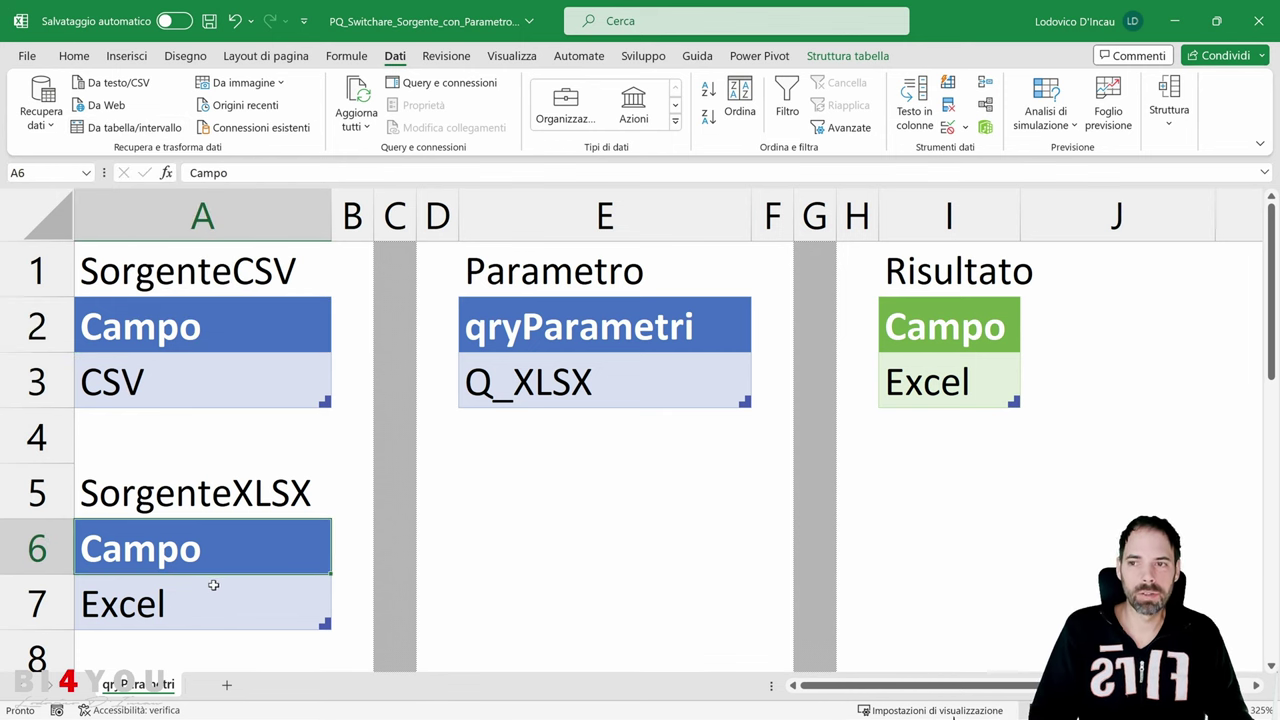
# Step: Launch the Power Query Editor, compare the Q_CSV and Q_XLSX queries, then close it
pyautogui.click(41, 105)
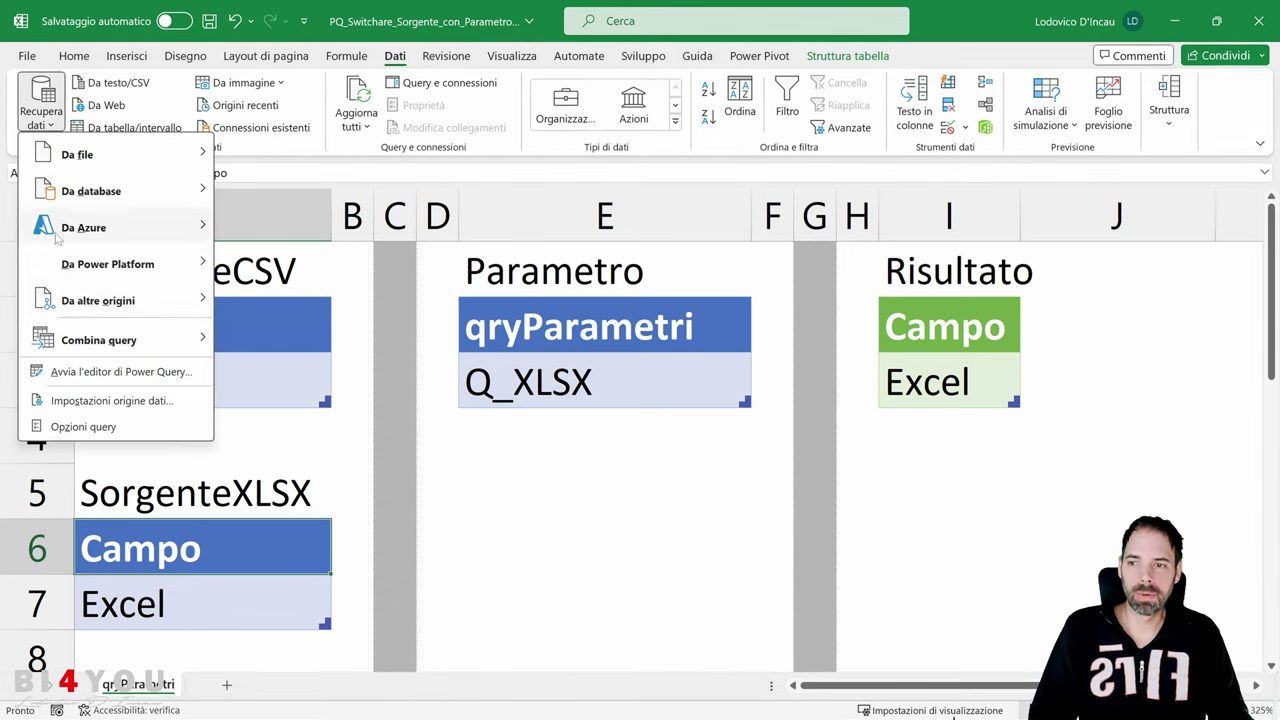
pyautogui.click(91, 373)
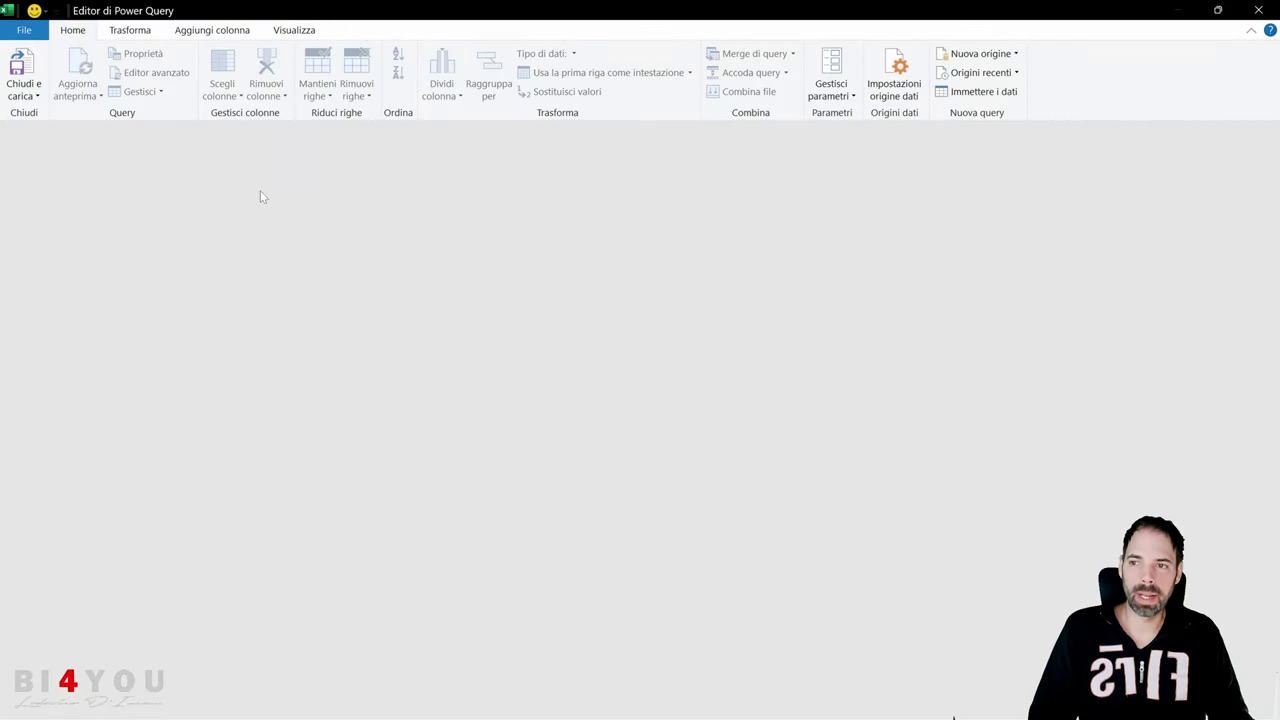
pyautogui.click(55, 178)
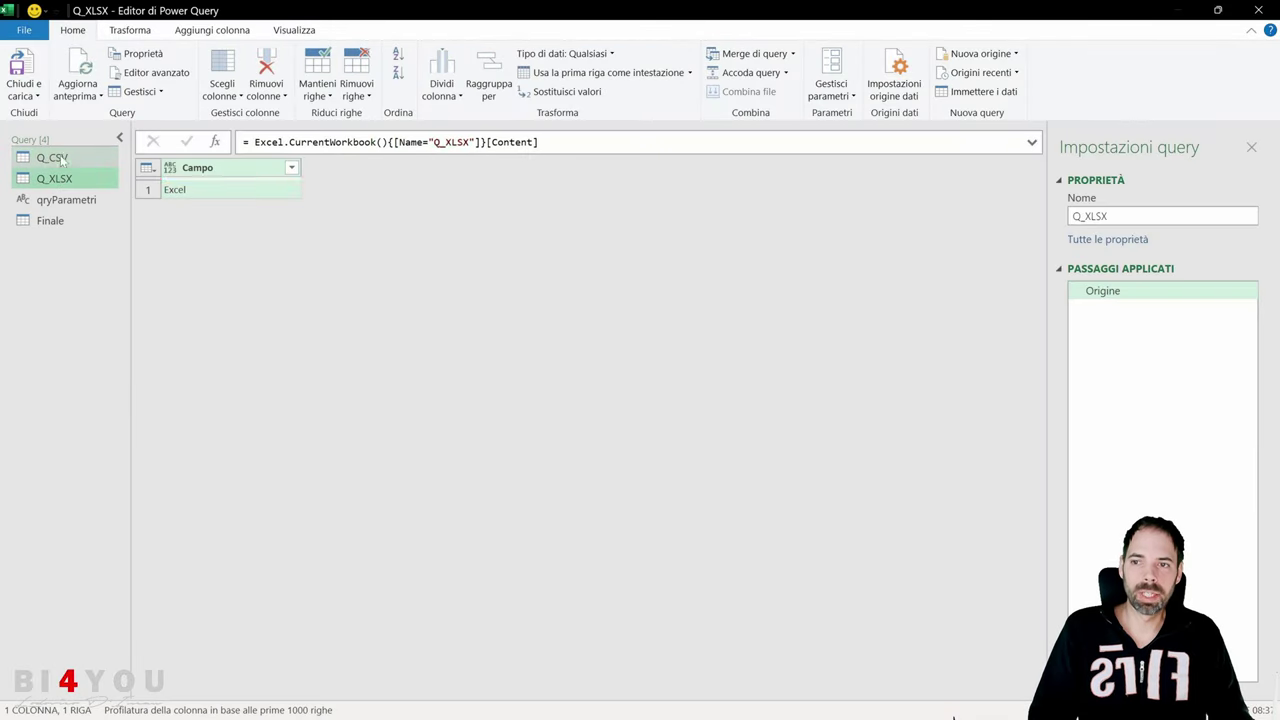
pyautogui.click(55, 158)
pyautogui.click(60, 178)
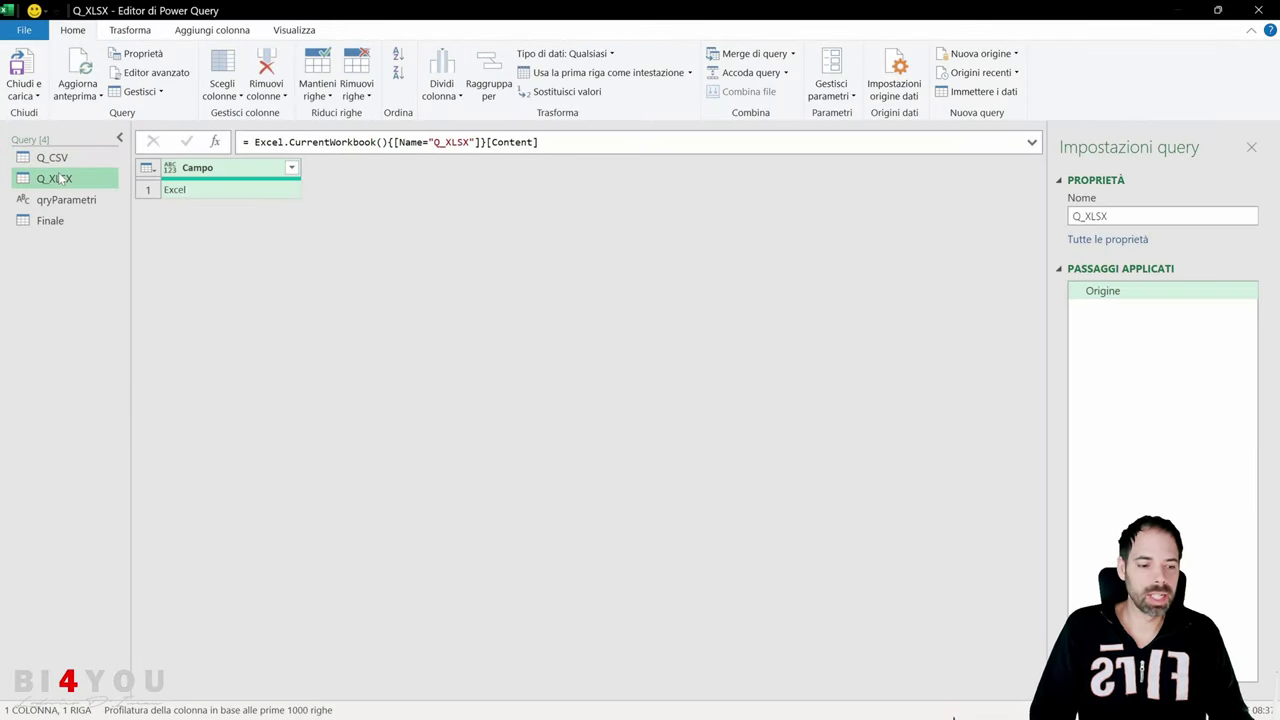
pyautogui.click(55, 157)
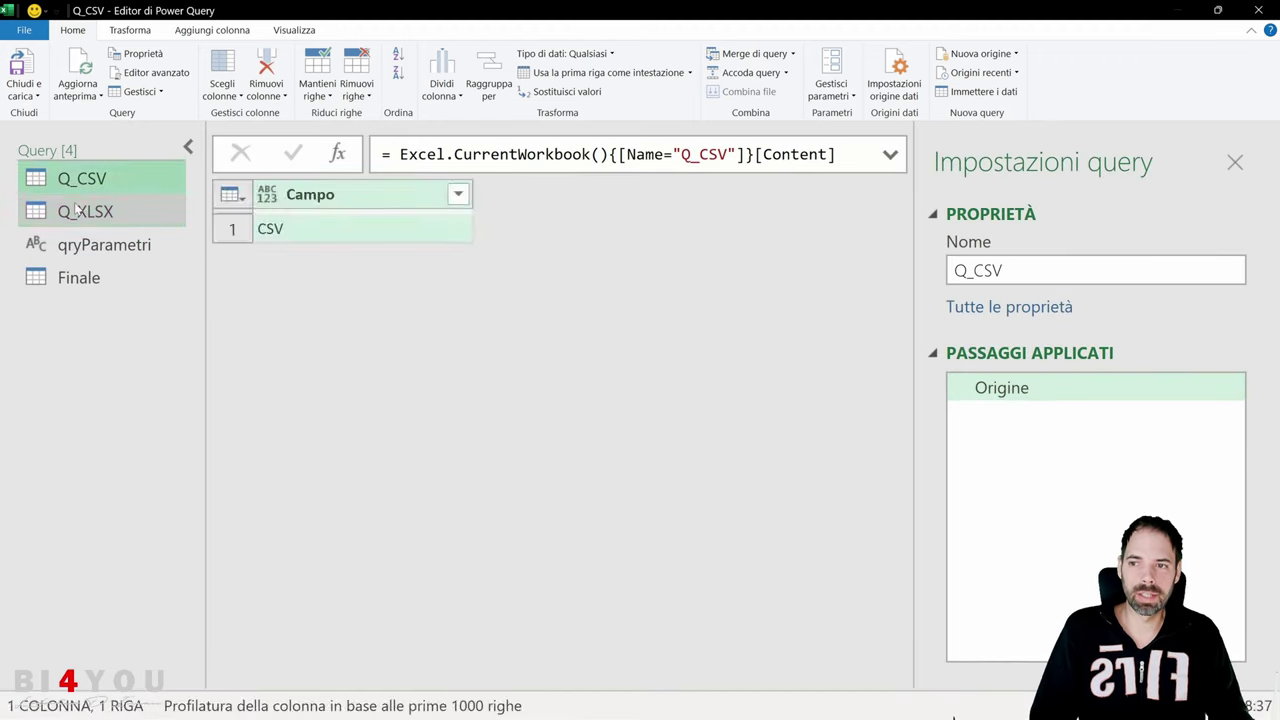
pyautogui.click(76, 210)
pyautogui.click(76, 178)
pyautogui.click(74, 211)
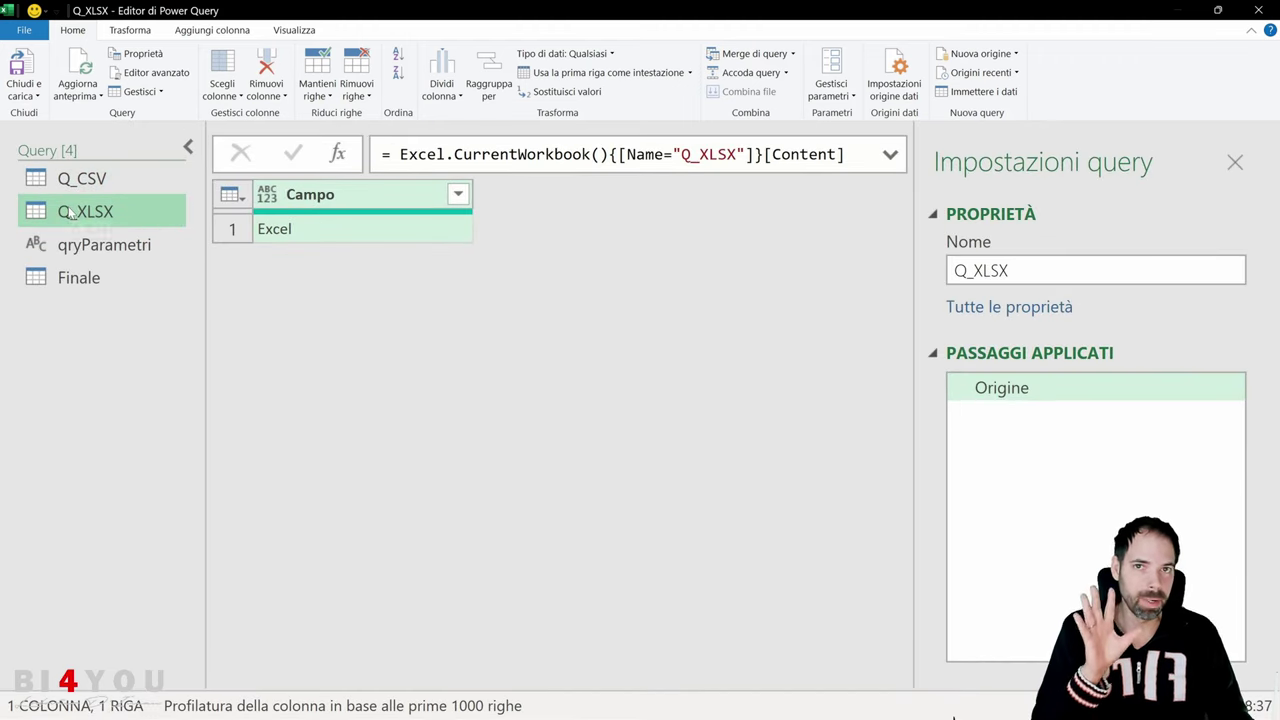
pyautogui.click(20, 96)
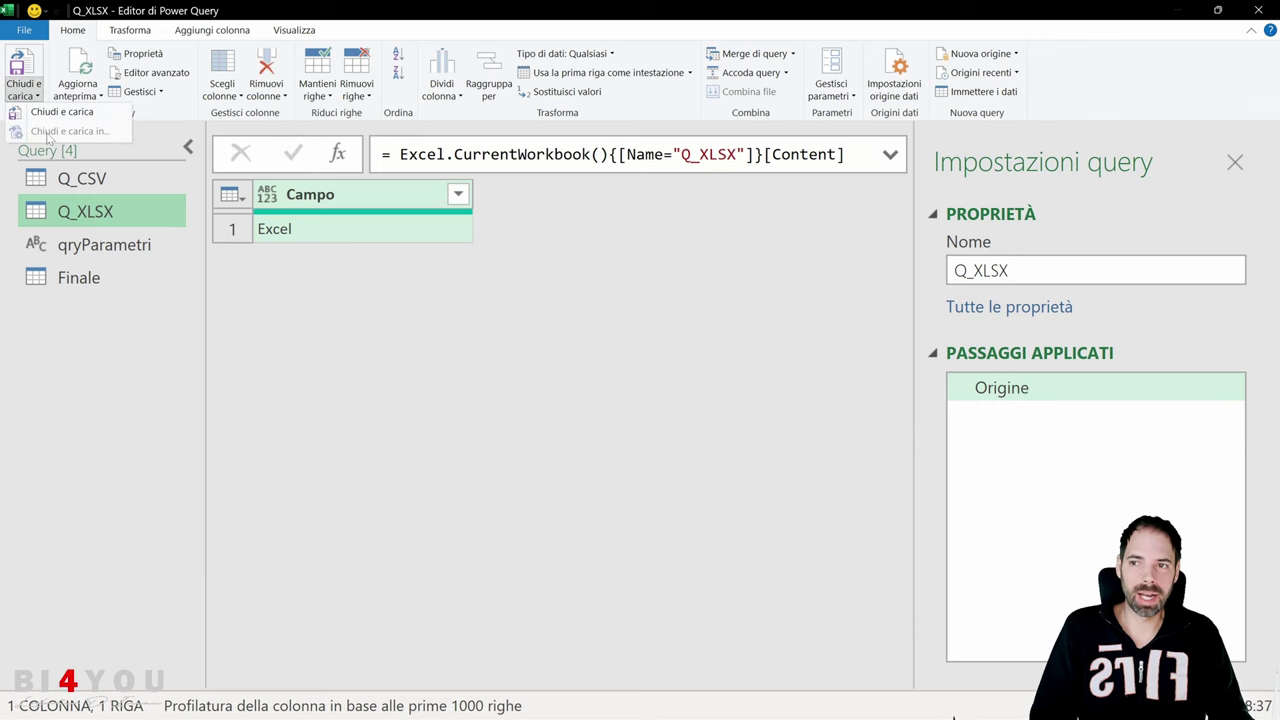
pyautogui.click(1256, 11)
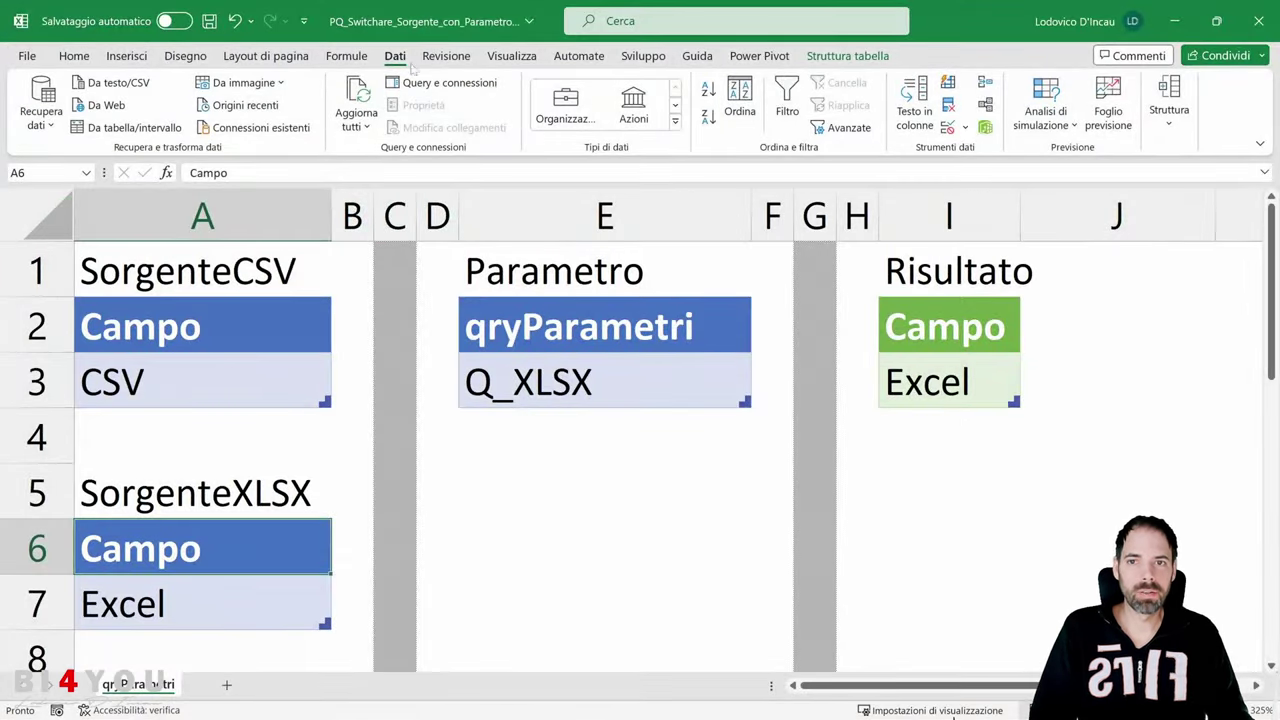
# Step: Open the Queries & Connections pane and review the Load To settings of Q_CSV
pyautogui.click(443, 82)
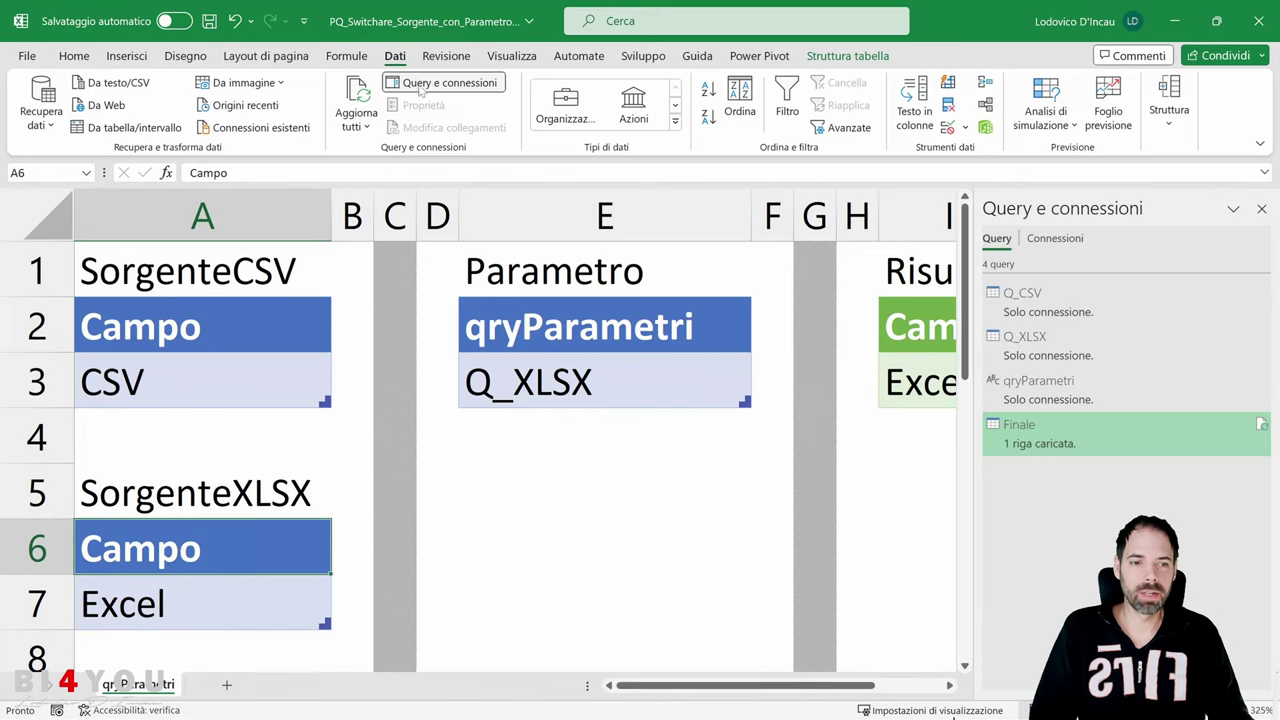
pyautogui.rightClick(1041, 294)
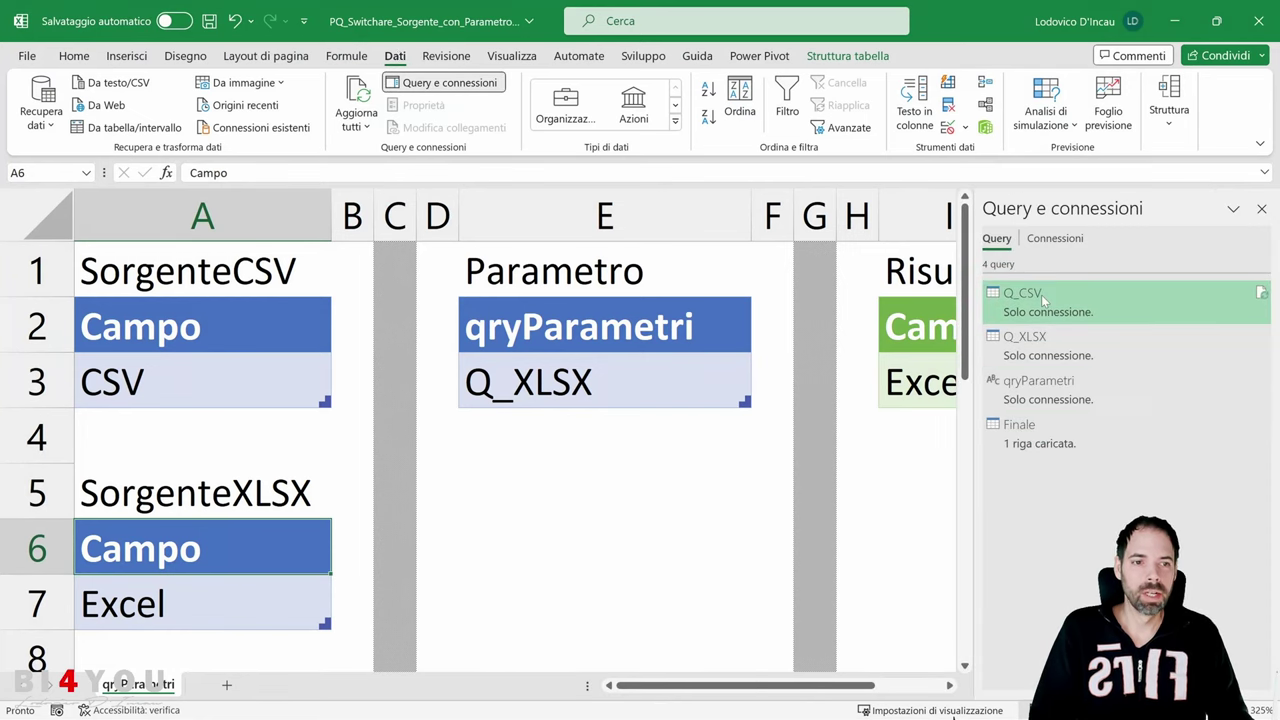
pyautogui.click(1089, 412)
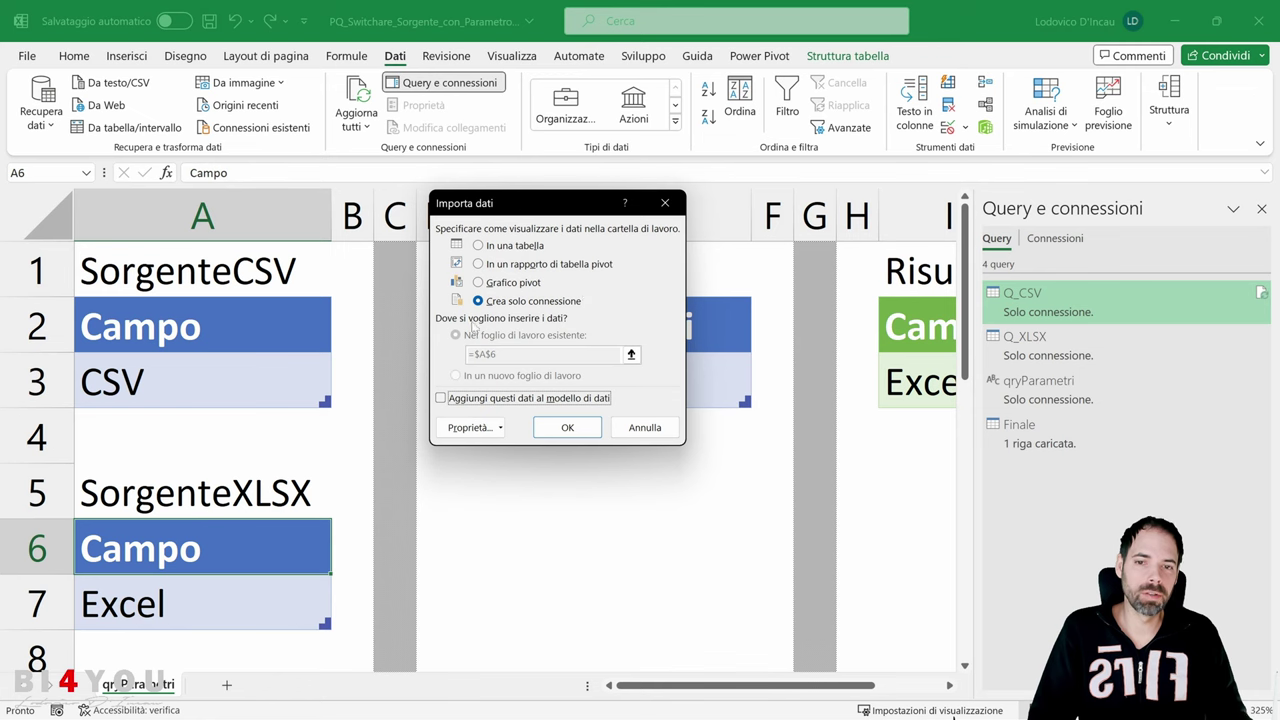
pyautogui.click(645, 427)
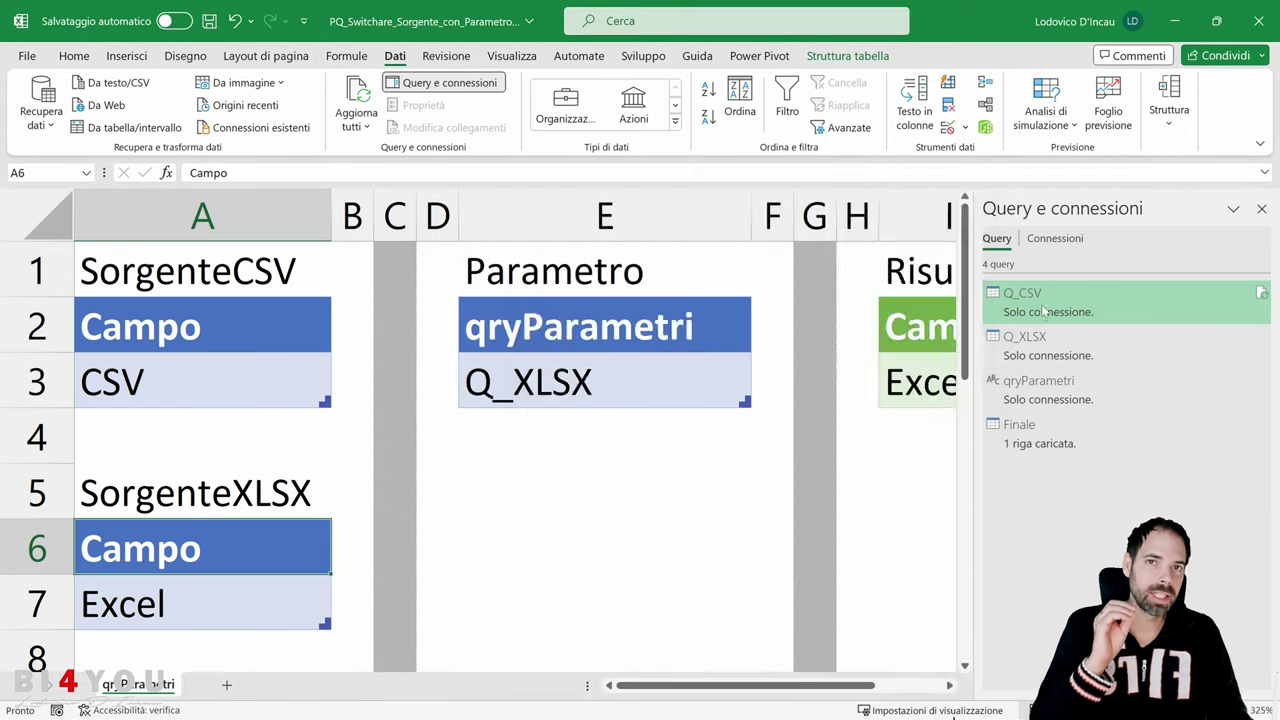
# Step: Open the Properties of the Q_CSV query
pyautogui.moveTo(1050, 318)
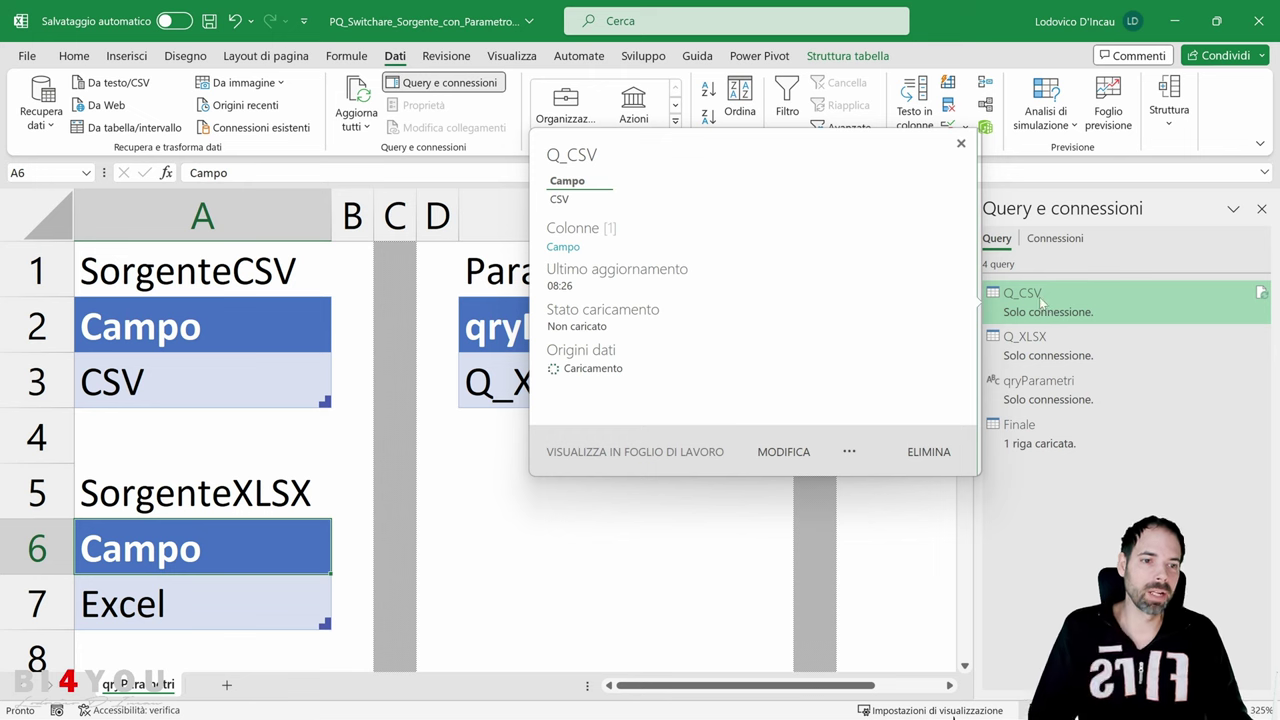
pyautogui.rightClick(1039, 296)
pyautogui.click(1060, 566)
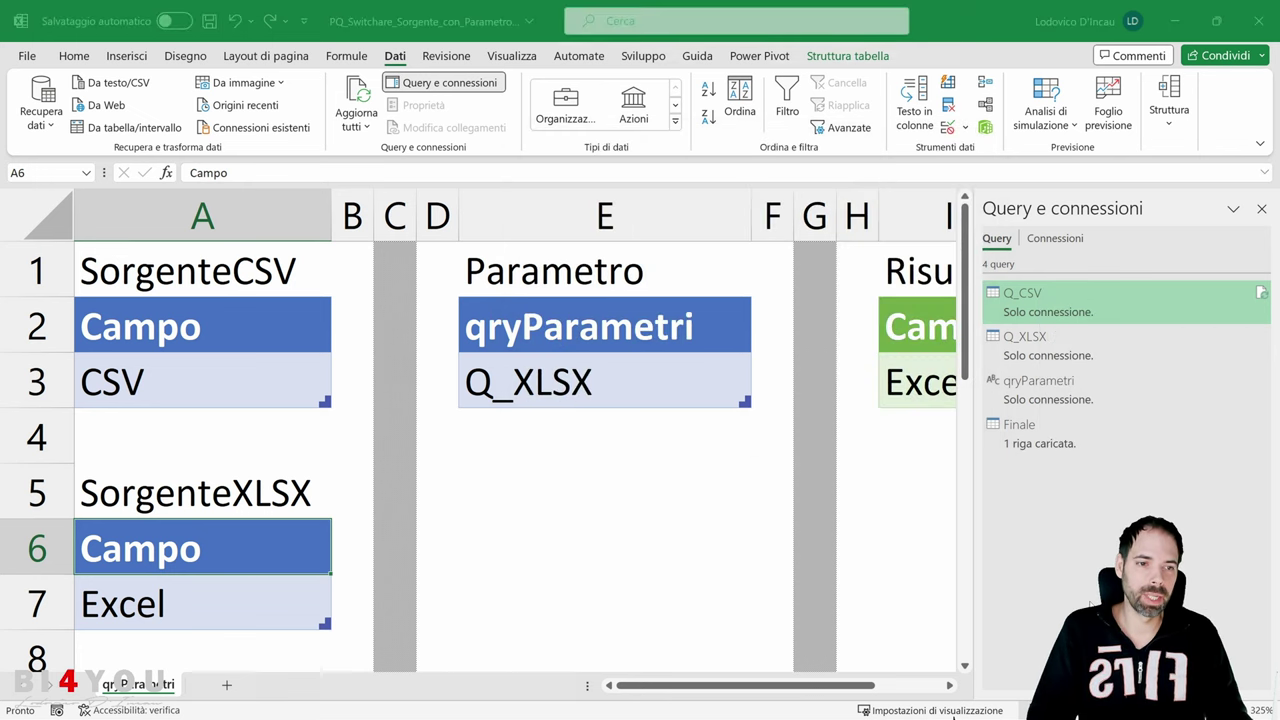
pyautogui.moveTo(557, 96); pyautogui.dragTo(529, 212)
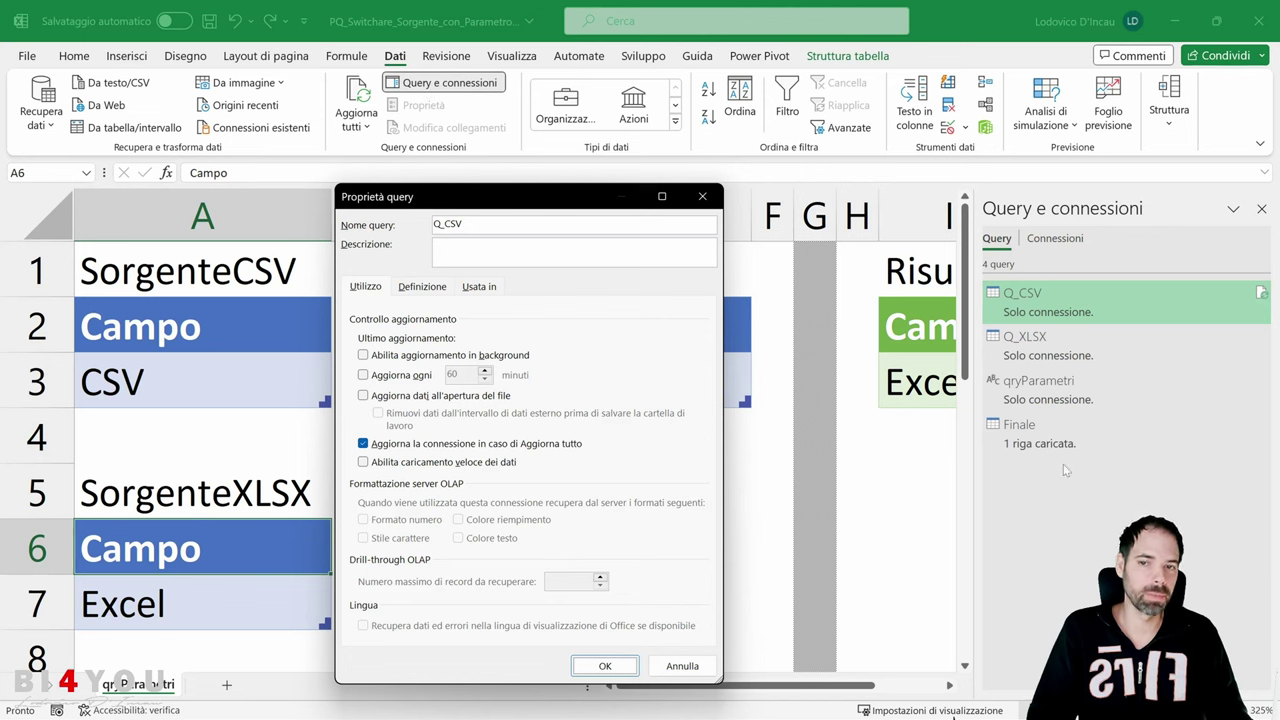
pyautogui.click(364, 357)
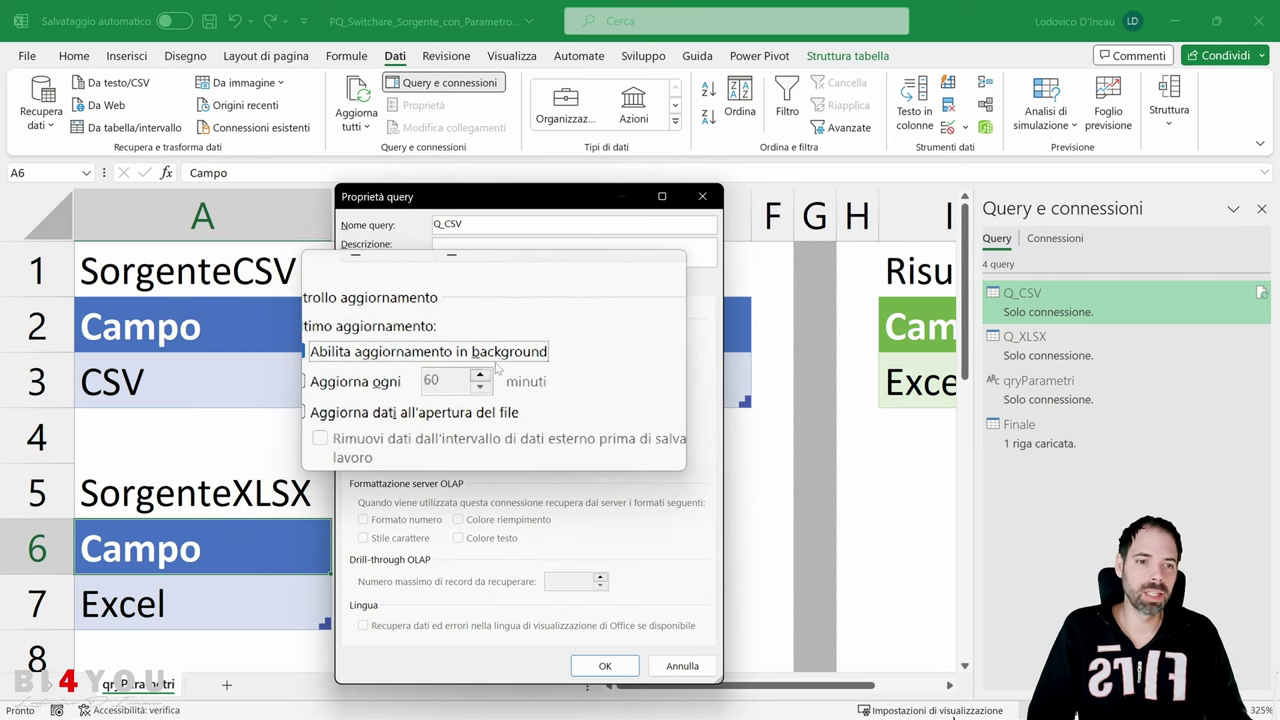
pyautogui.click(436, 357)
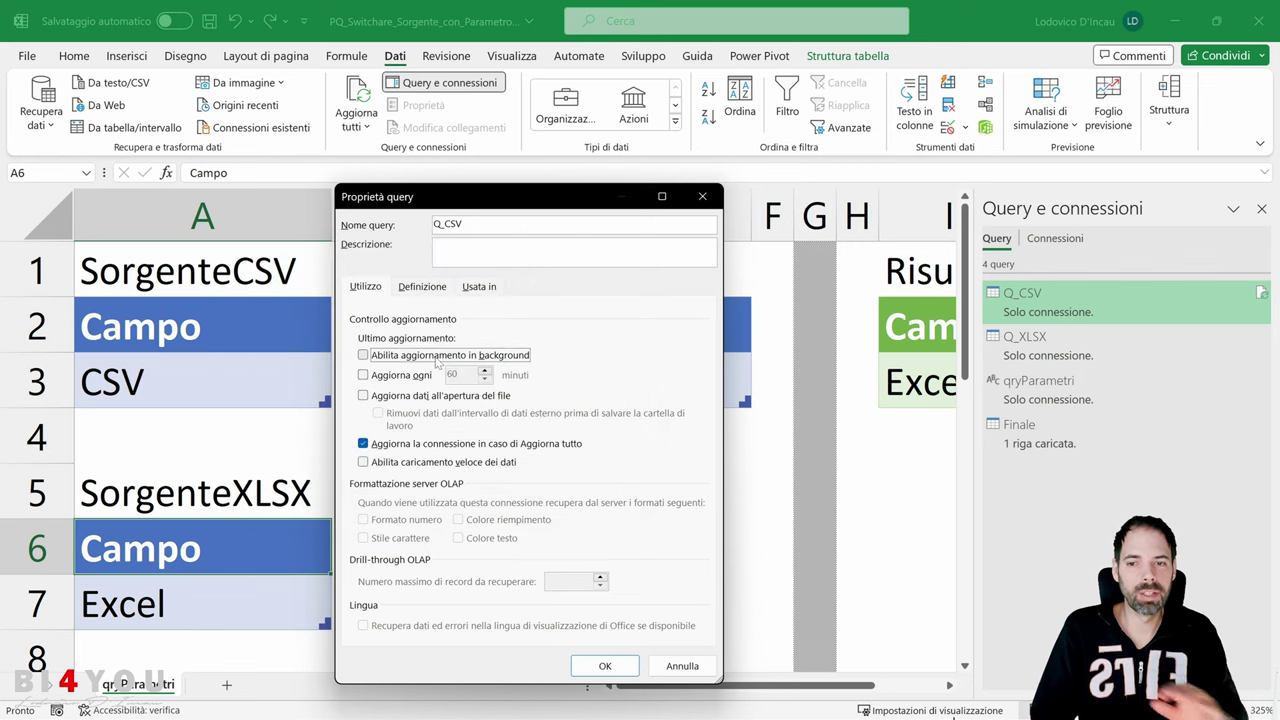
pyautogui.rightClick(1048, 340)
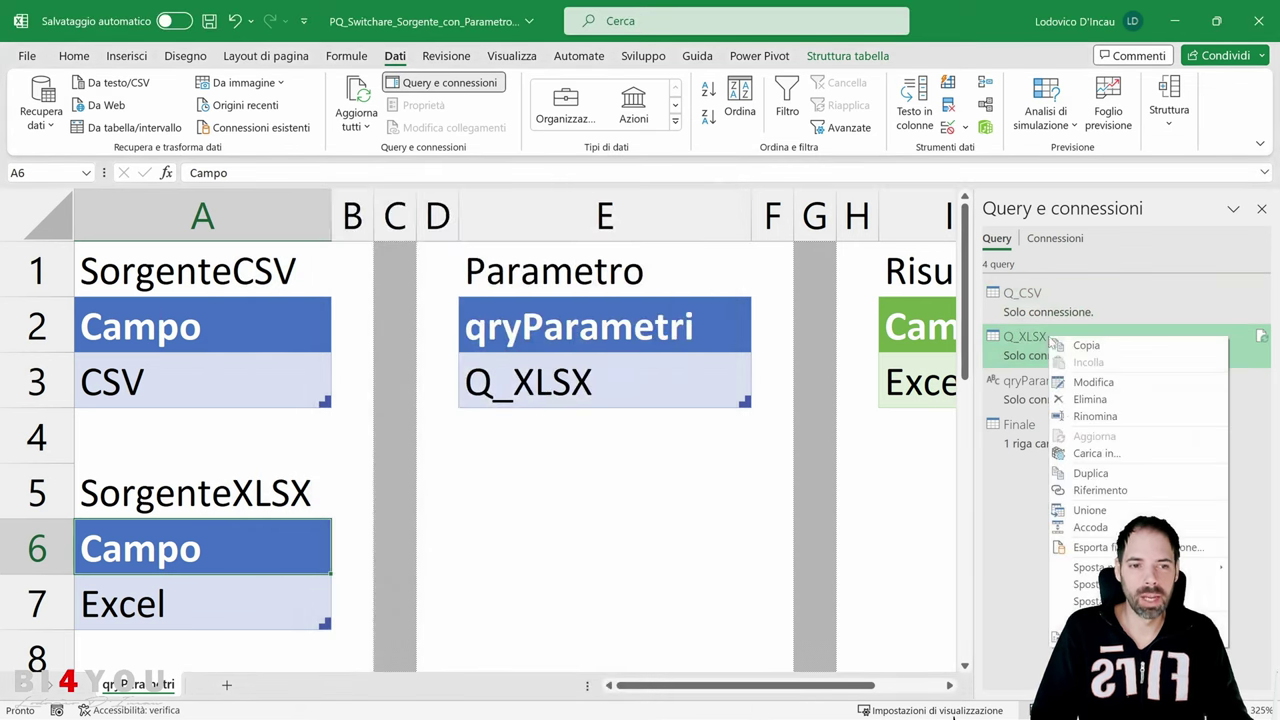
pyautogui.click(1090, 638)
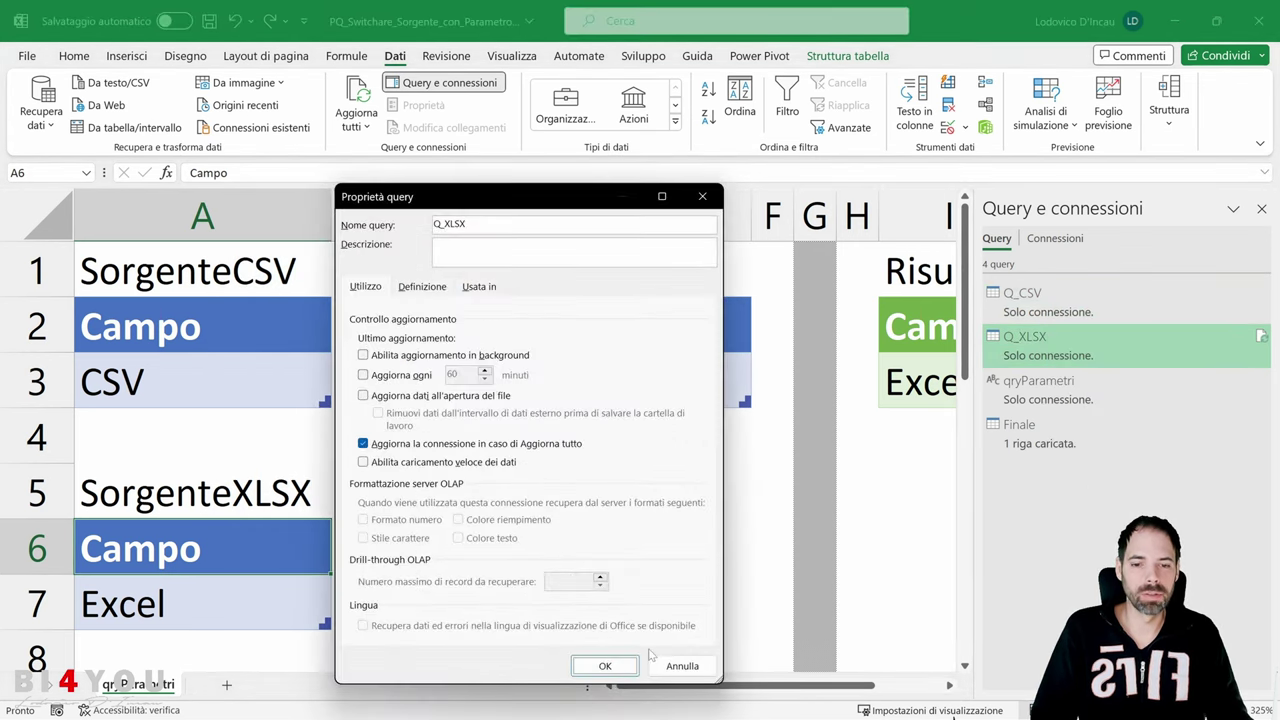
pyautogui.click(605, 665)
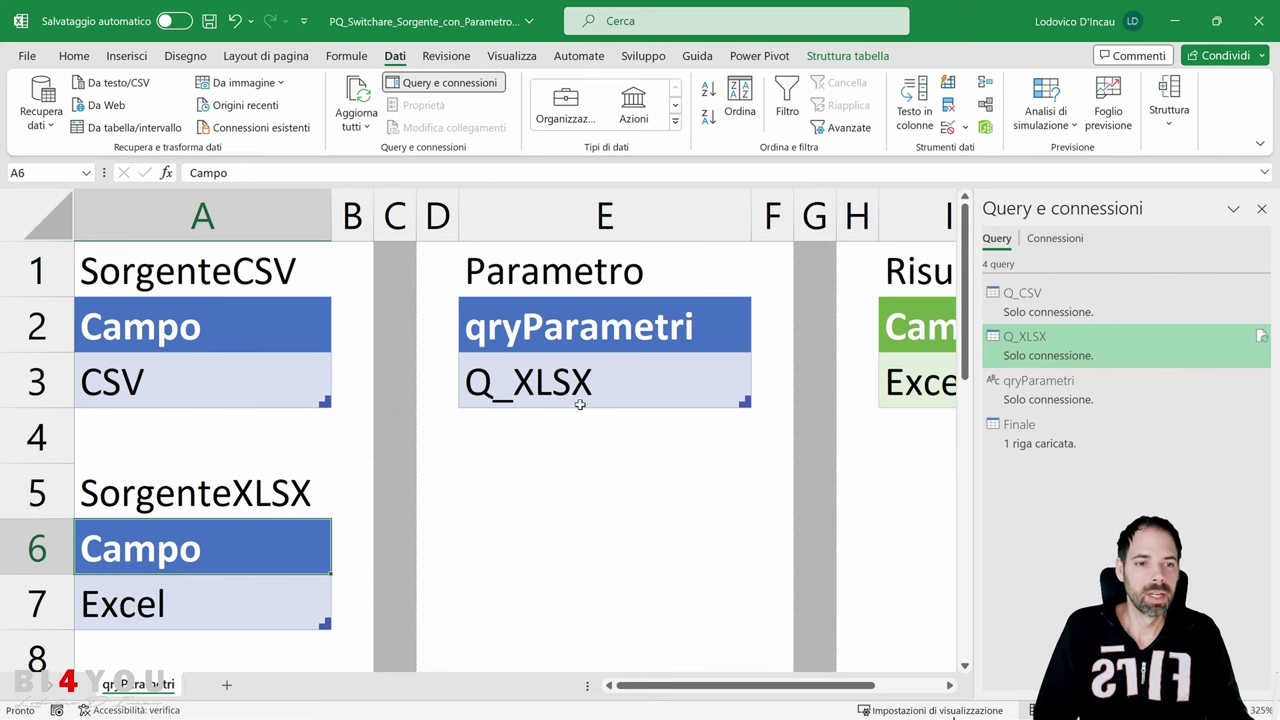
# Step: Paste a copy of the qryParametri header and value from E2:E3 into E5:E6, then clear E6
pyautogui.click(1040, 385)
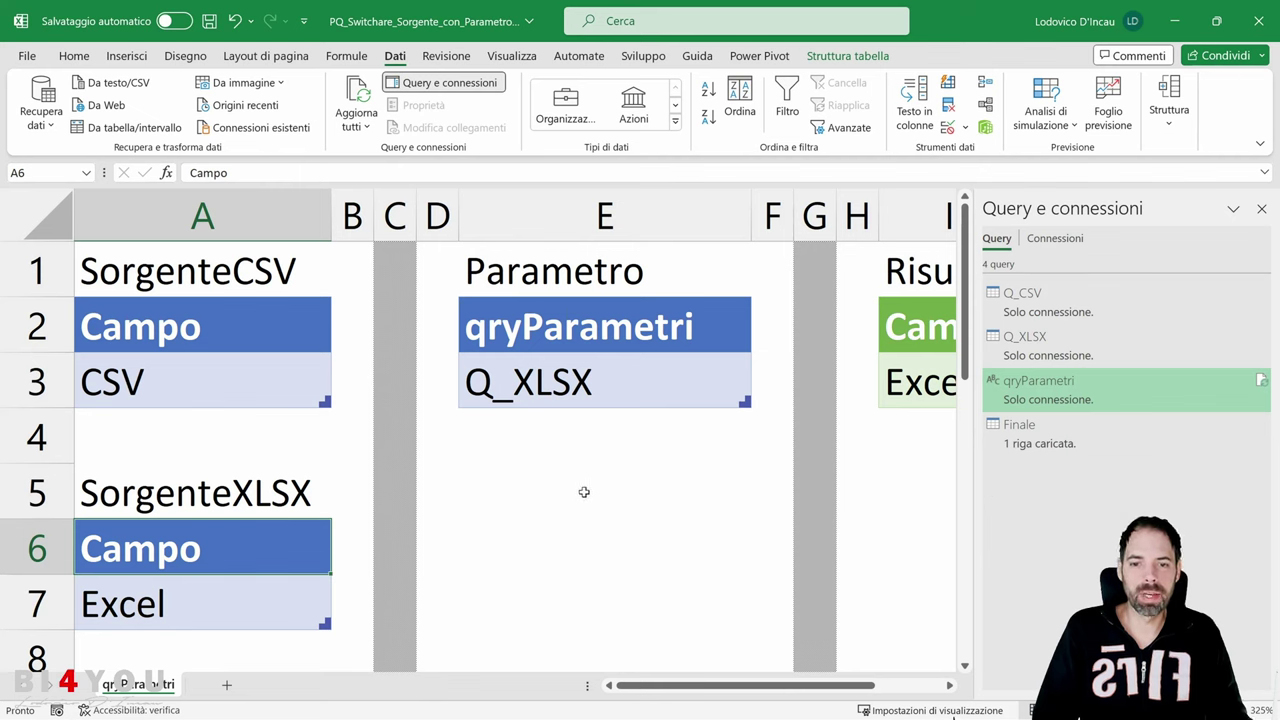
pyautogui.moveTo(566, 326); pyautogui.dragTo(564, 400)
pyautogui.hotkey('ctrl', 'c')
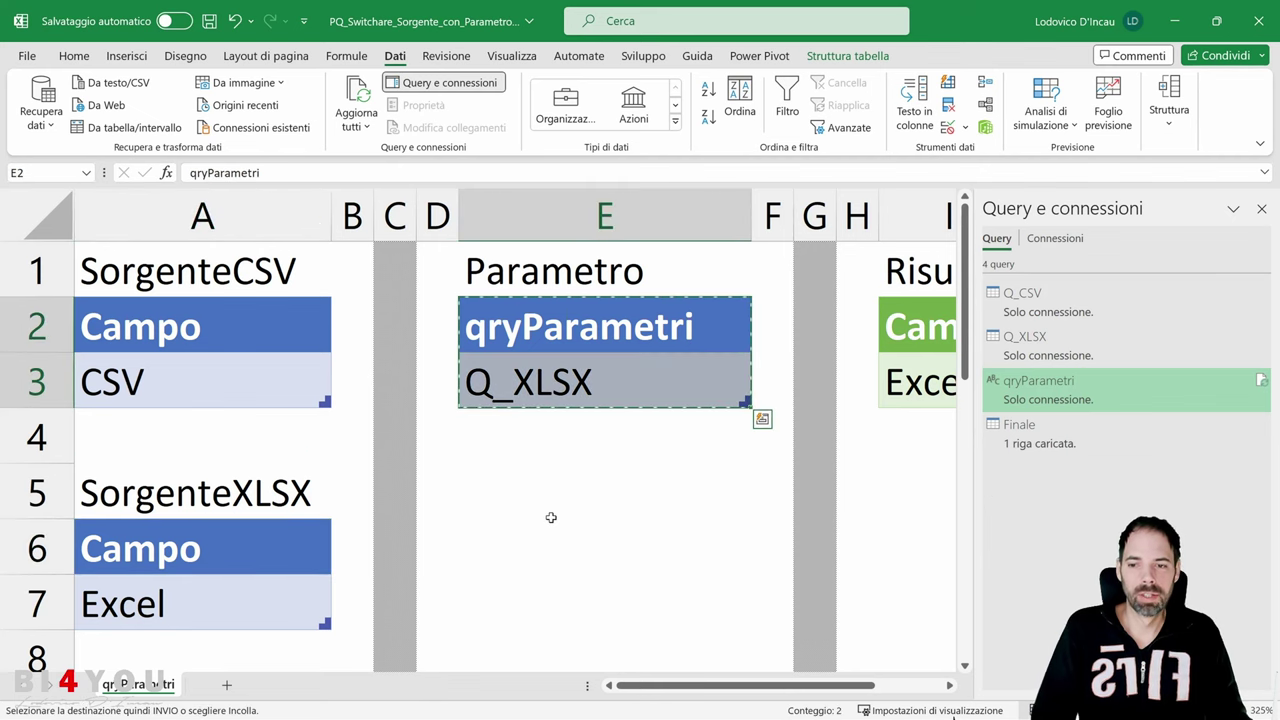
pyautogui.rightClick(550, 513)
pyautogui.click(632, 252)
pyautogui.click(571, 491)
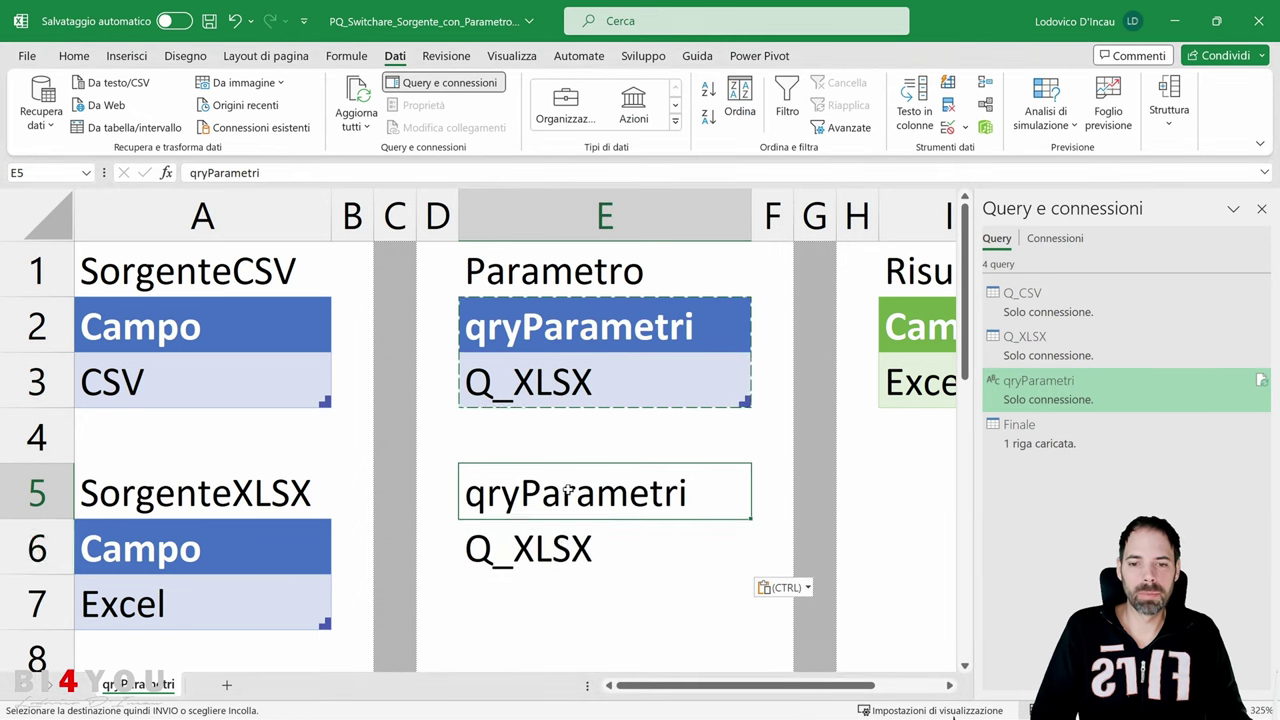
pyautogui.click(556, 550)
pyautogui.press('Delete')
pyautogui.press('Up')
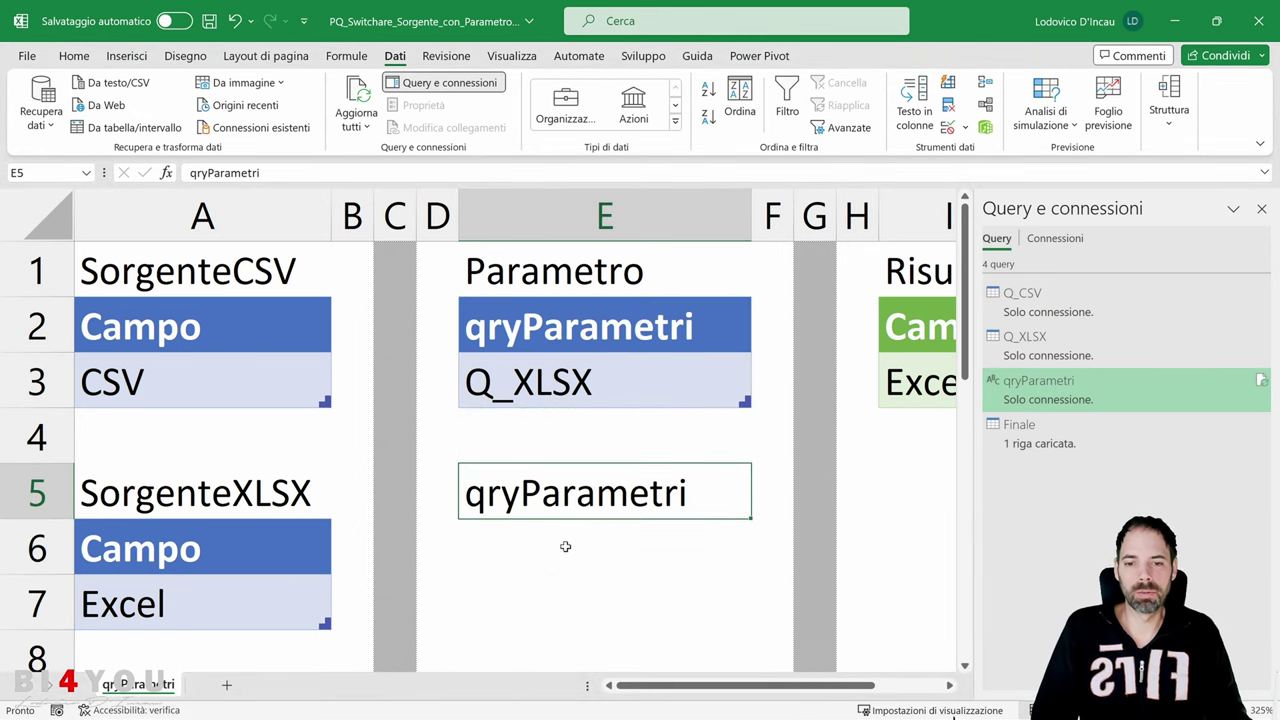
# Step: Give E6 a list data validation with source values Q_CSV;Q_XLSX
pyautogui.click(575, 559)
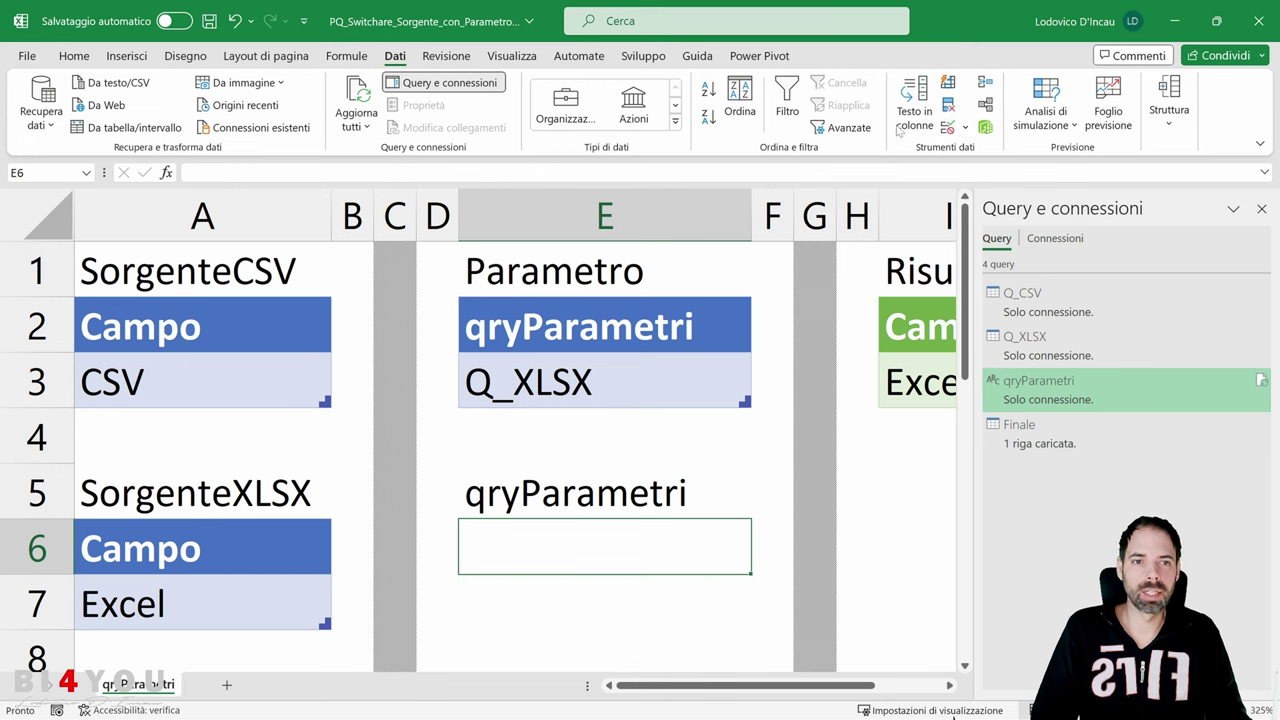
pyautogui.click(946, 128)
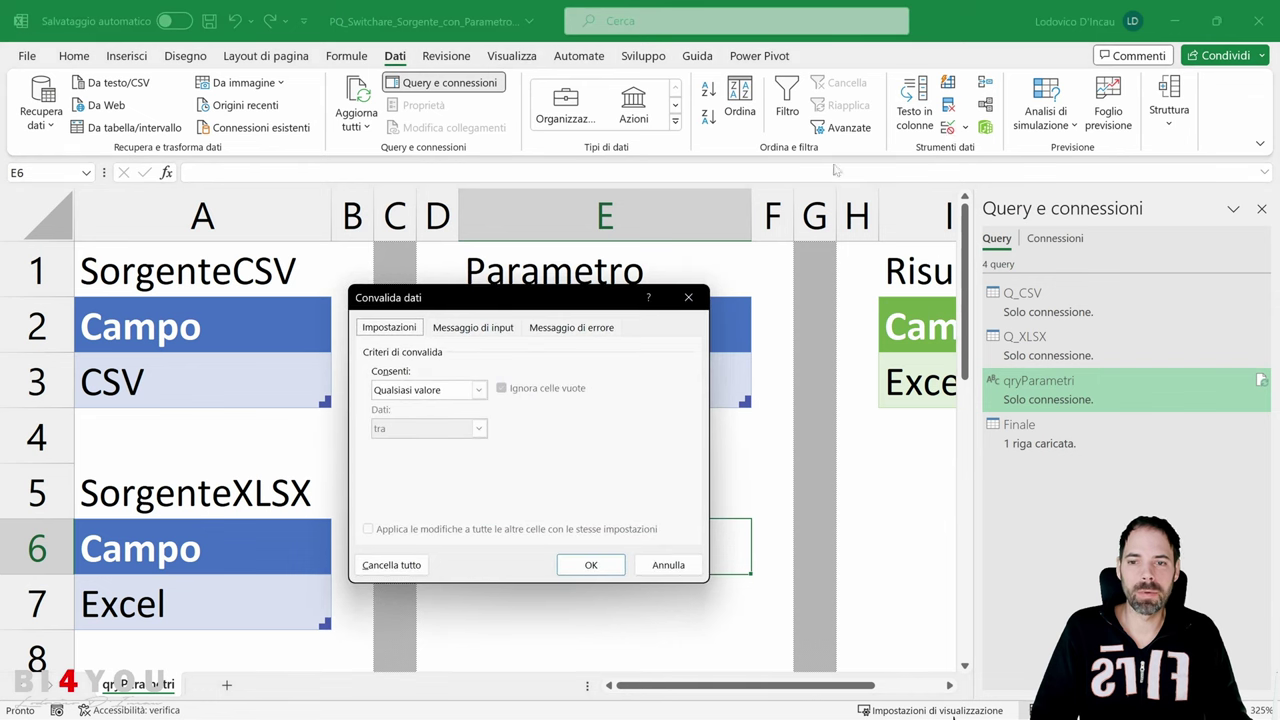
pyautogui.moveTo(528, 305); pyautogui.dragTo(617, 203)
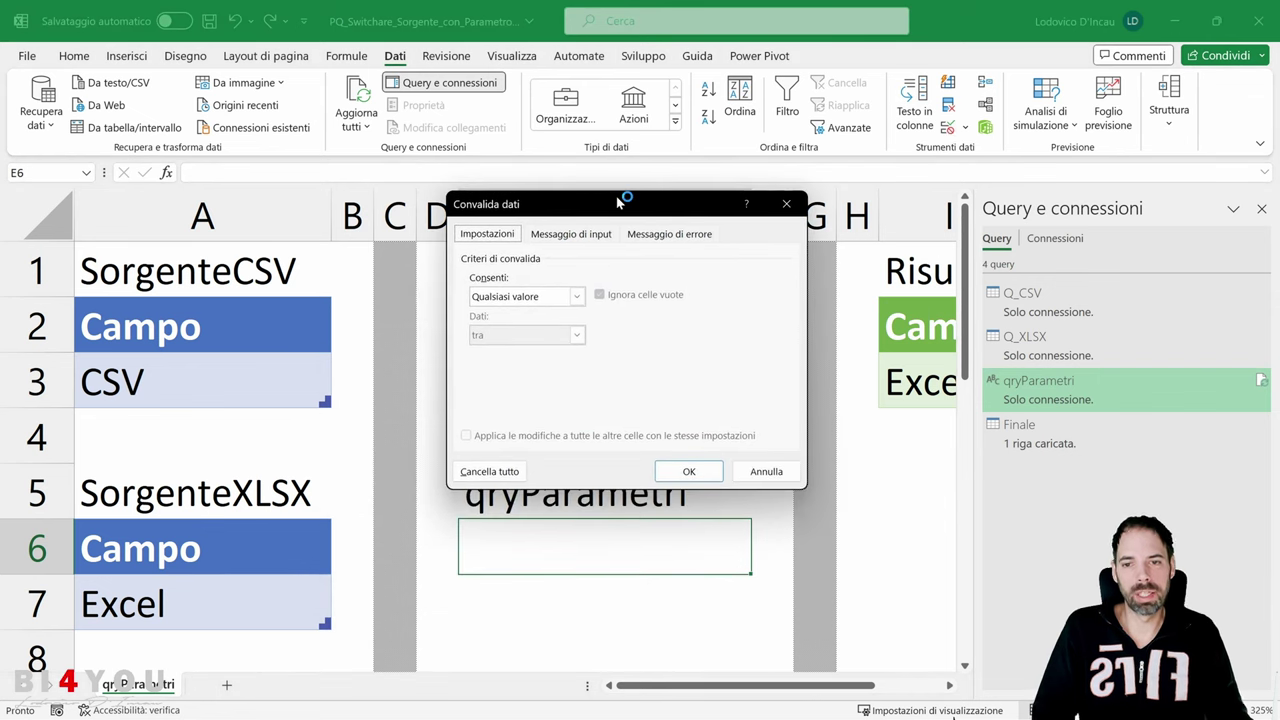
pyautogui.click(580, 299)
pyautogui.click(500, 351)
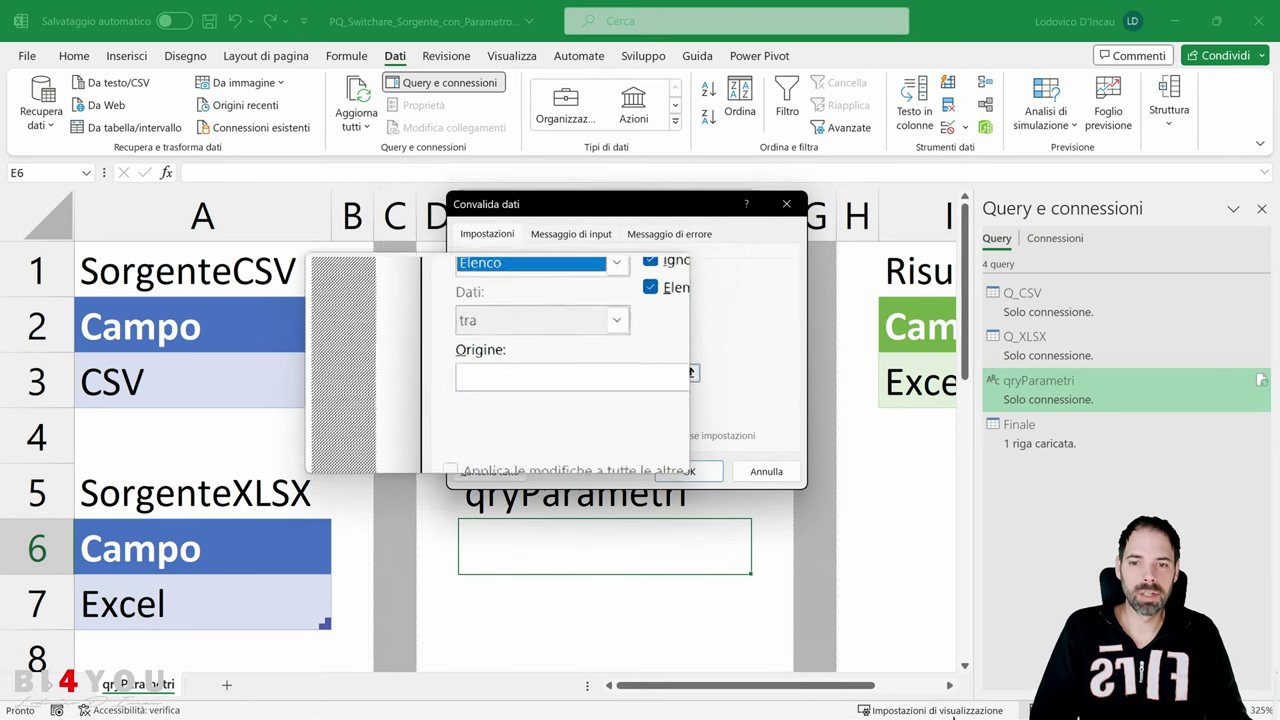
pyautogui.click(560, 374)
pyautogui.write('Q')
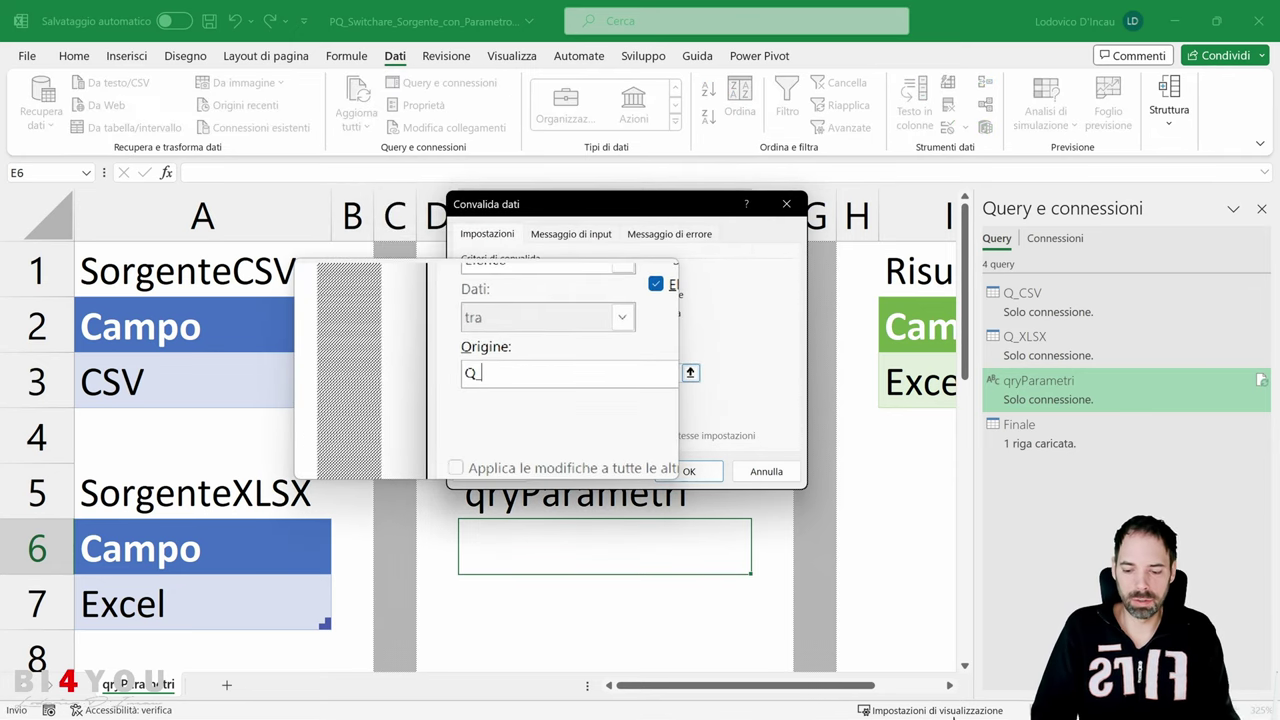
pyautogui.write('_CSV')
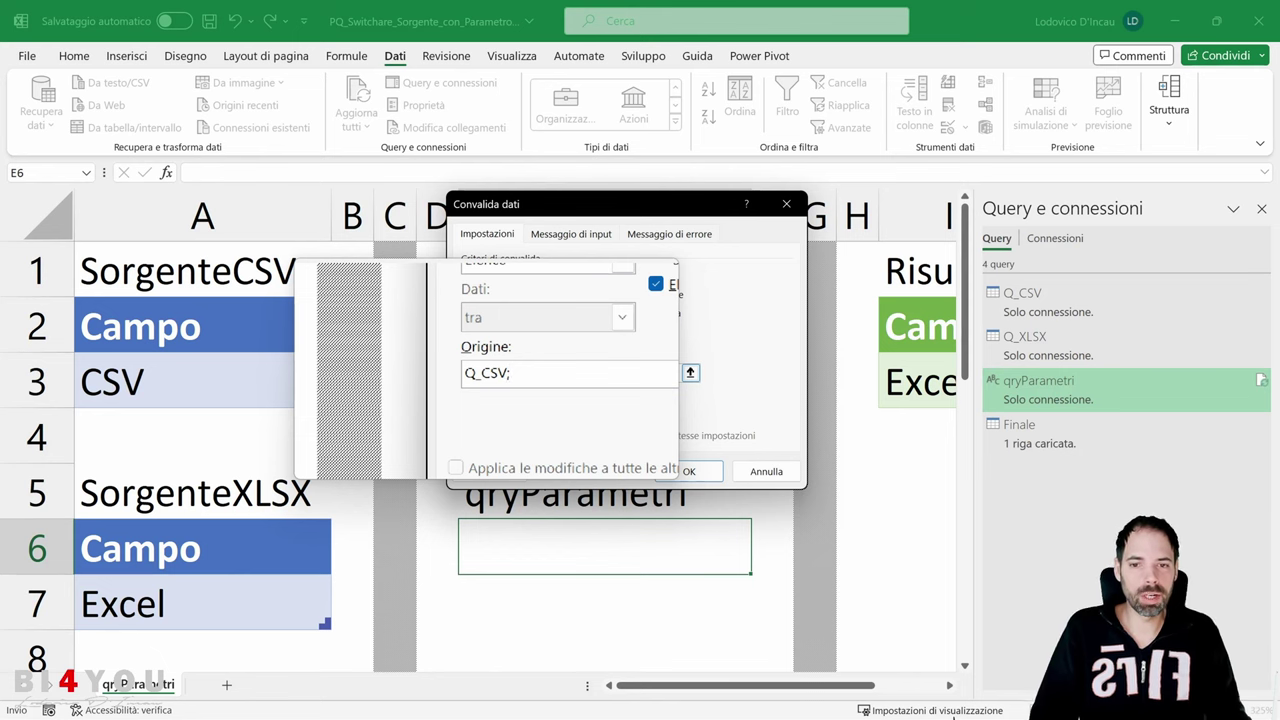
pyautogui.write(';')
pyautogui.click(560, 266)
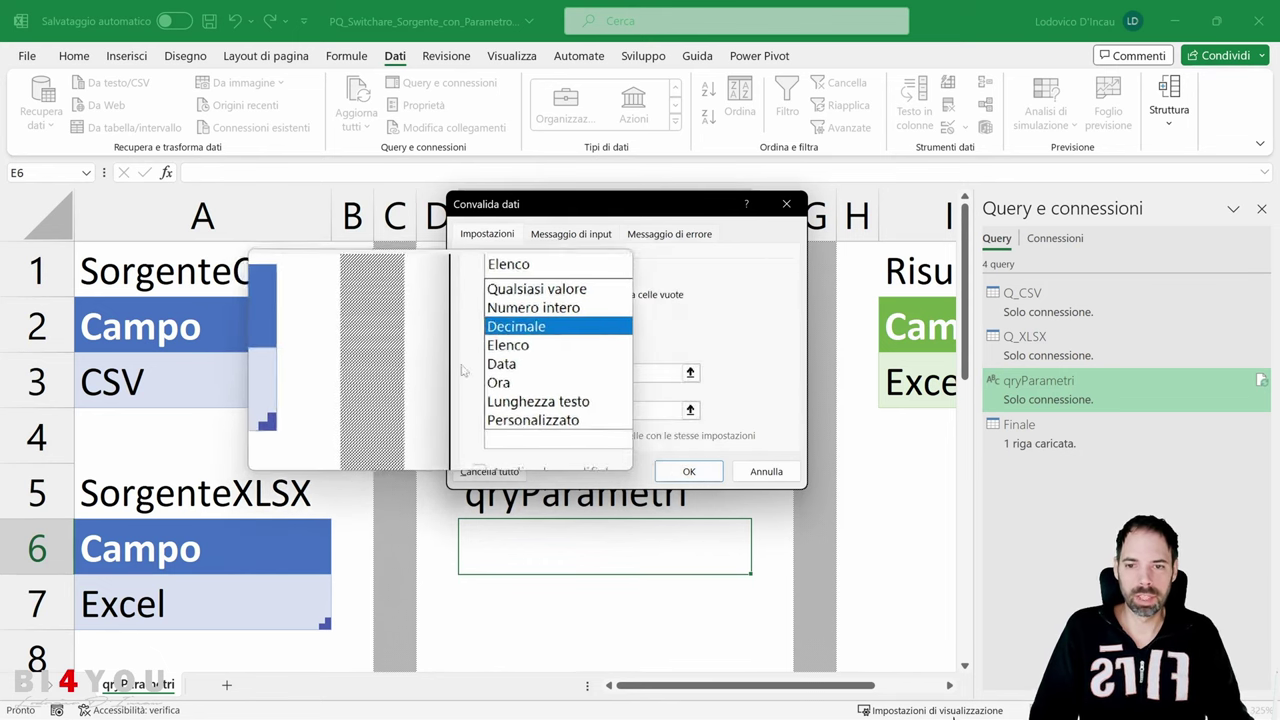
pyautogui.press('Escape')
pyautogui.write('Q_CSV;Q')
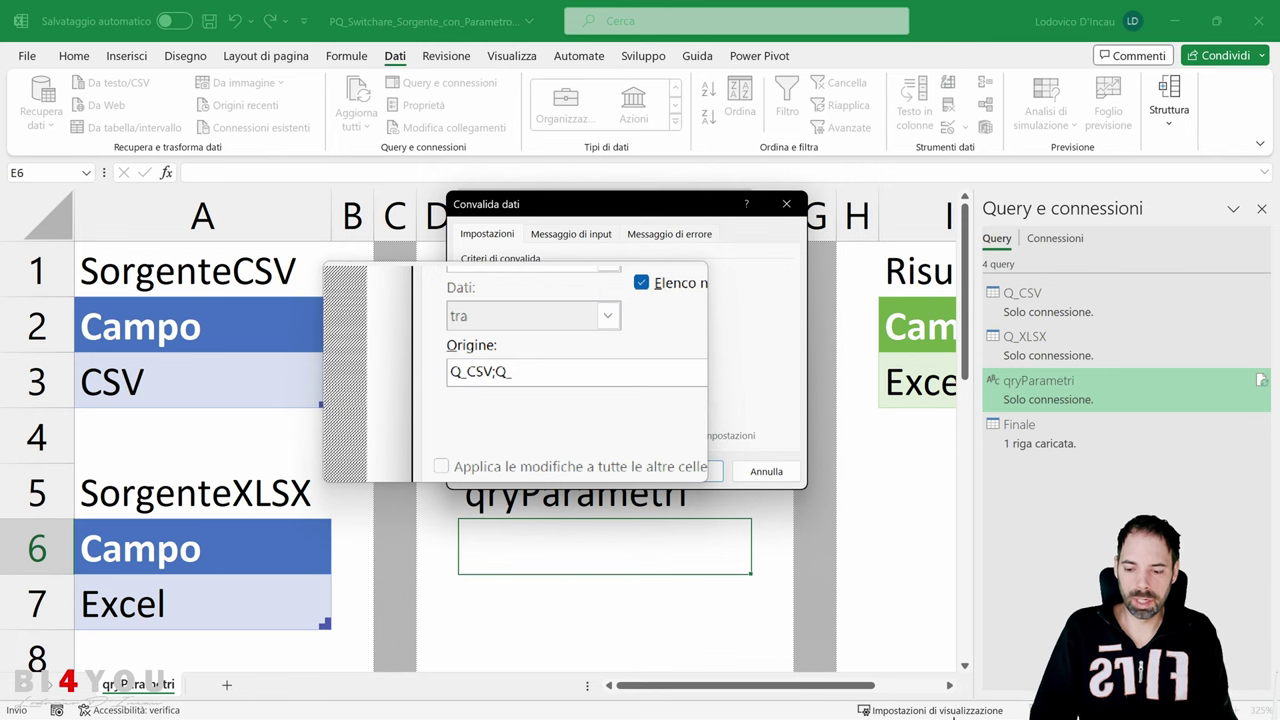
pyautogui.write('_XLSX')
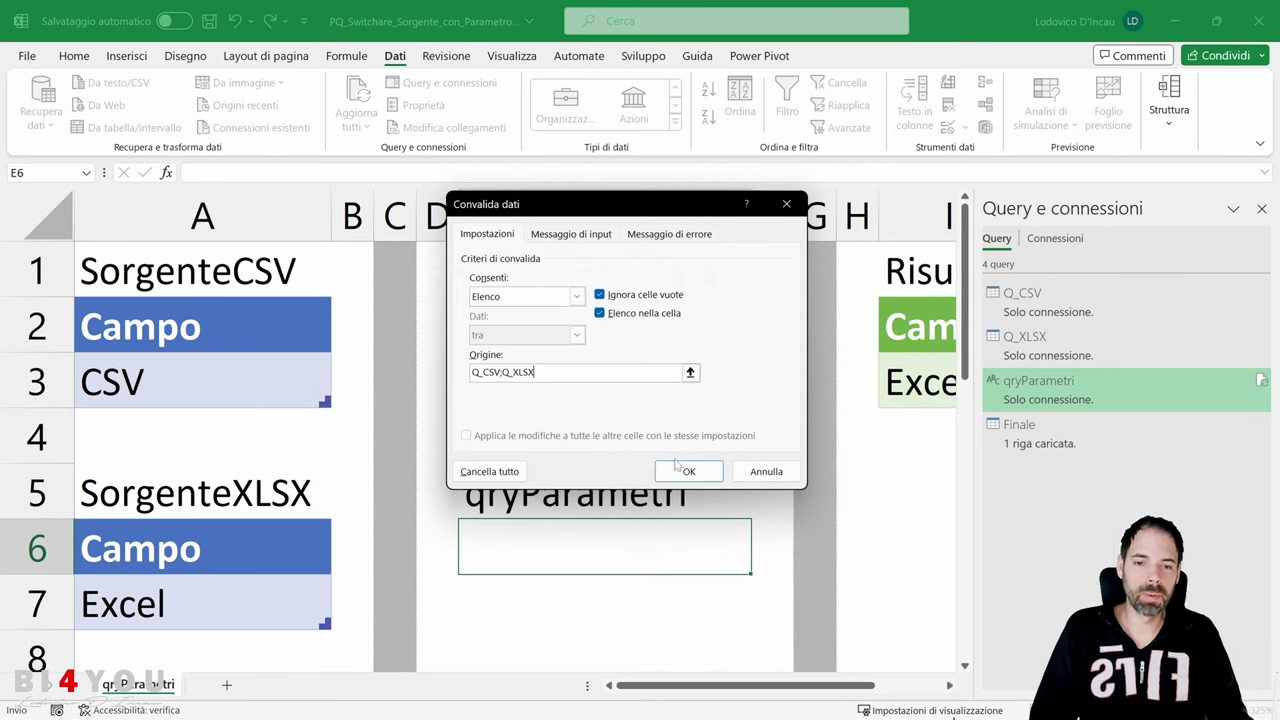
pyautogui.click(684, 471)
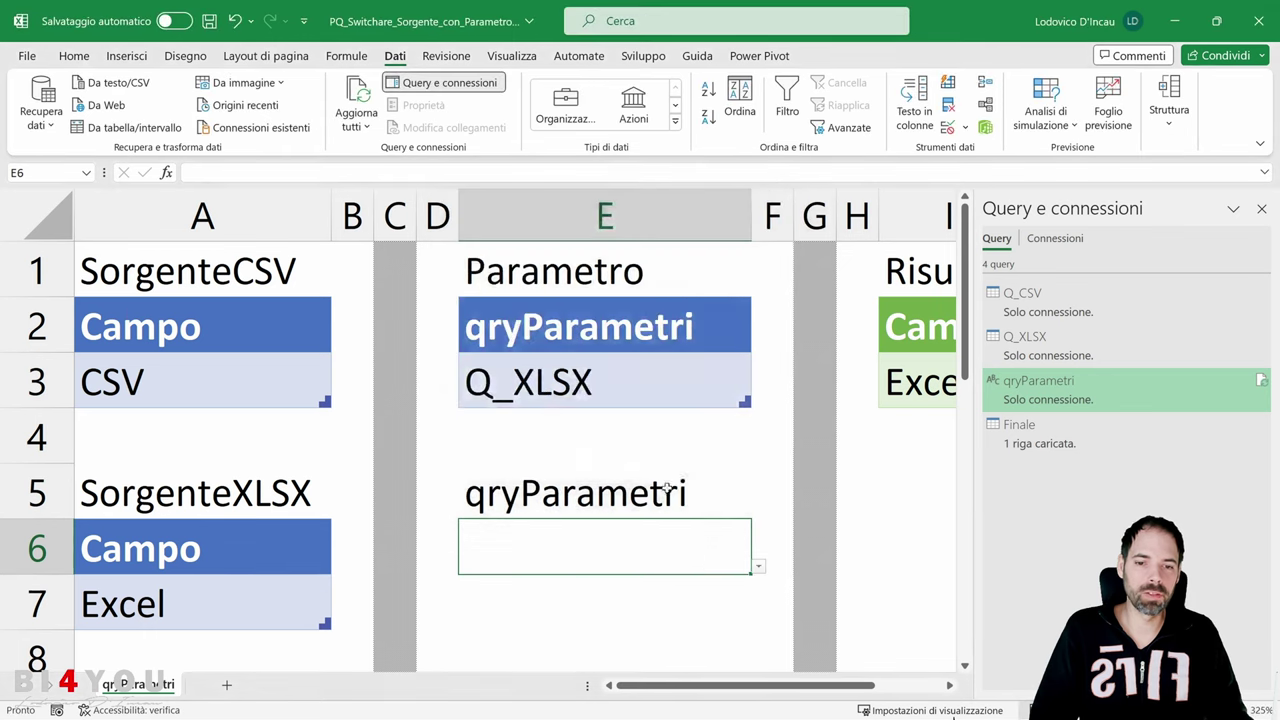
# Step: Test E6's dropdown by choosing Q_CSV, then set it back to Q_XLSX
pyautogui.click(758, 567)
pyautogui.click(683, 584)
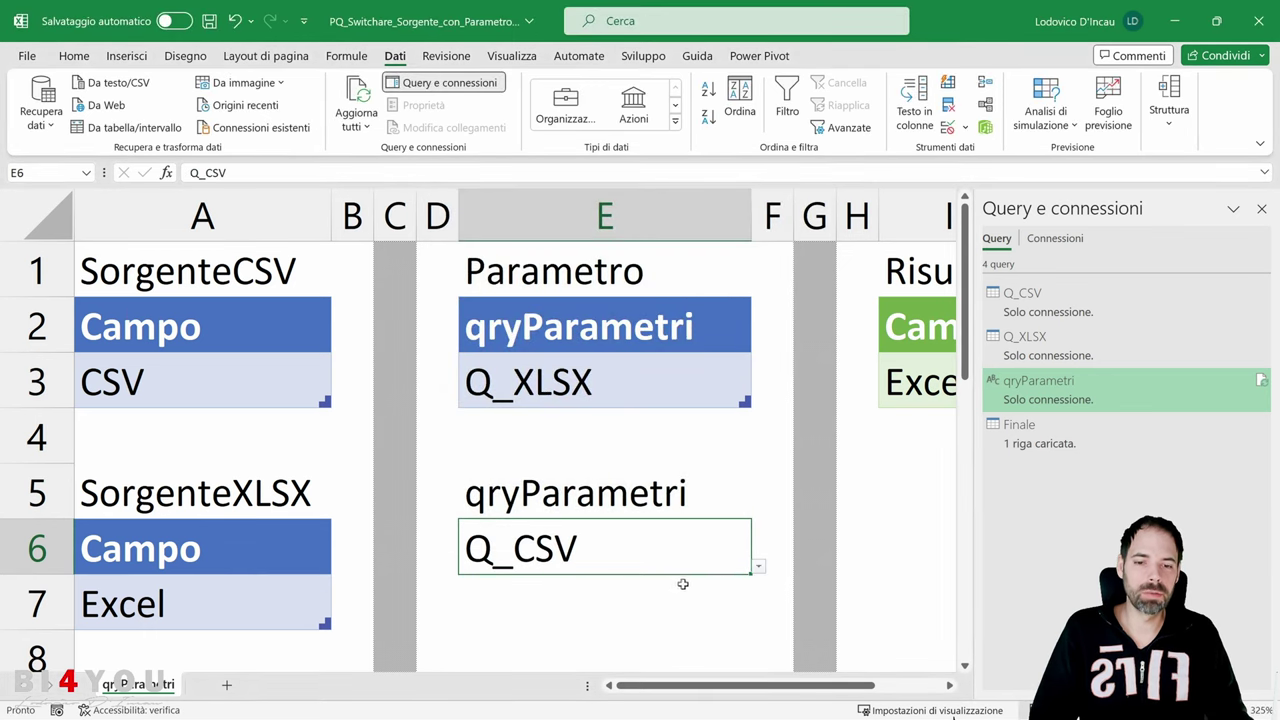
pyautogui.click(758, 567)
pyautogui.click(697, 603)
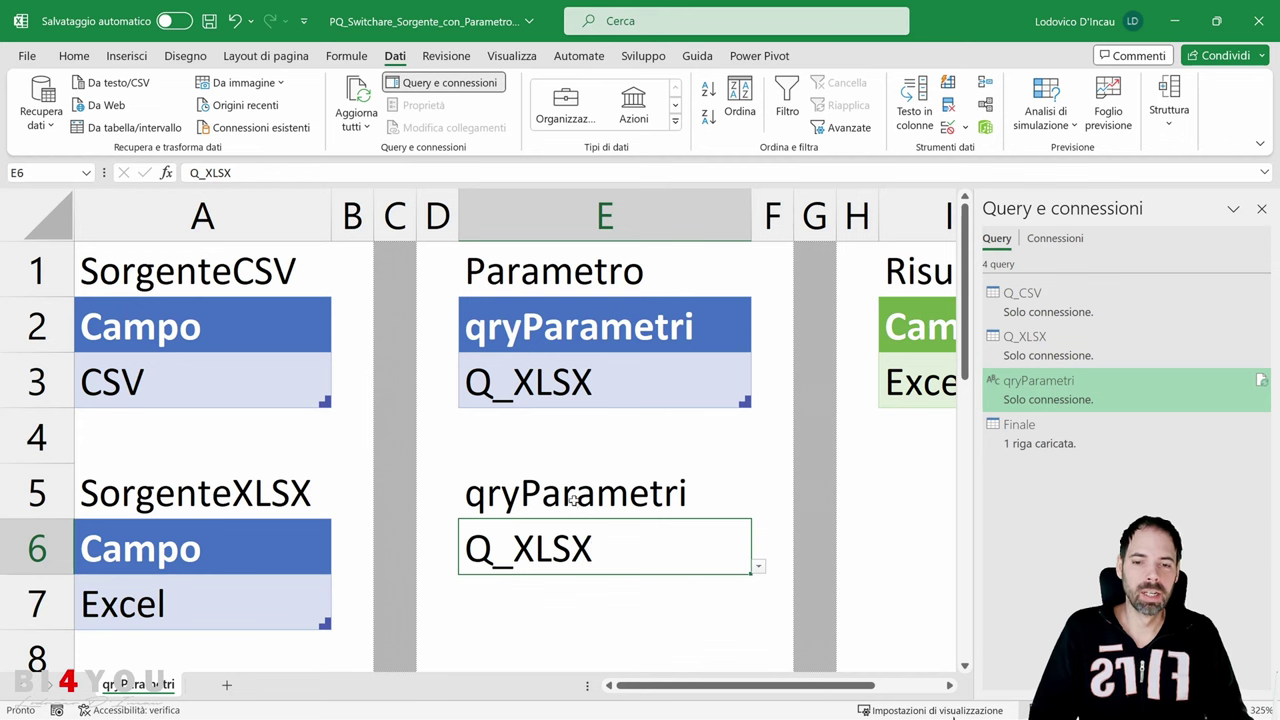
pyautogui.moveTo(573, 500); pyautogui.dragTo(571, 554)
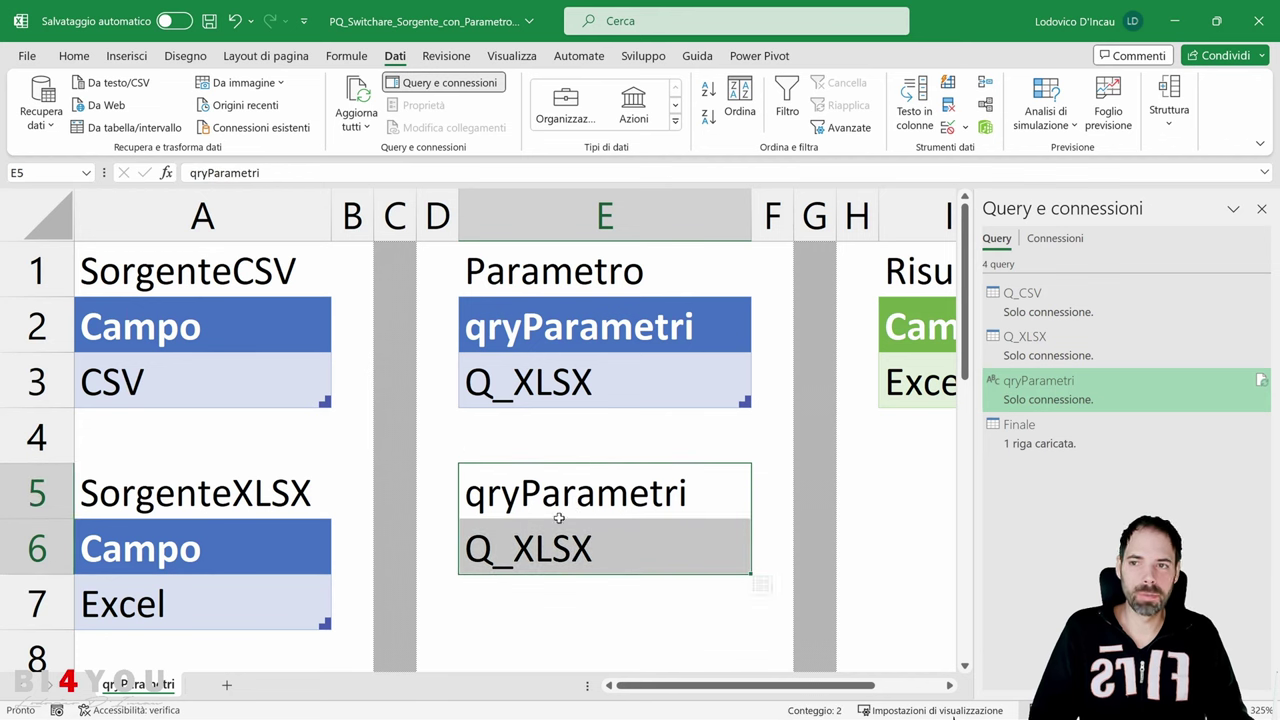
# Step: Convert E5:E6 into a table with headers as a test
pyautogui.click(127, 55)
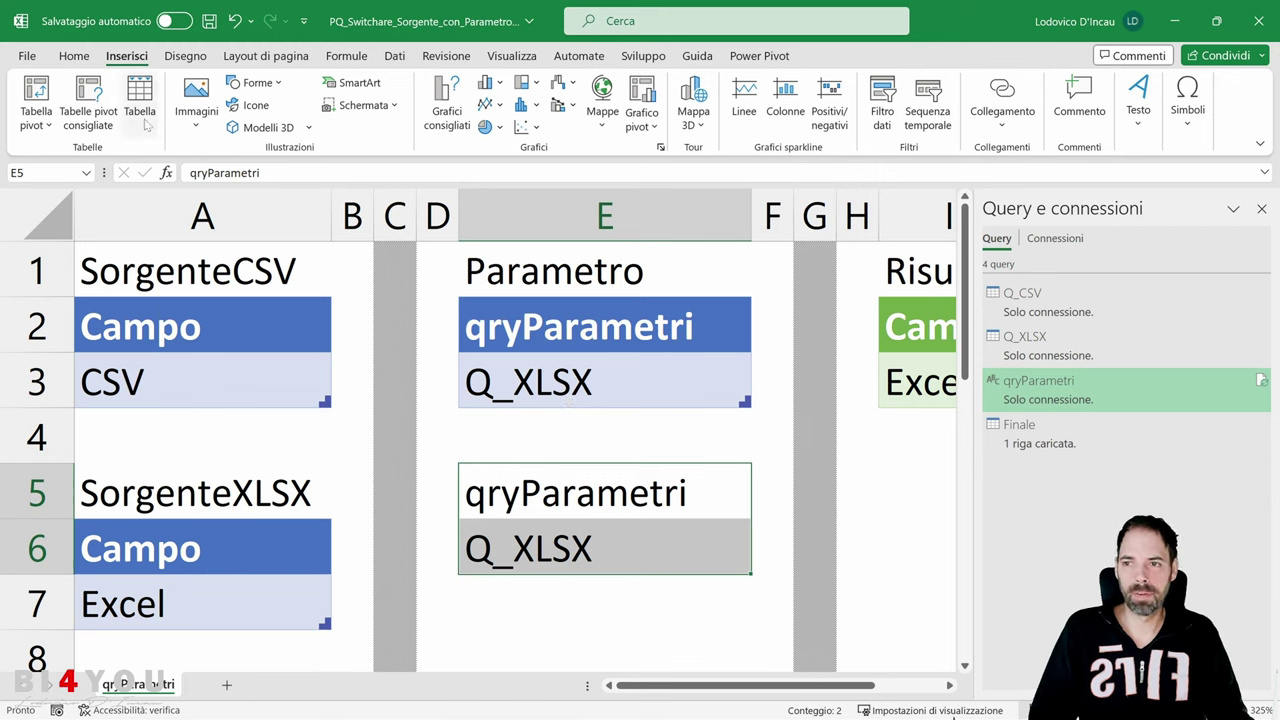
pyautogui.click(145, 121)
pyautogui.click(570, 392)
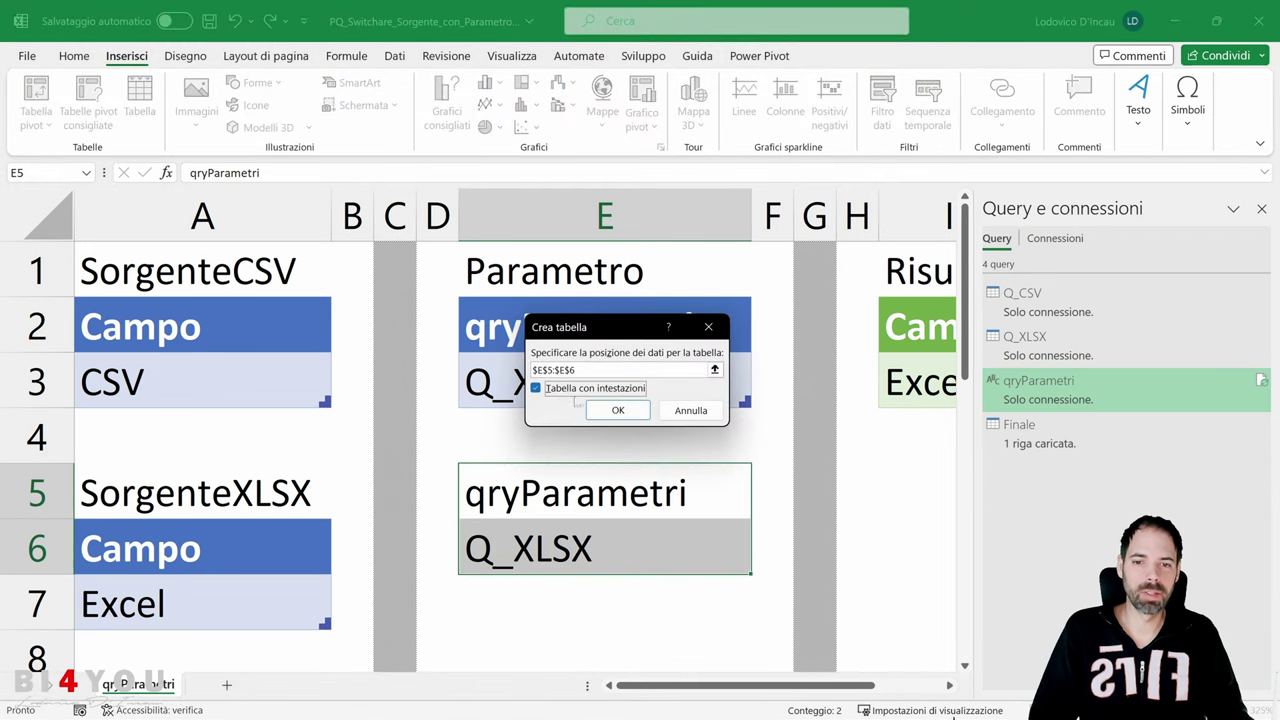
pyautogui.click(617, 410)
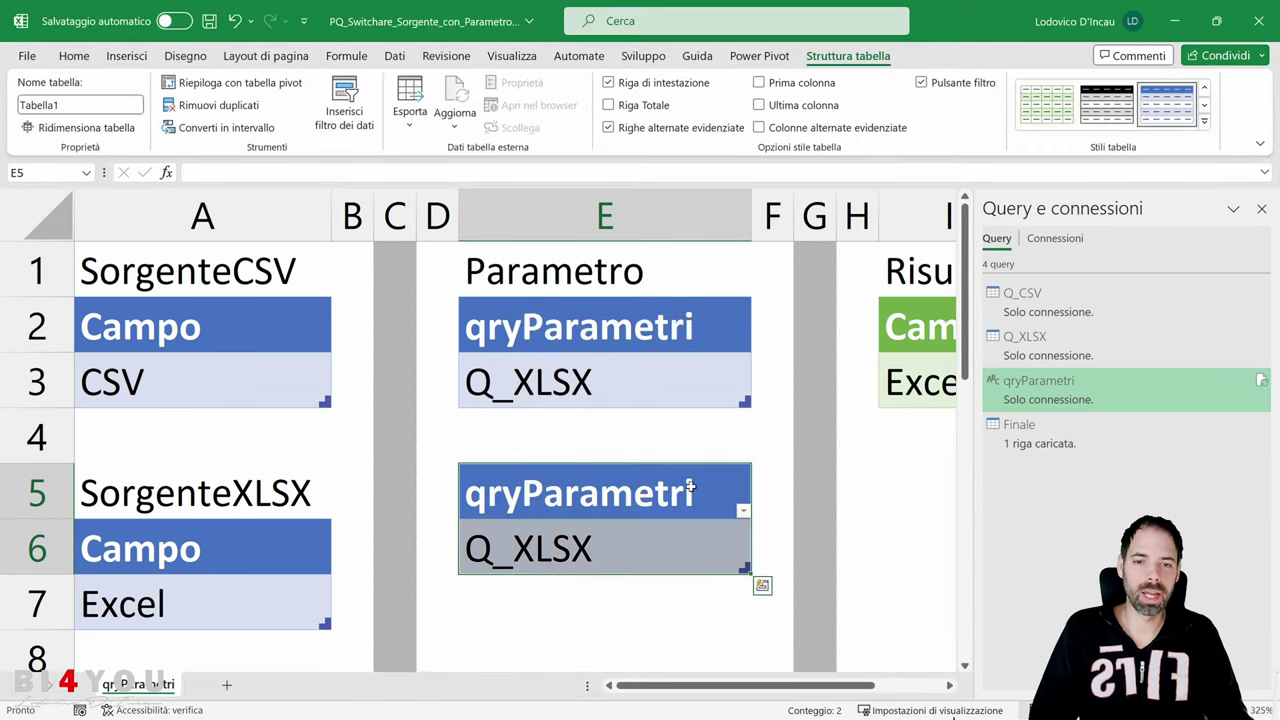
pyautogui.click(397, 56)
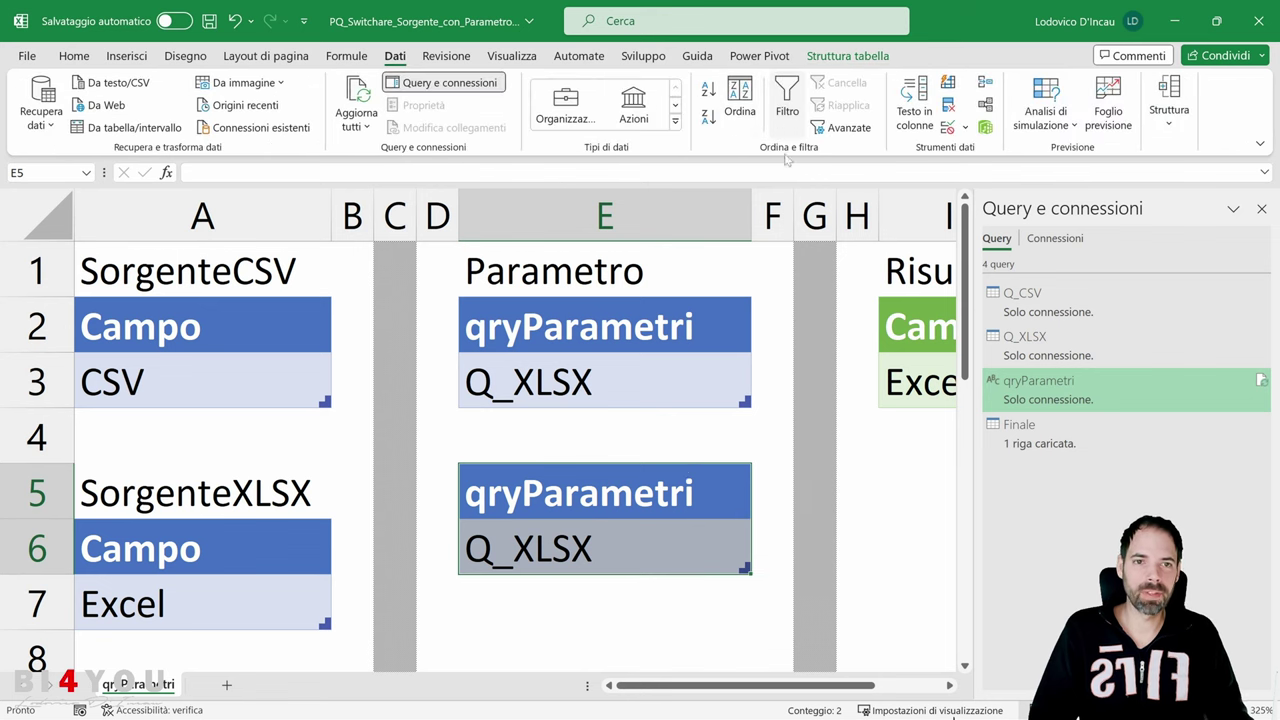
pyautogui.click(848, 56)
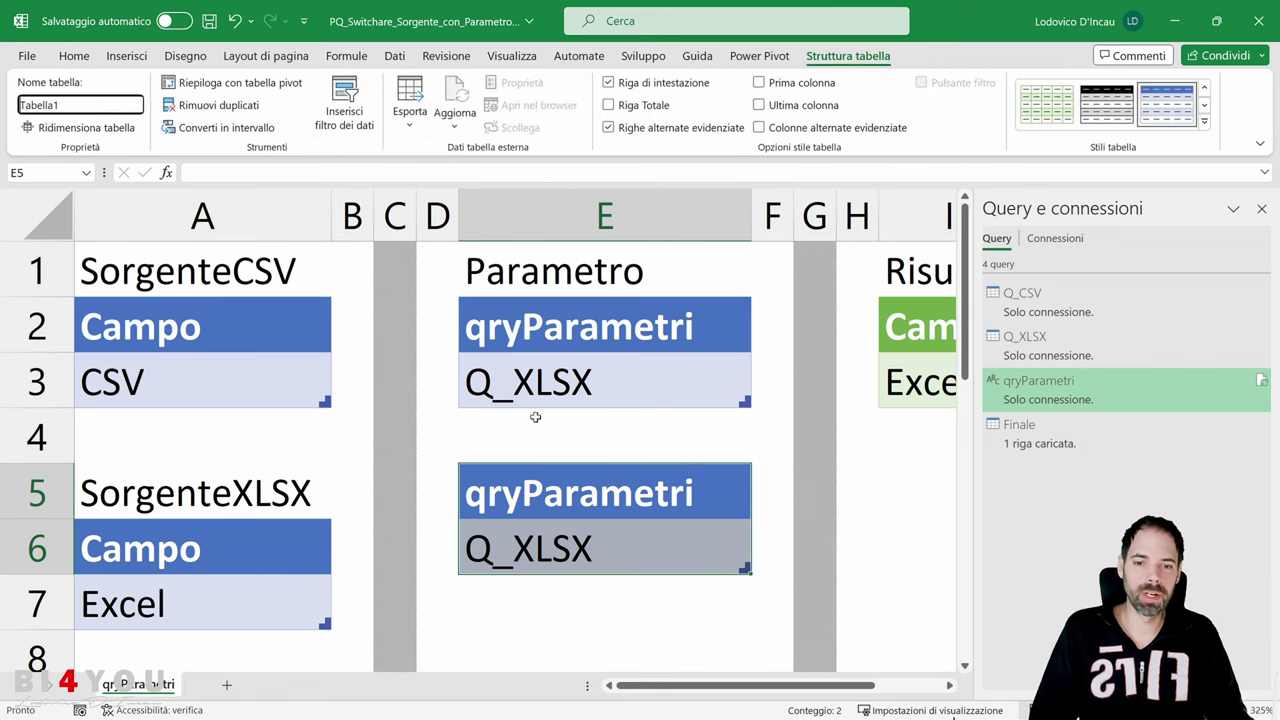
# Step: Undo the test table and confirm the original table at E2 is named qryParametri
pyautogui.hotkey('ctrl', 'z')
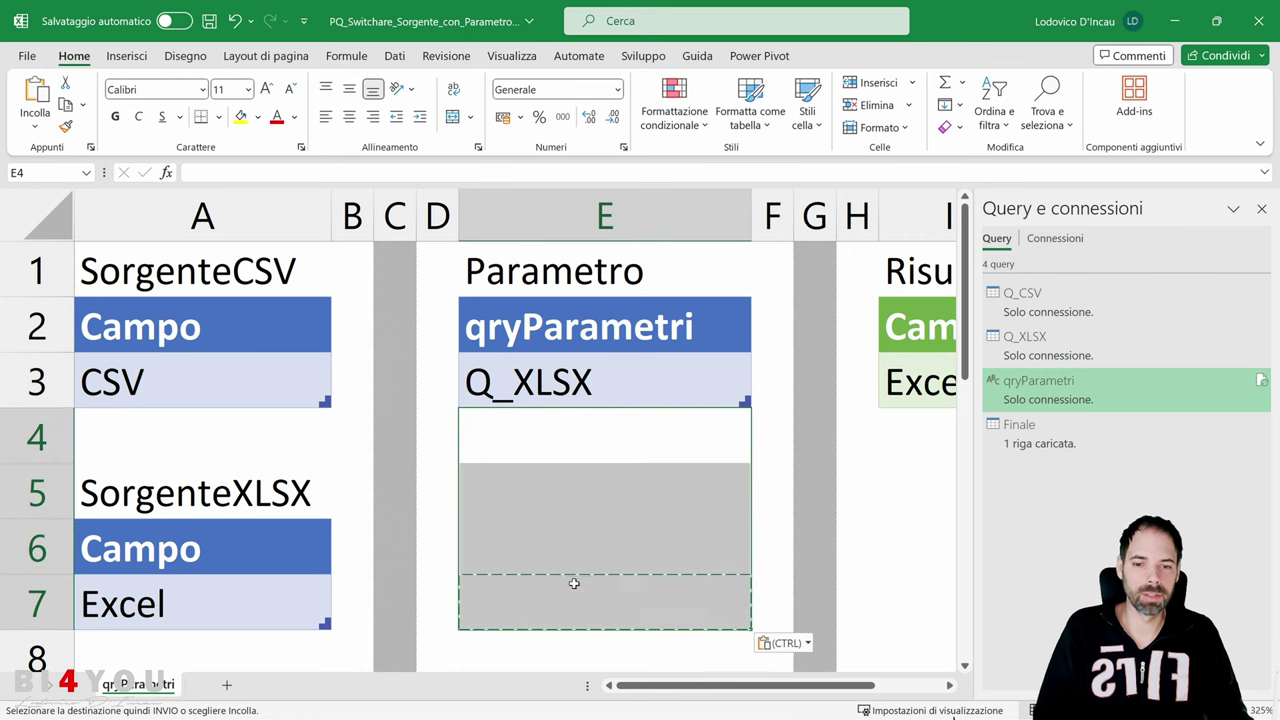
pyautogui.press('Up')
pyautogui.press('Up')
pyautogui.press('Up')
pyautogui.press('Down')
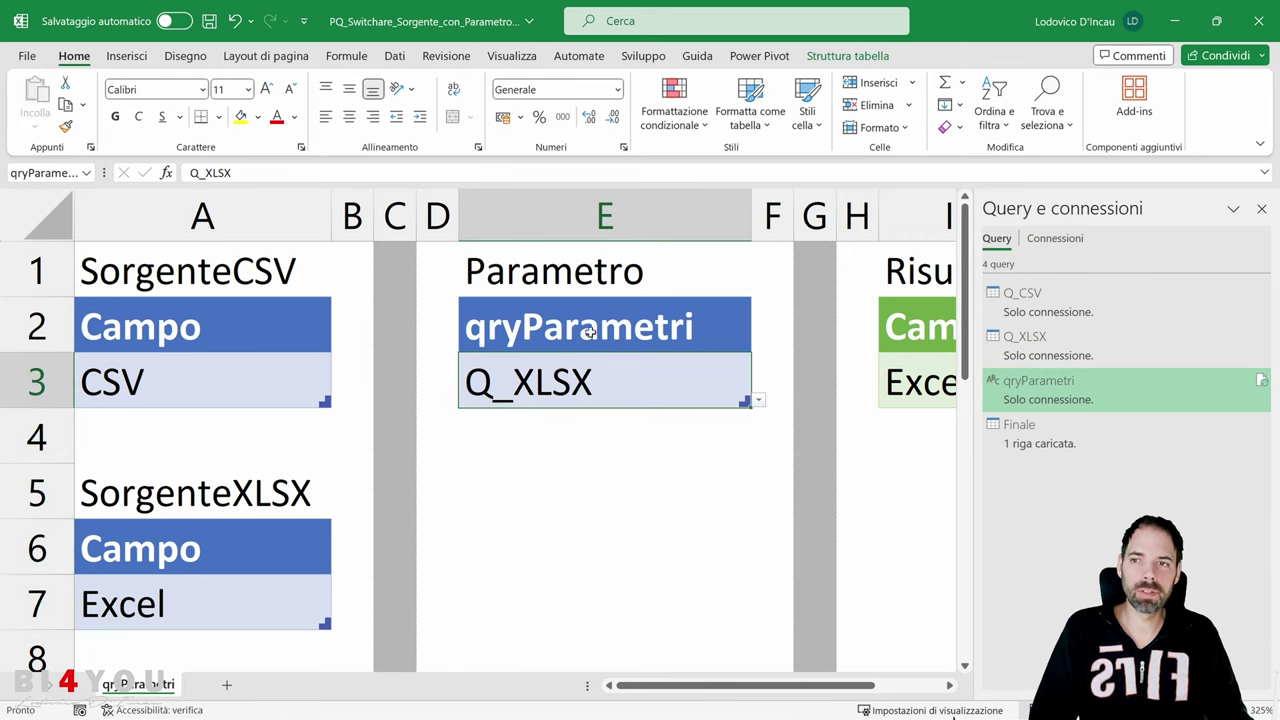
pyautogui.press('Up')
pyautogui.click(848, 56)
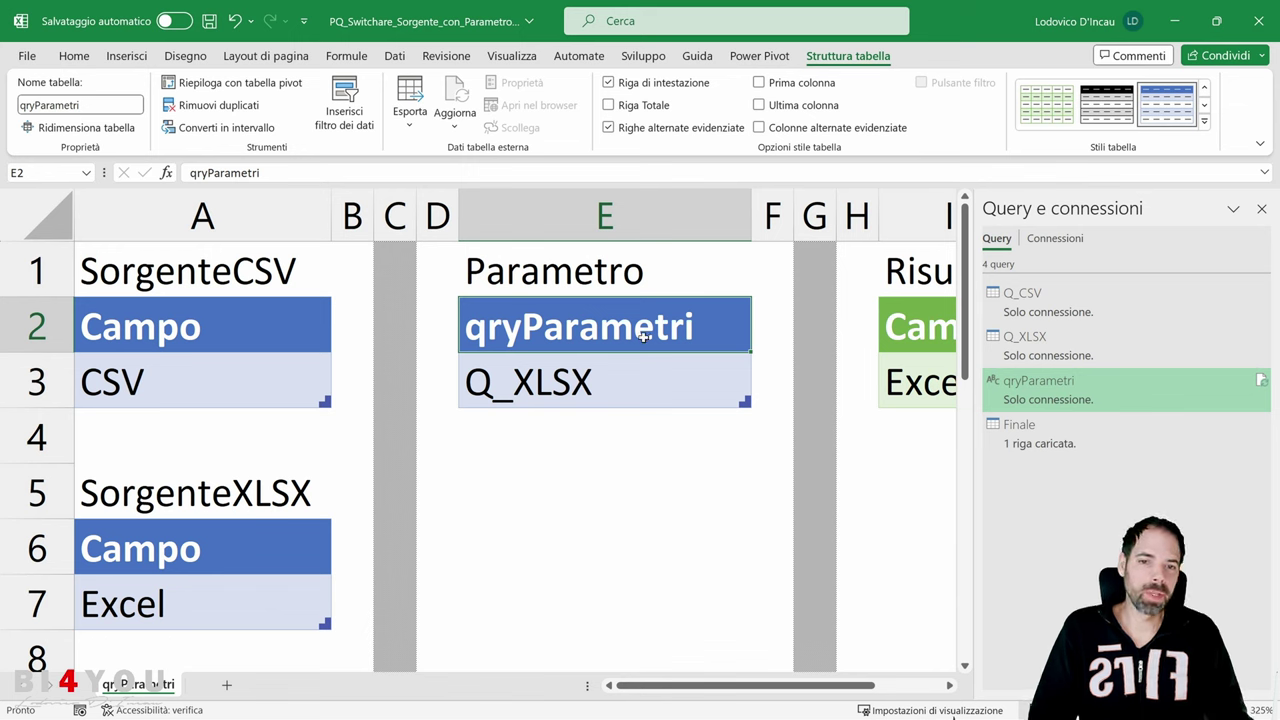
pyautogui.click(395, 56)
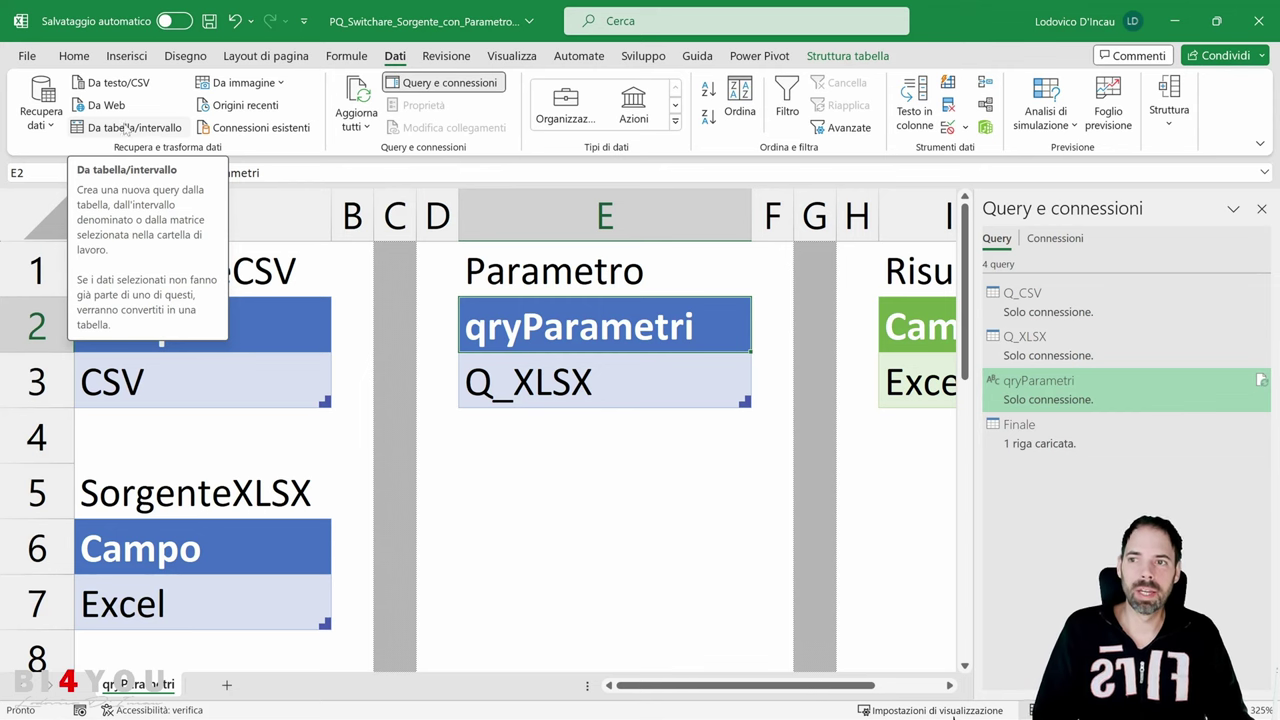
# Step: In the Power Query Editor, inspect qryParametri's Origine step holding the Q_XLSX value
pyautogui.click(41, 105)
pyautogui.click(90, 372)
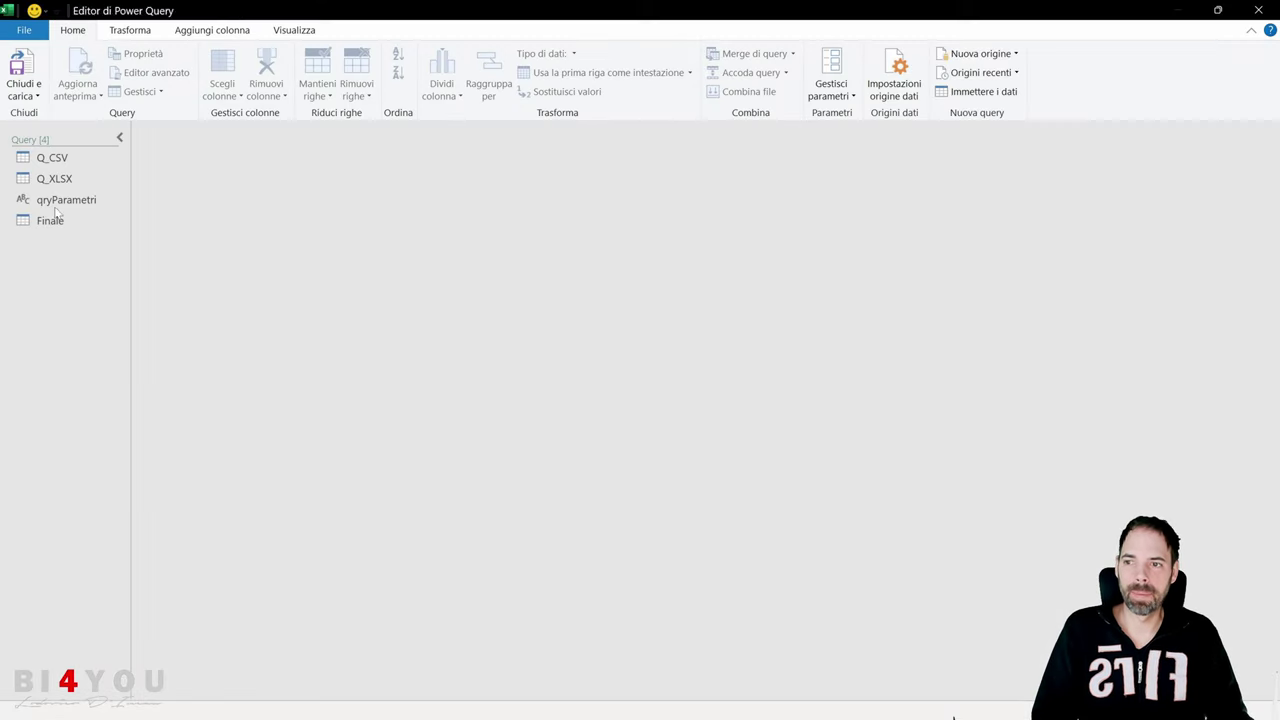
pyautogui.click(60, 199)
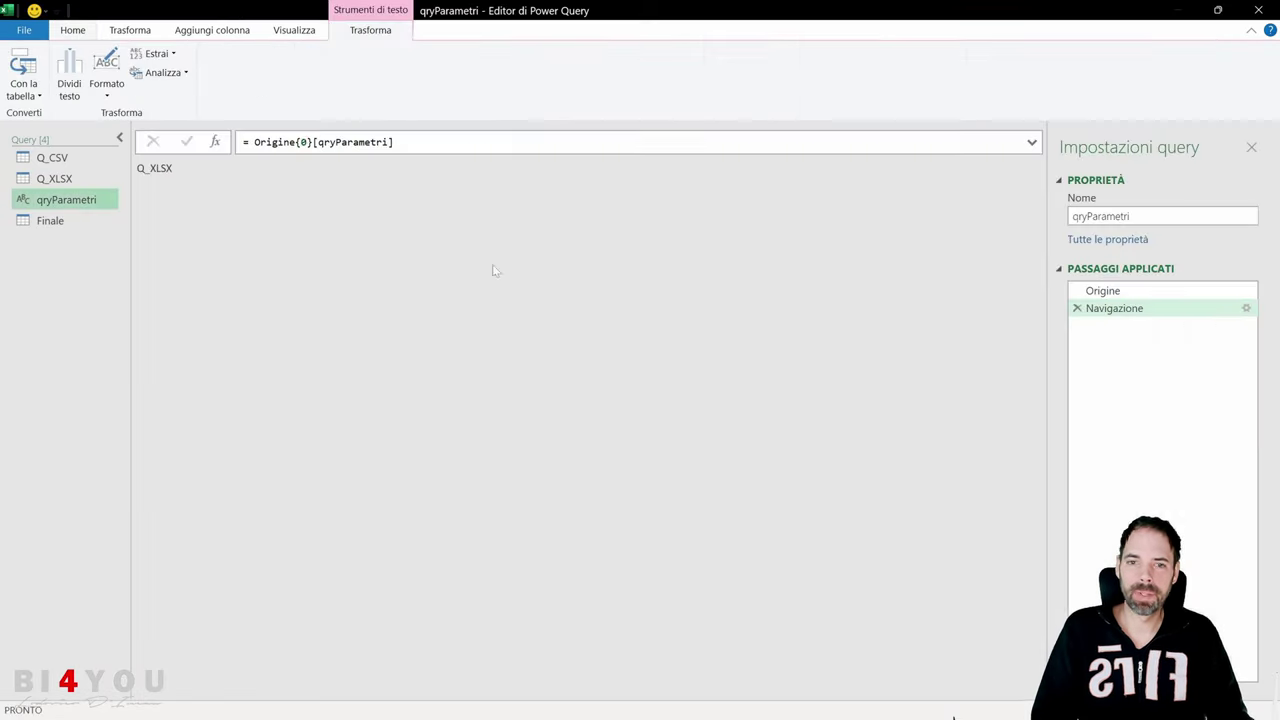
pyautogui.click(1143, 291)
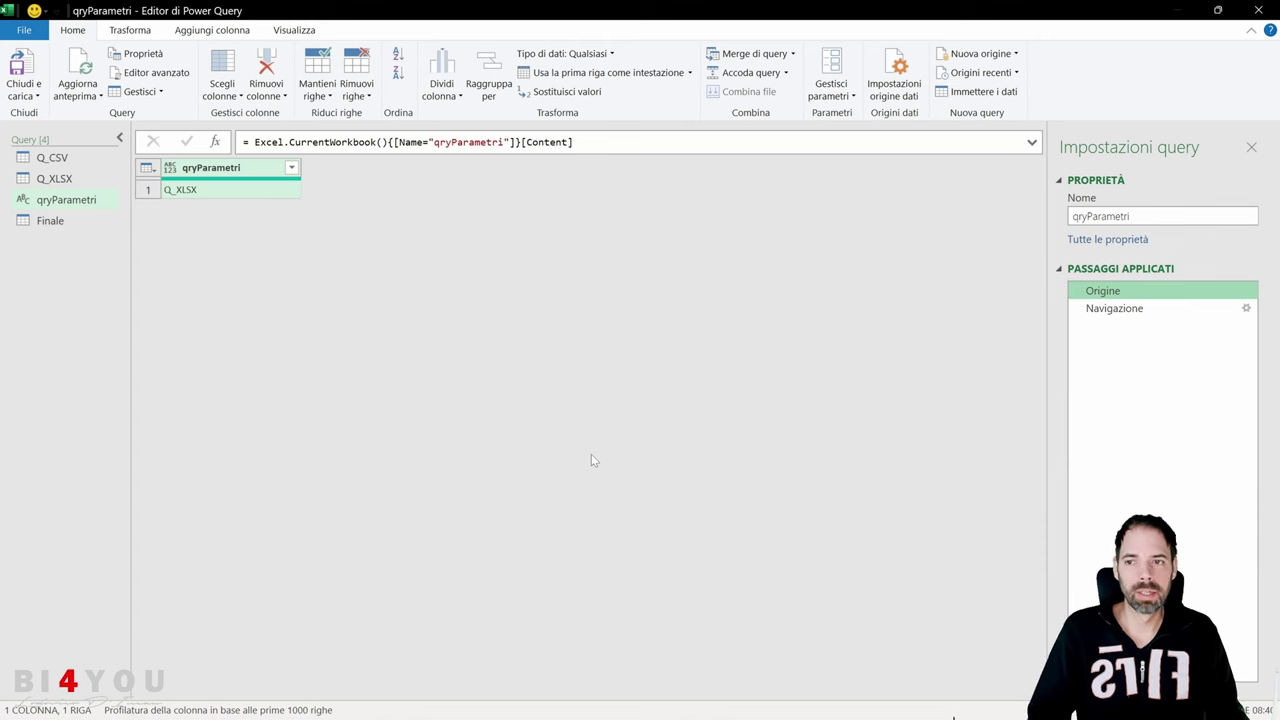
pyautogui.hotkey('ctrl', '+')
pyautogui.hotkey('ctrl', '+')
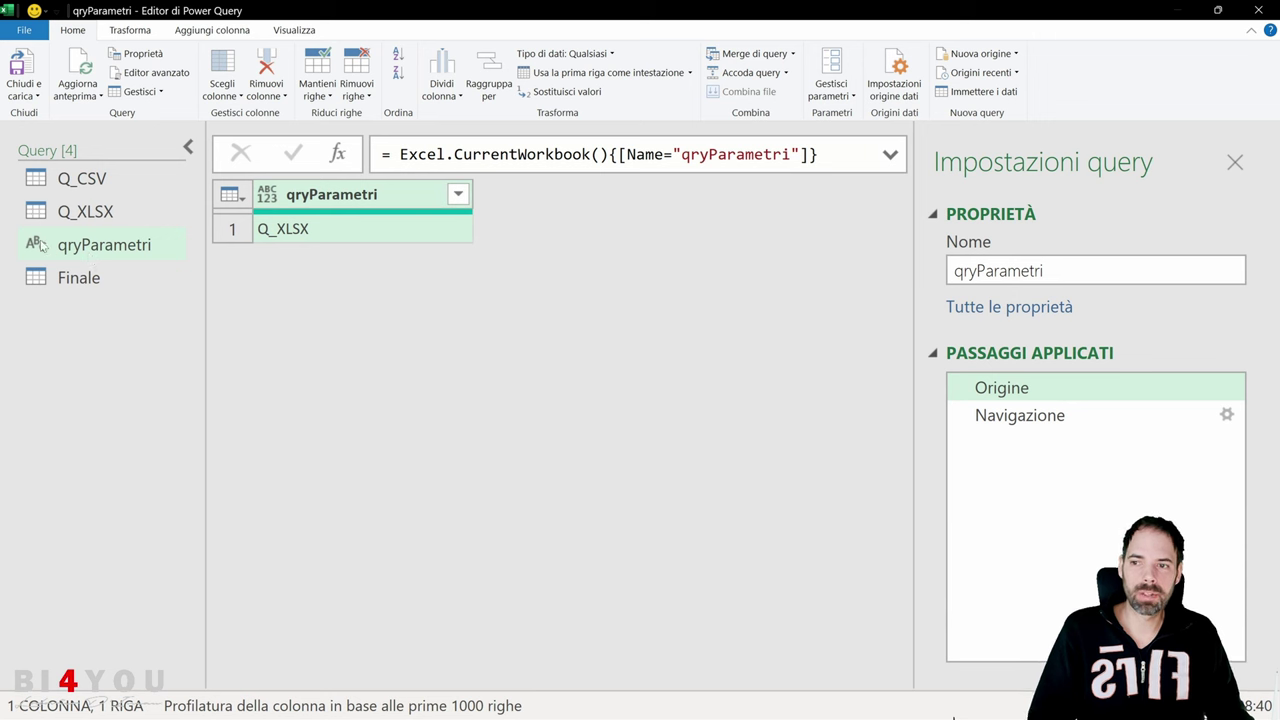
pyautogui.click(326, 232)
pyautogui.rightClick(326, 232)
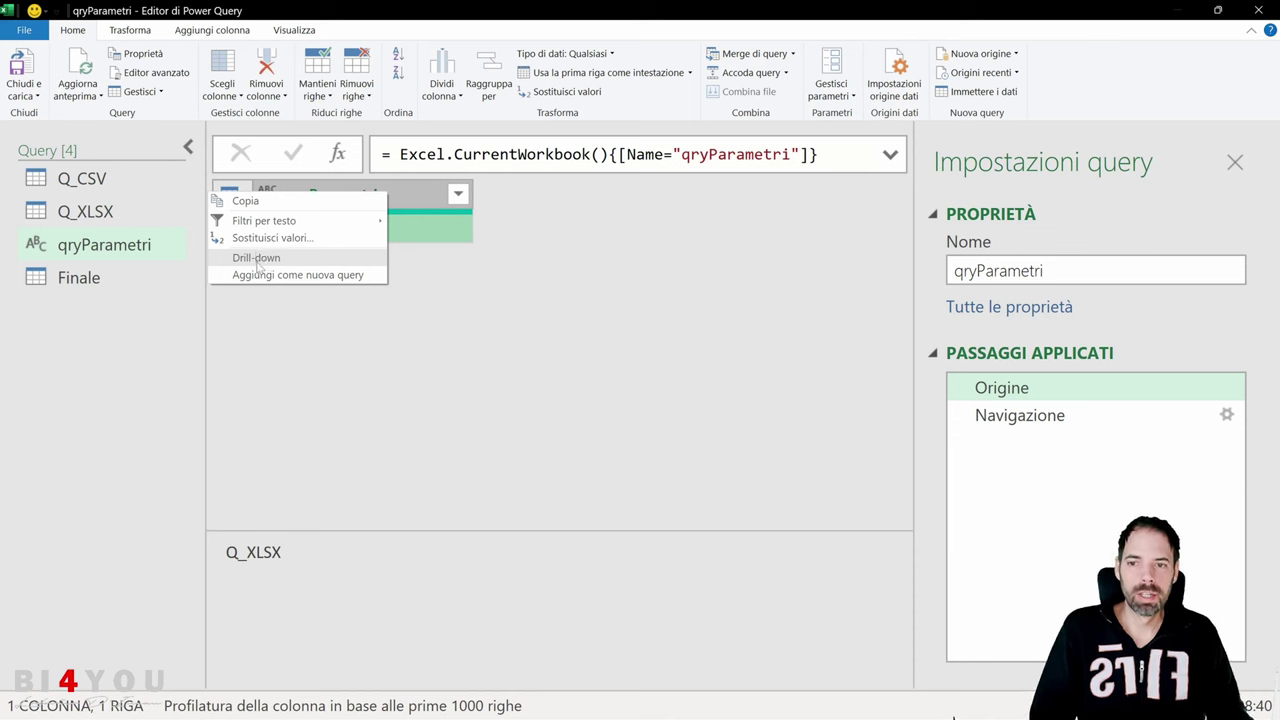
pyautogui.click(469, 276)
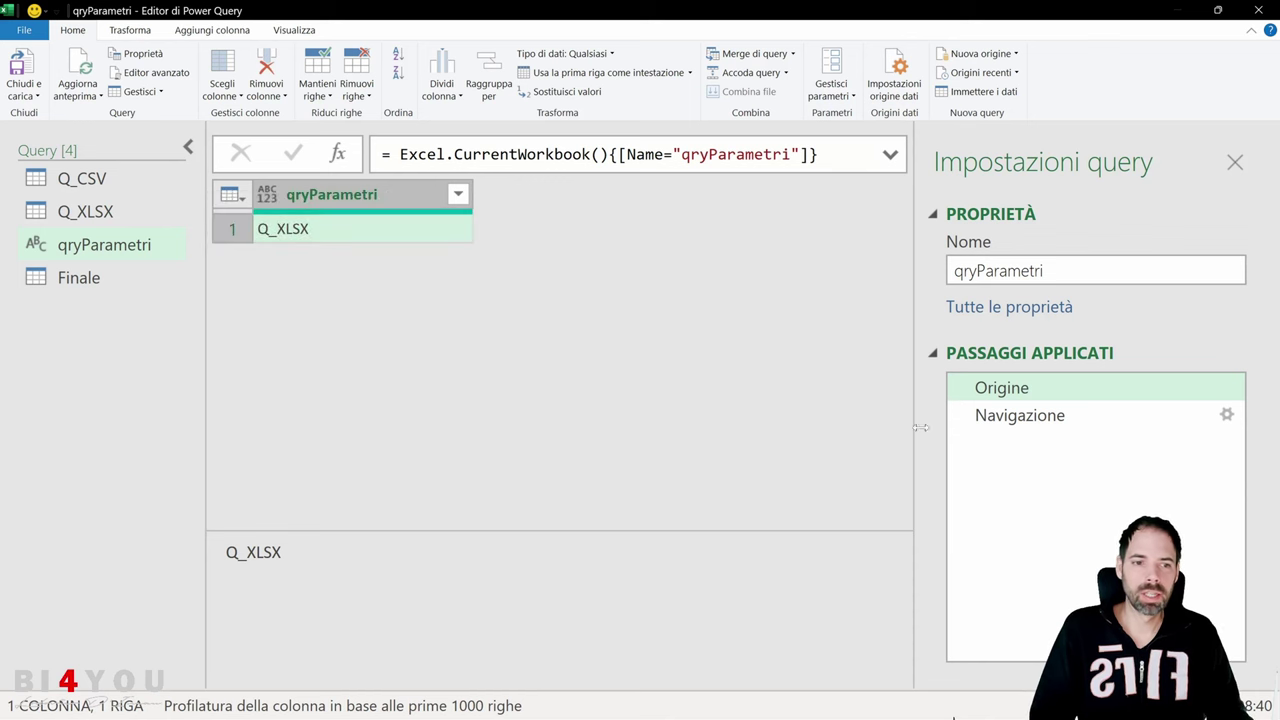
# Step: Check the Navigazione step returns the text Q_XLSX, then close and load the queries
pyautogui.click(1001, 428)
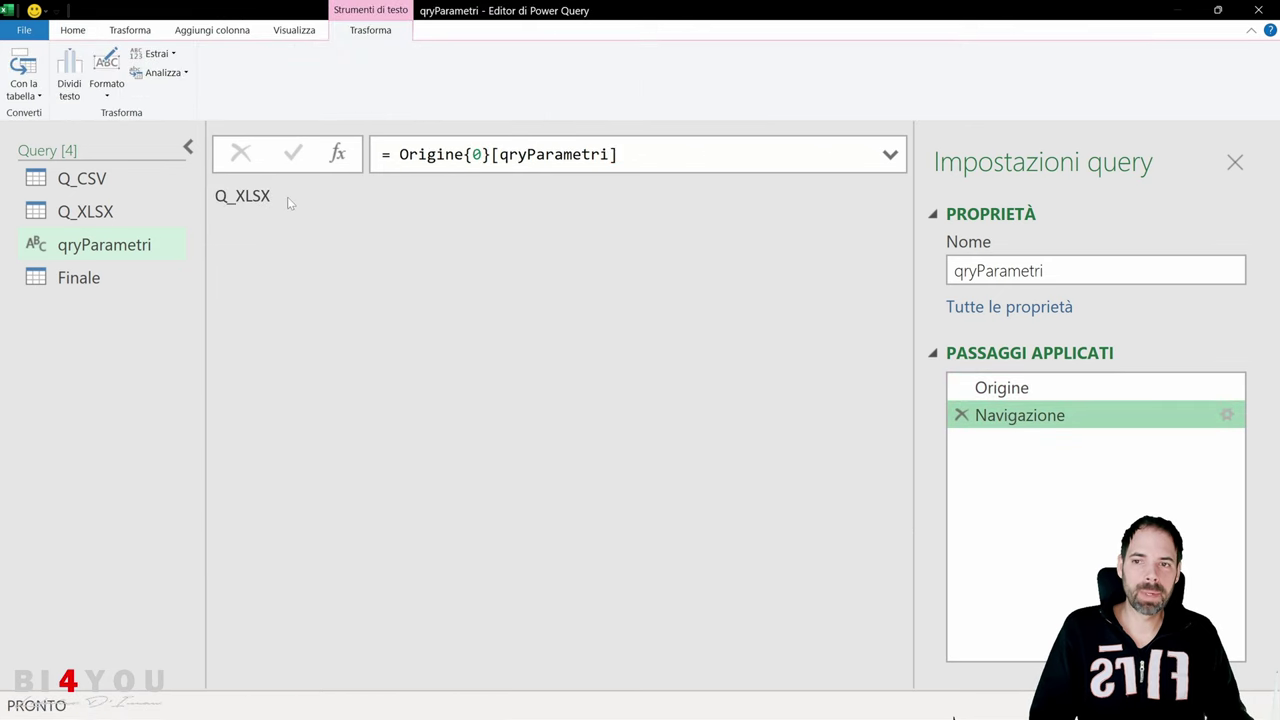
pyautogui.moveTo(288, 203); pyautogui.dragTo(212, 198)
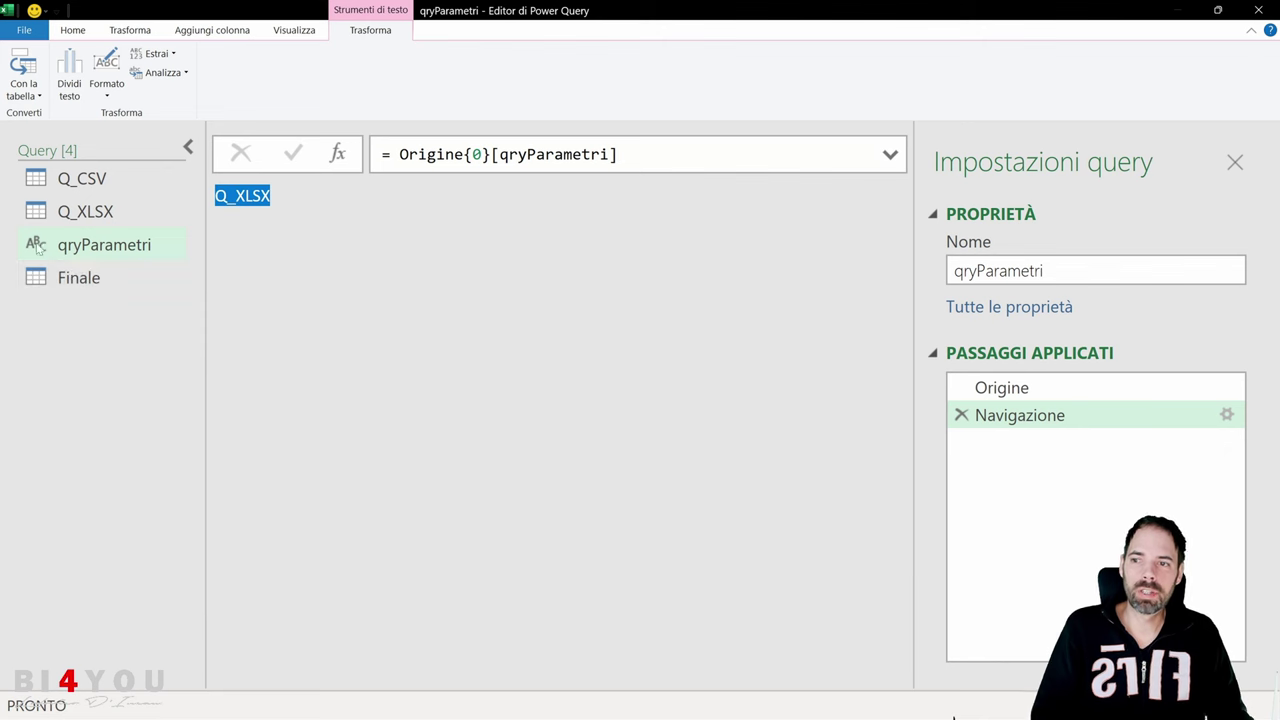
pyautogui.click(123, 385)
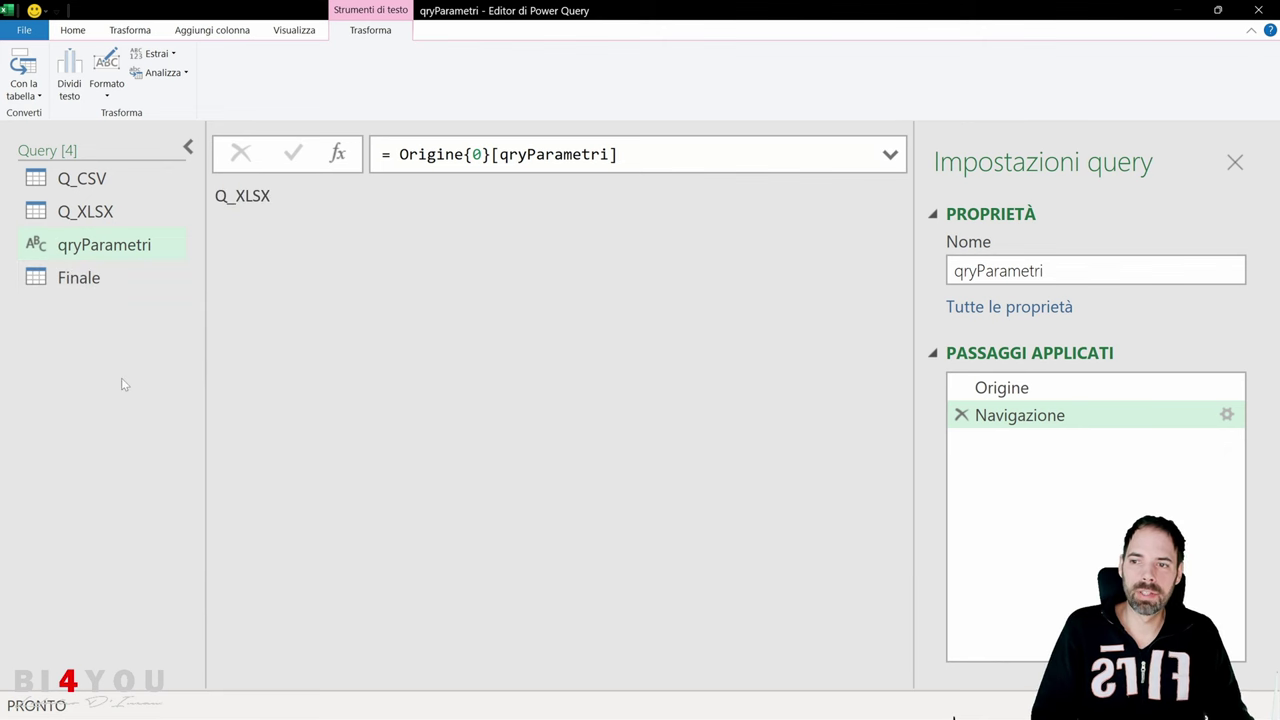
pyautogui.hotkey('ctrl', 'shift', '=')
pyautogui.hotkey('ctrl', 'shift', '=')
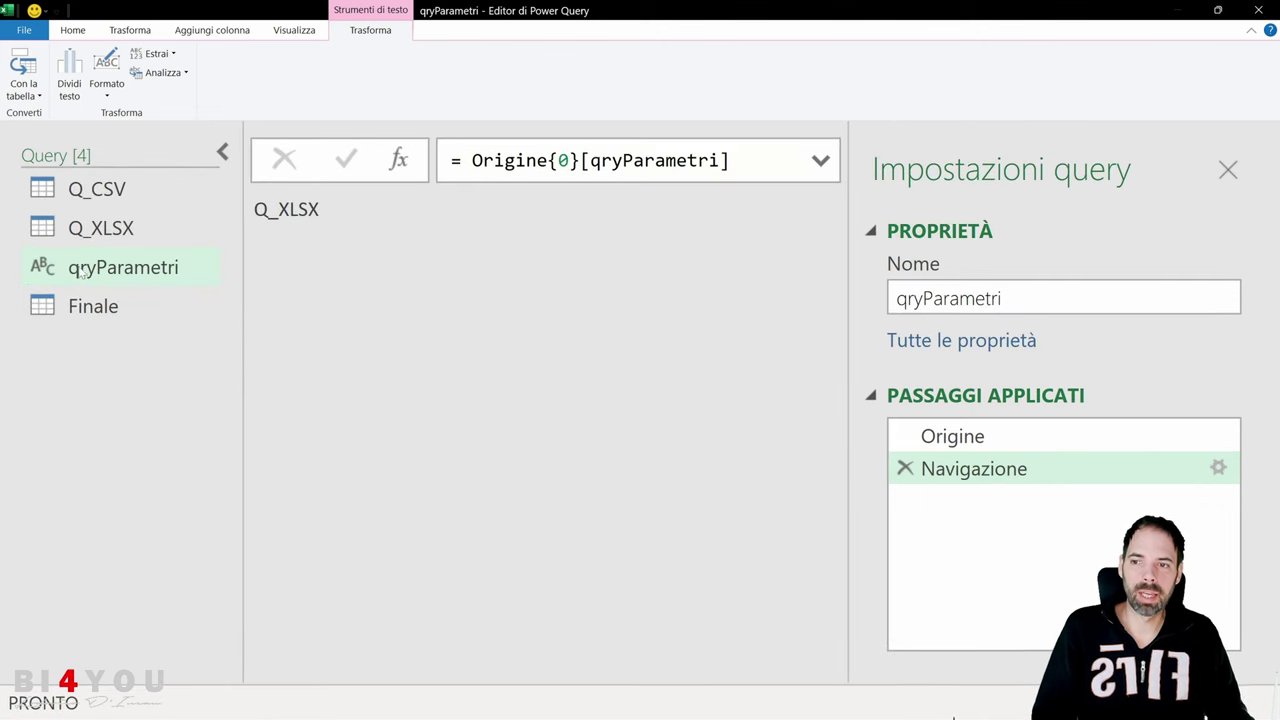
pyautogui.click(118, 270)
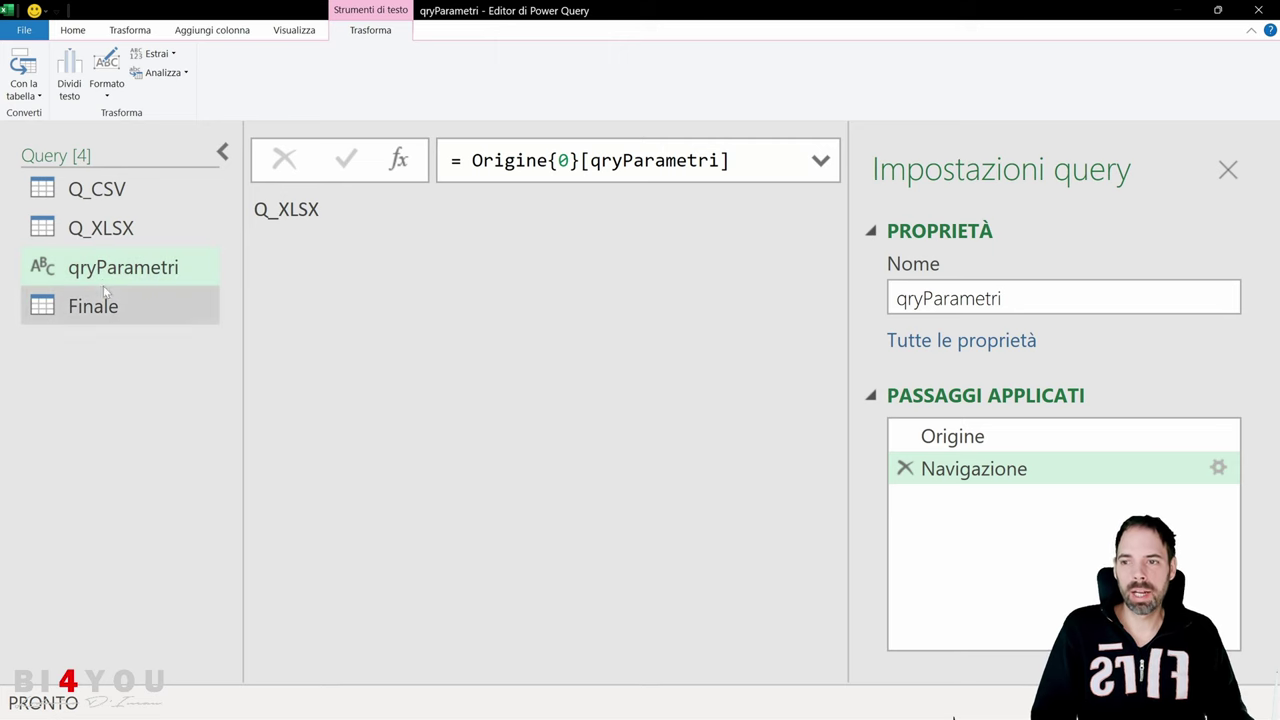
pyautogui.click(62, 36)
pyautogui.click(36, 96)
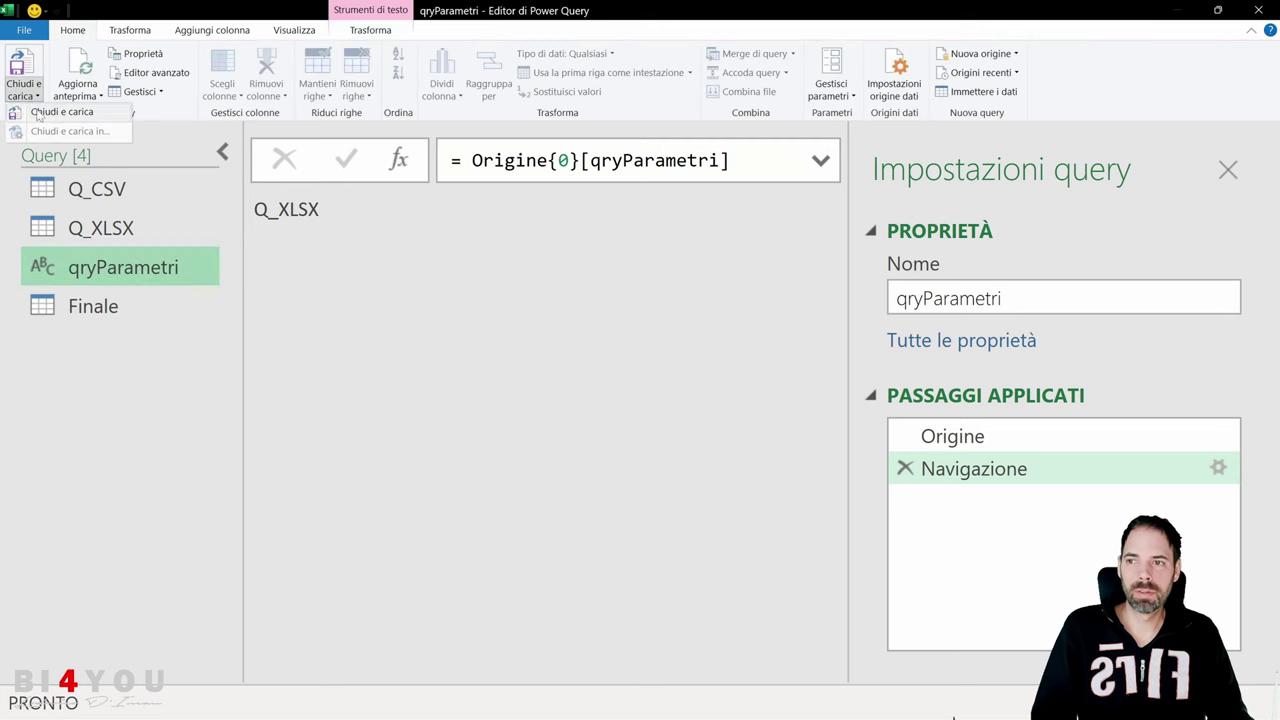
pyautogui.click(45, 112)
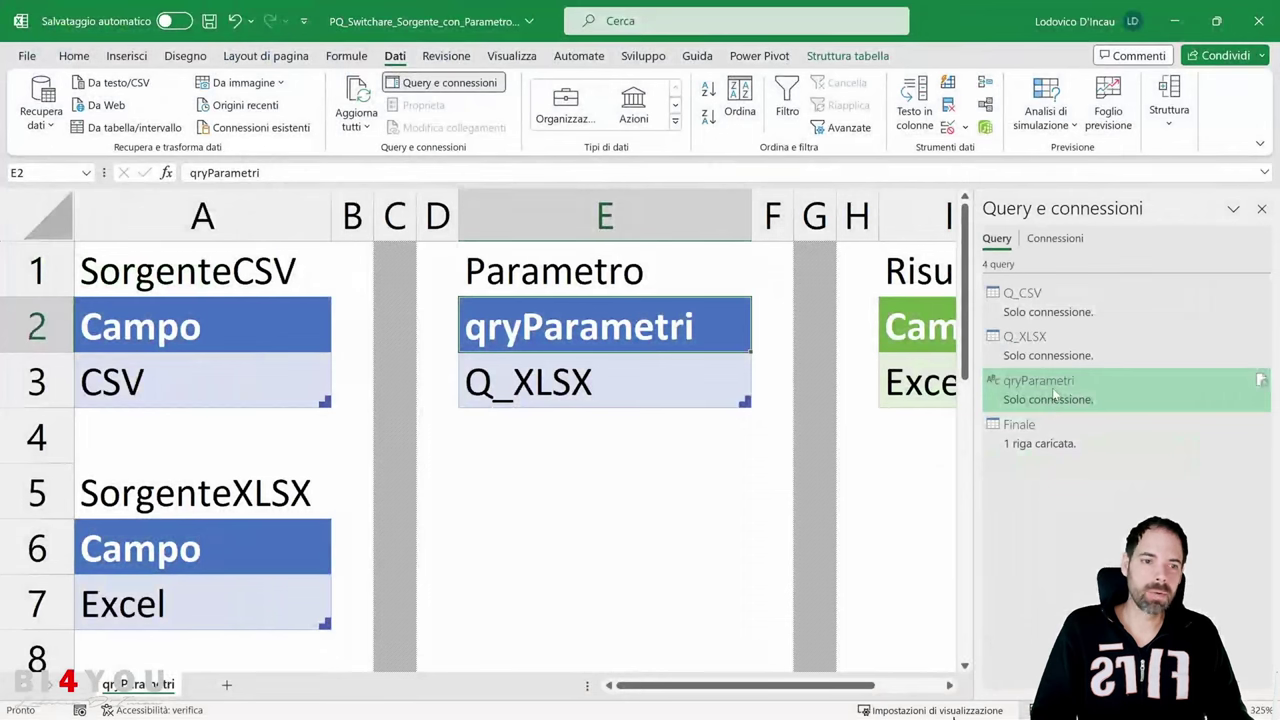
pyautogui.rightClick(1017, 381)
pyautogui.click(1045, 495)
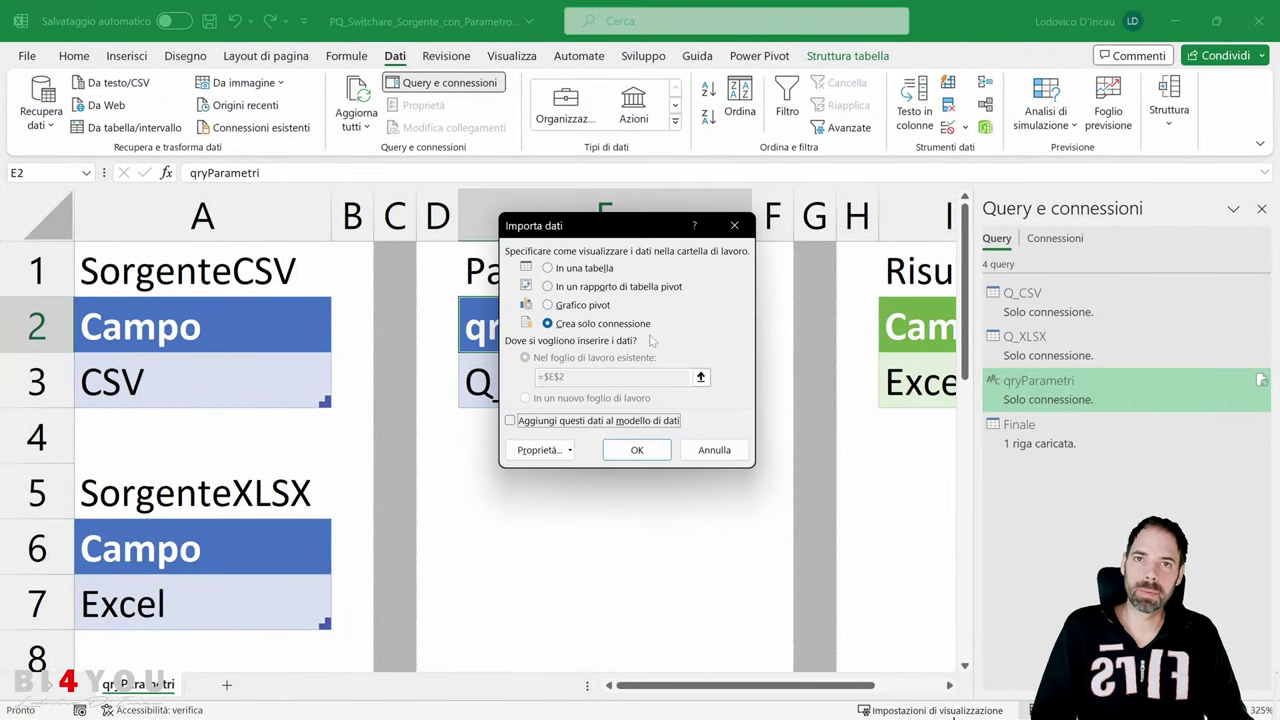
pyautogui.click(726, 452)
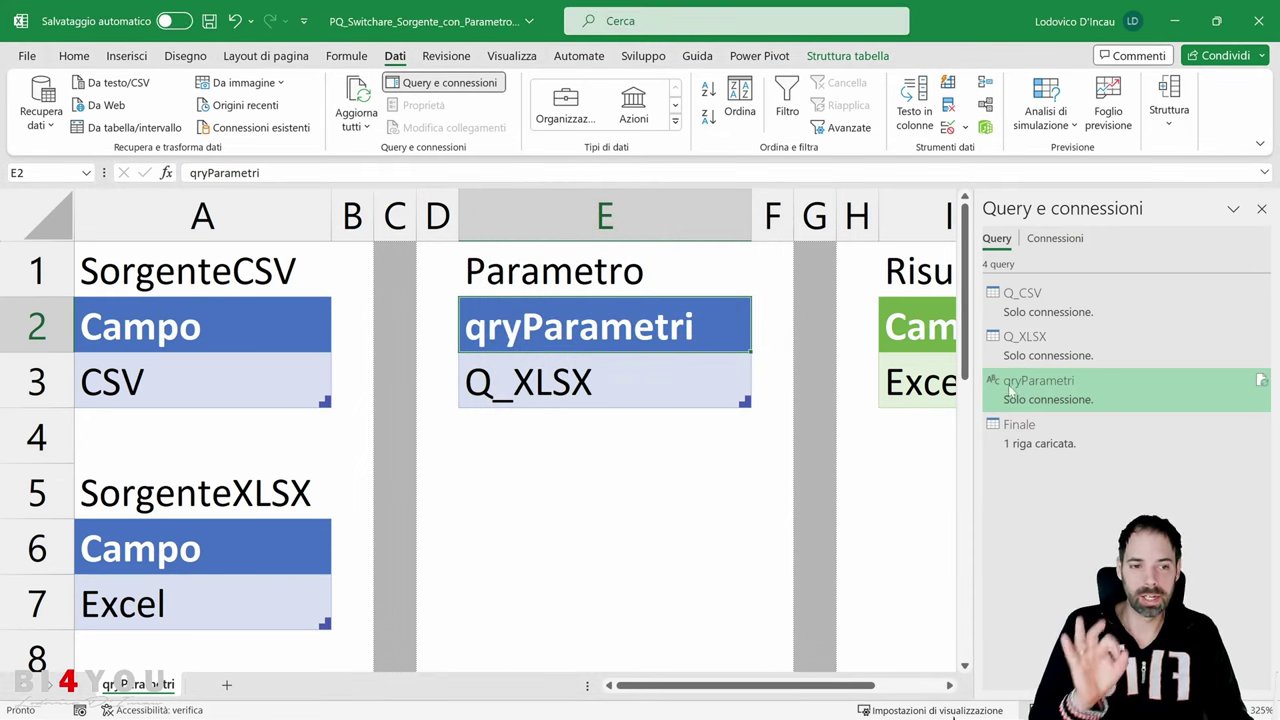
pyautogui.rightClick(1045, 394)
pyautogui.click(1085, 624)
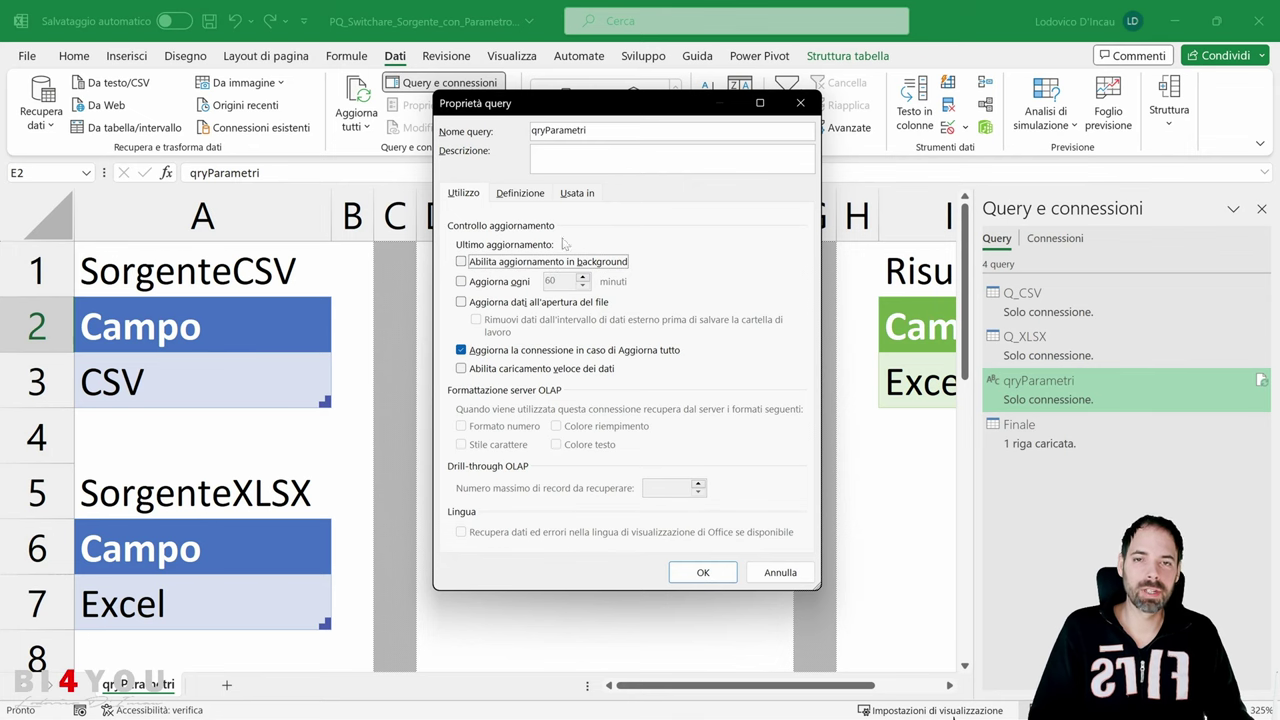
pyautogui.click(703, 572)
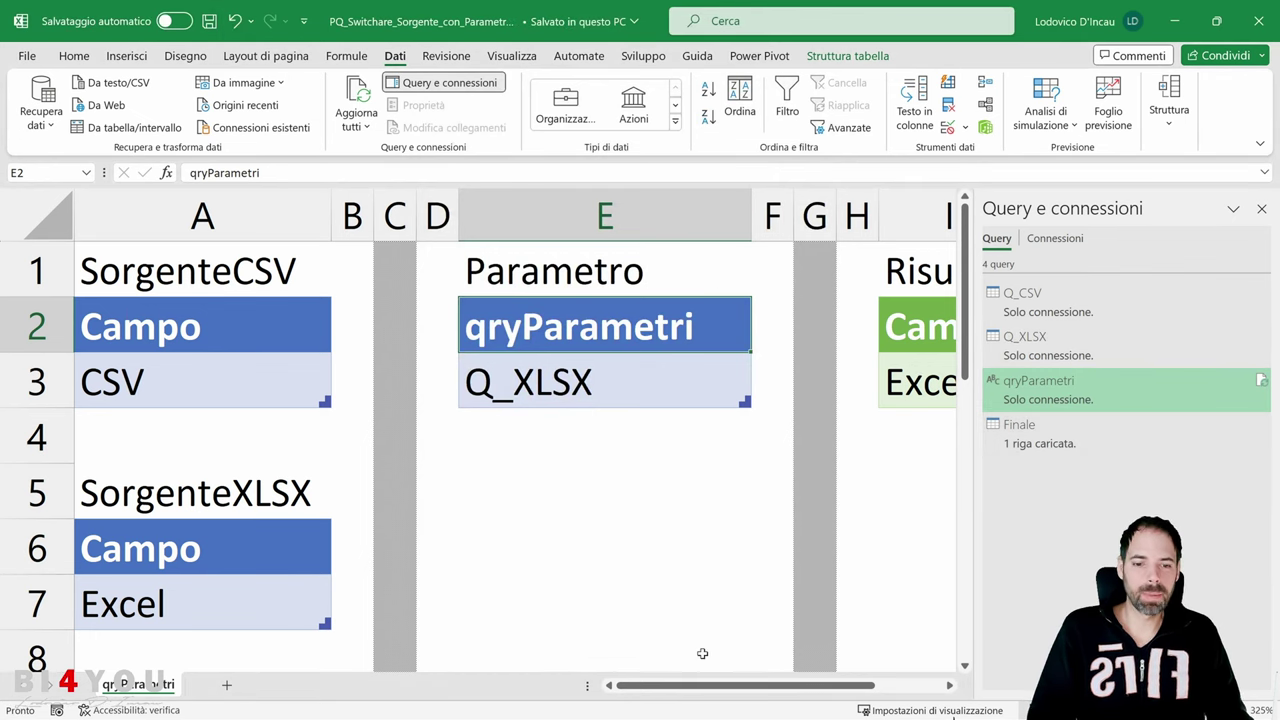
pyautogui.moveTo(700, 685); pyautogui.dragTo(667, 688)
# Step: Check the result's Campo header, reveal the Risultato column, and open the Recupera dati list
pyautogui.click(781, 333)
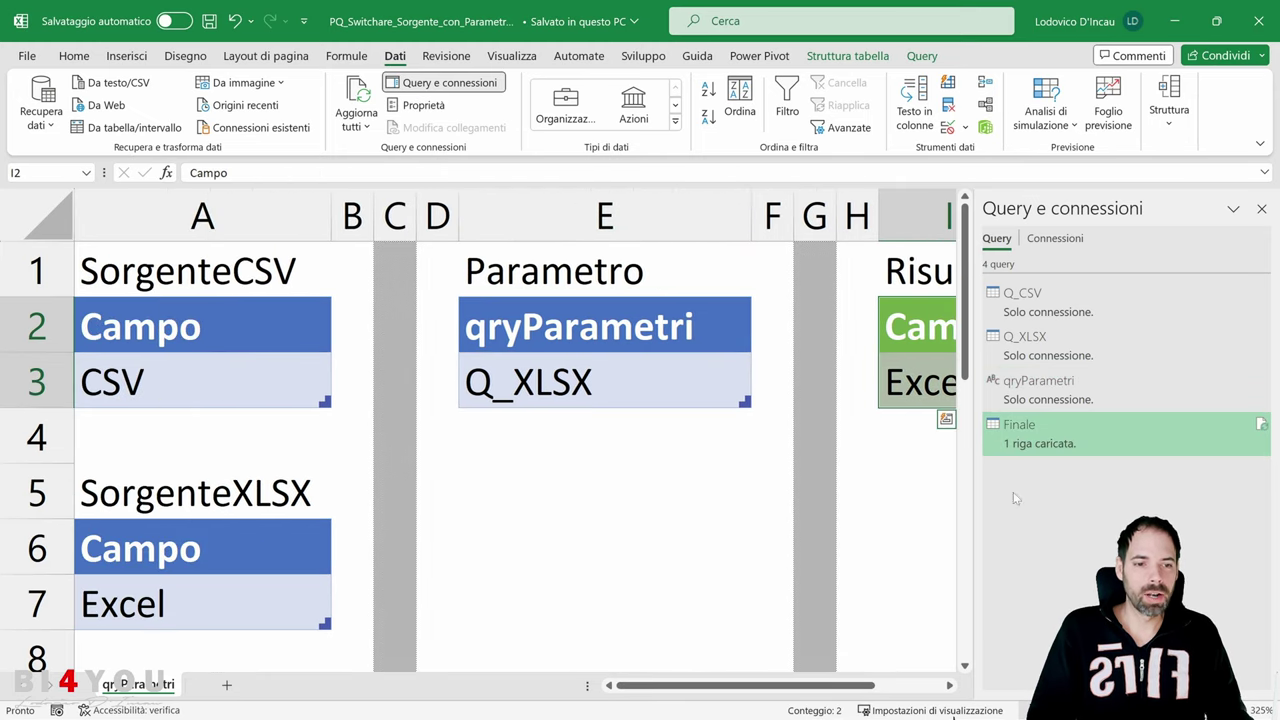
pyautogui.moveTo(975, 492); pyautogui.dragTo(1072, 492)
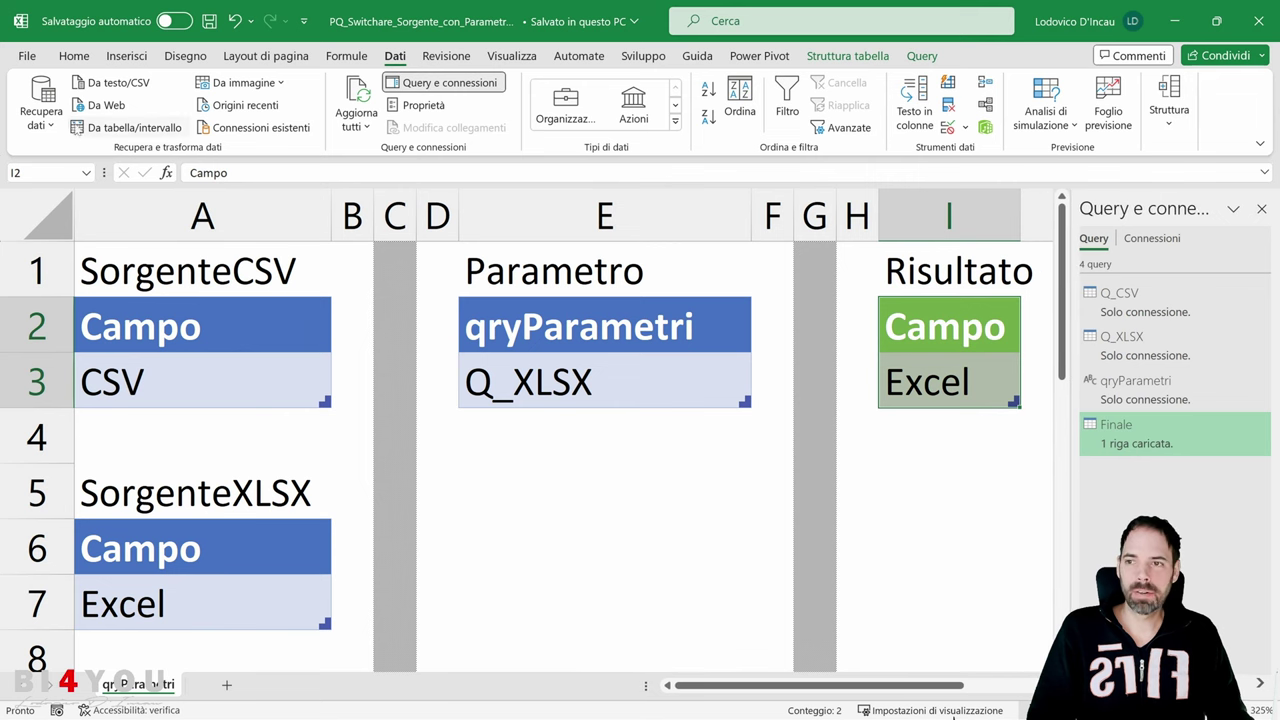
pyautogui.click(41, 105)
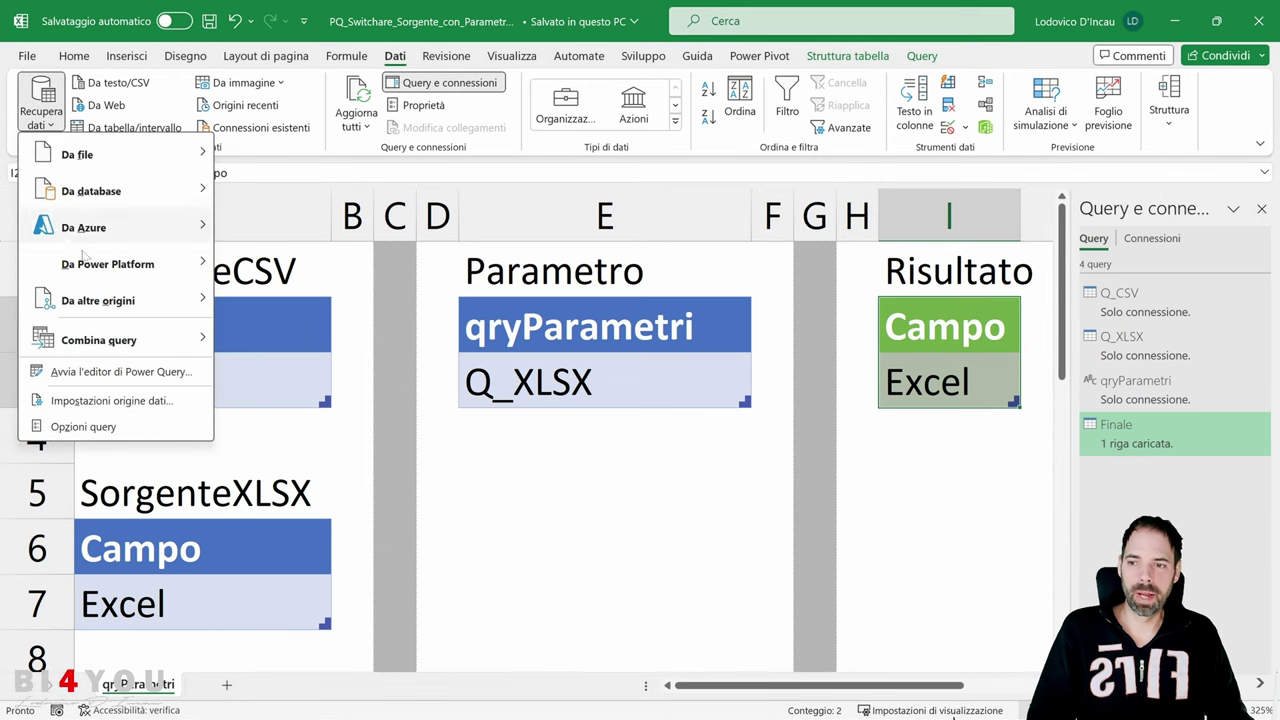
pyautogui.moveTo(130, 300)
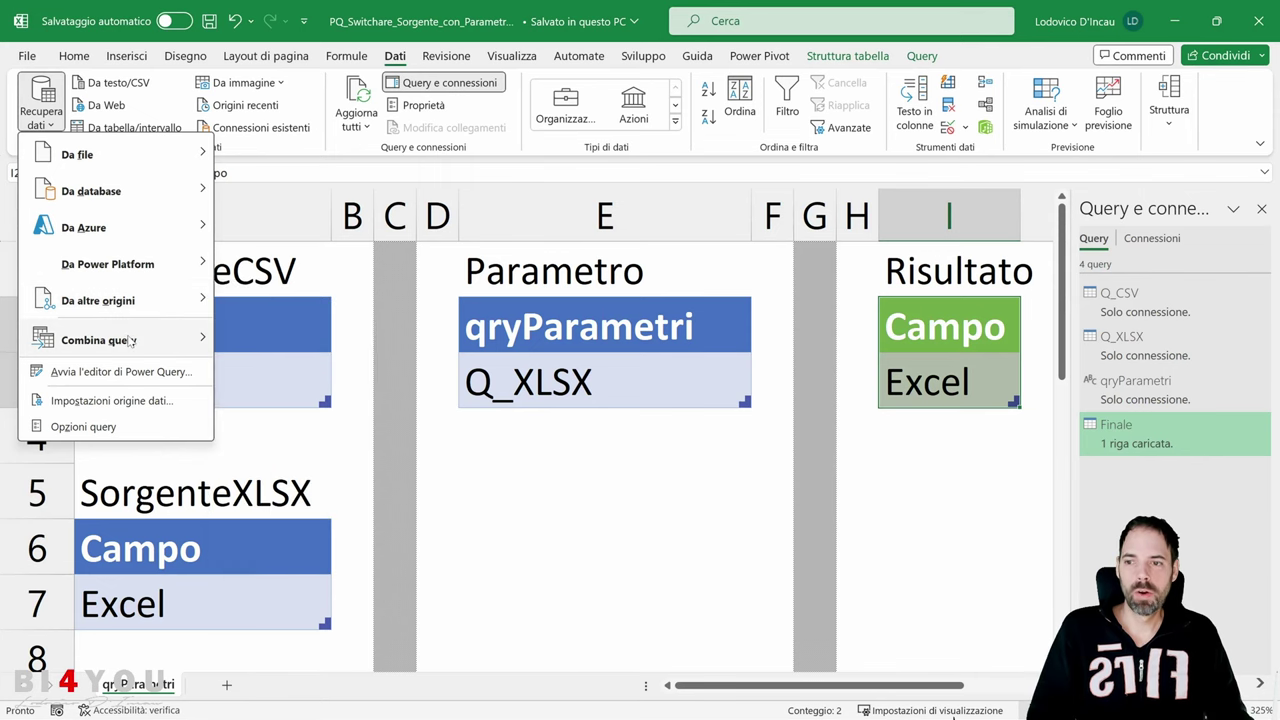
# Step: Launch the Power Query Editor and add a blank query from Altre origini
pyautogui.moveTo(131, 343)
pyautogui.click(115, 371)
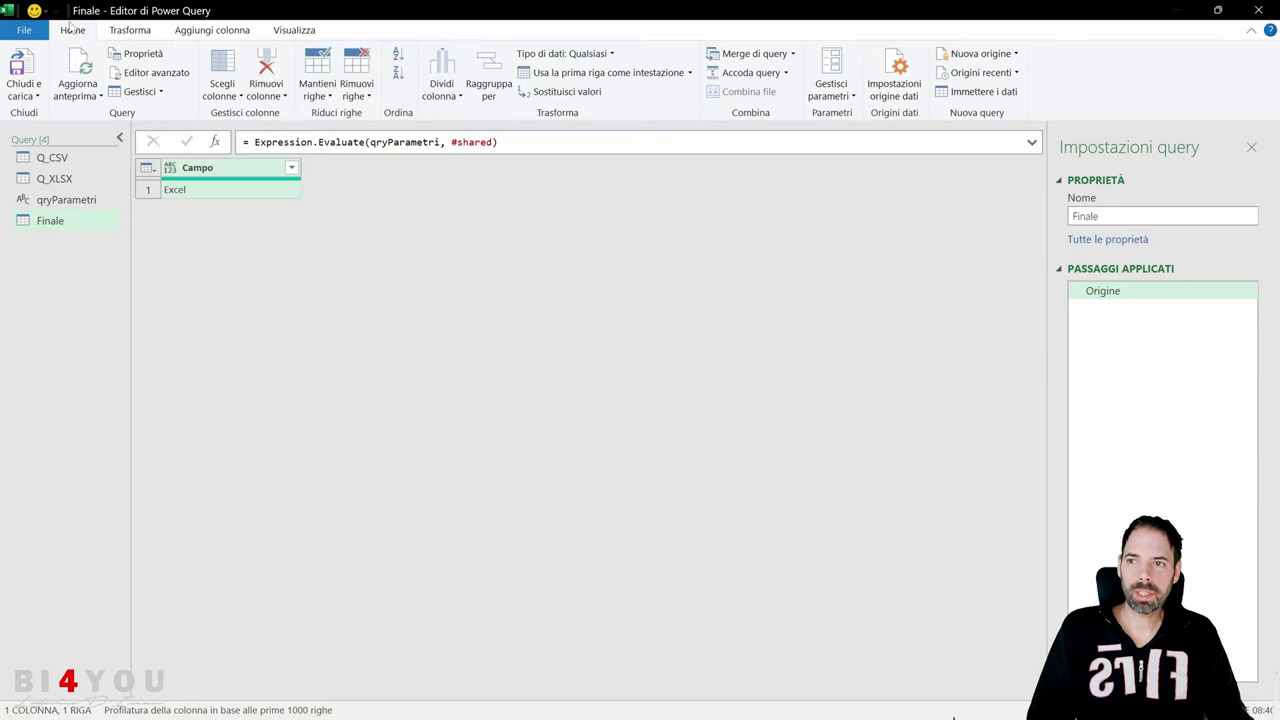
pyautogui.click(984, 55)
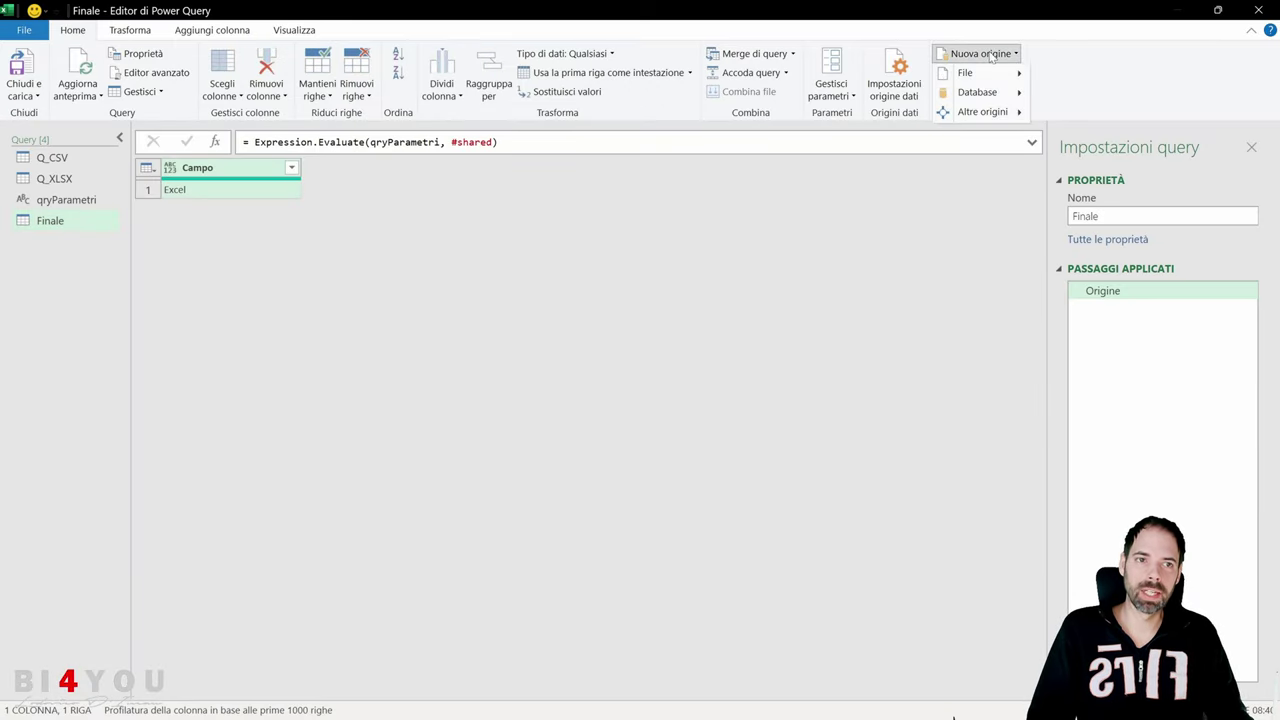
pyautogui.moveTo(991, 117)
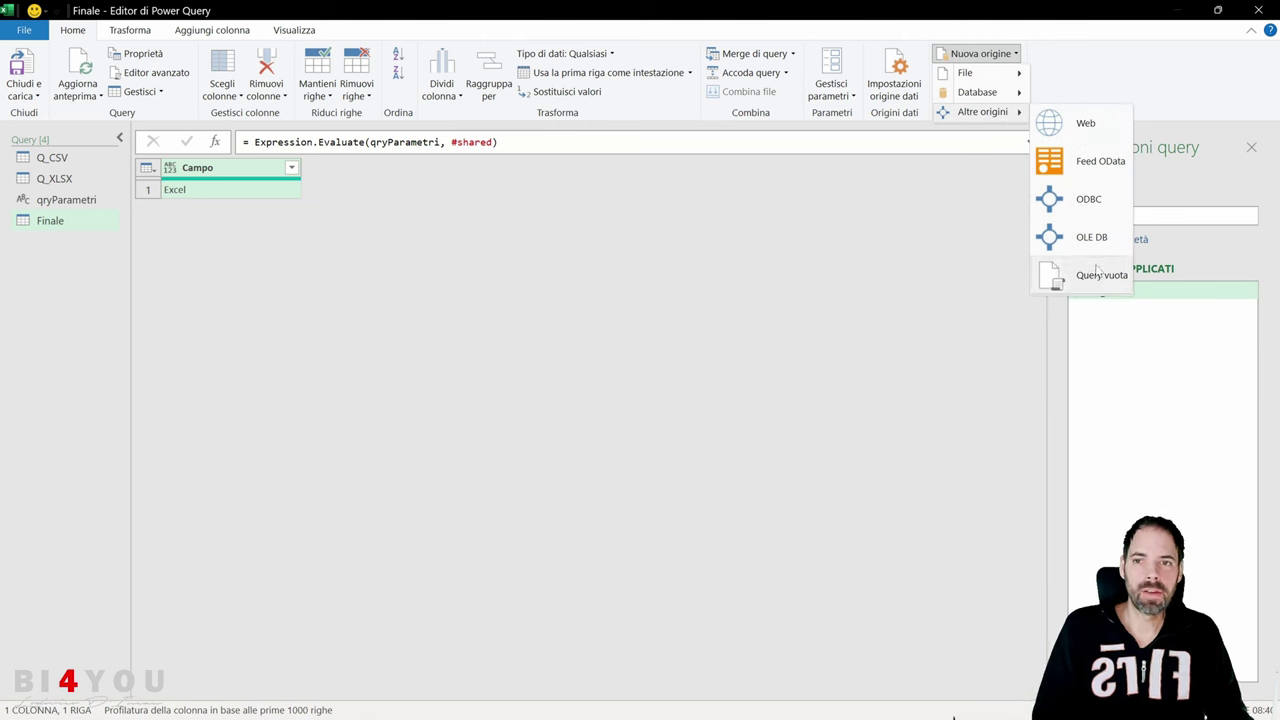
pyautogui.click(1097, 272)
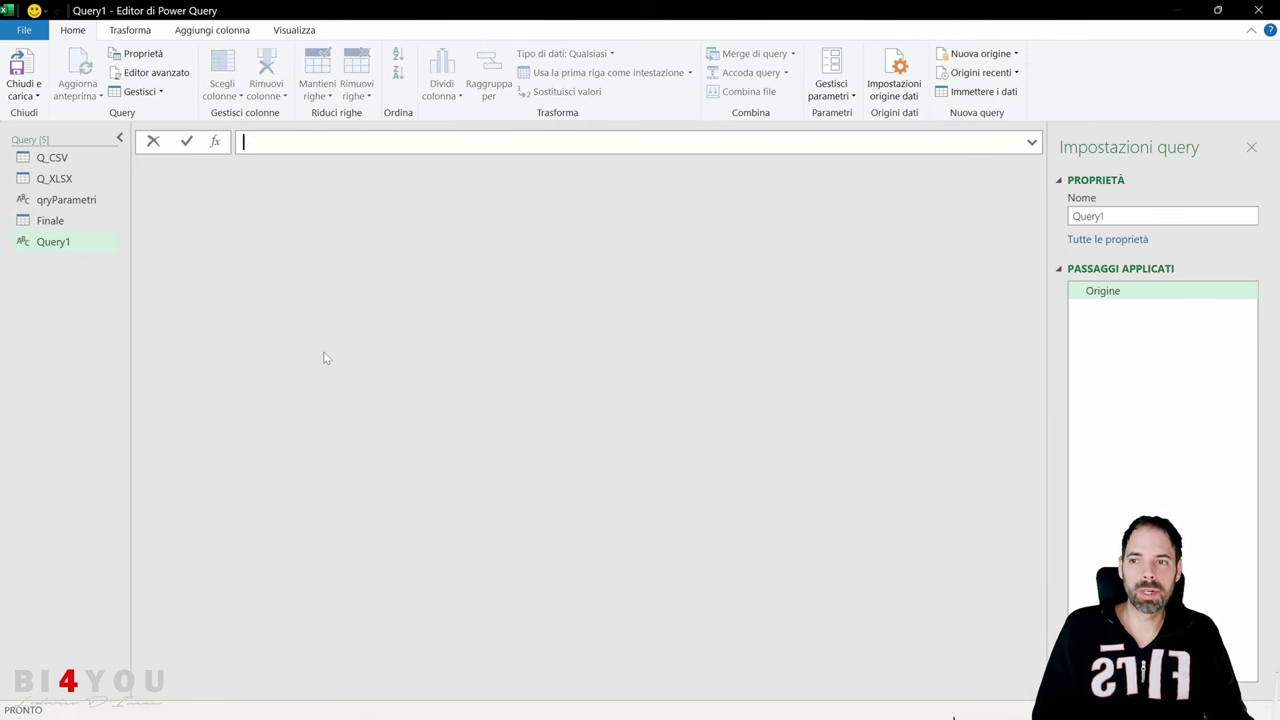
# Step: Delete the new empty Query1 and confirm
pyautogui.rightClick(63, 252)
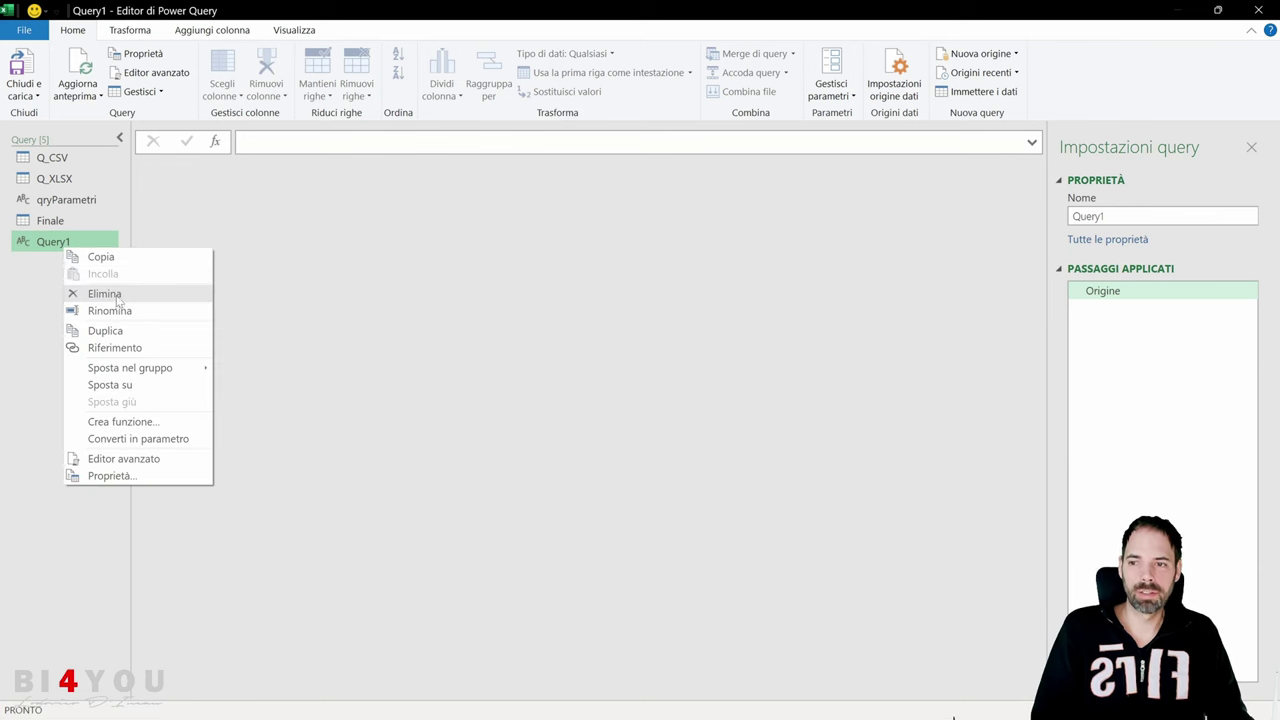
pyautogui.click(100, 290)
pyautogui.click(712, 396)
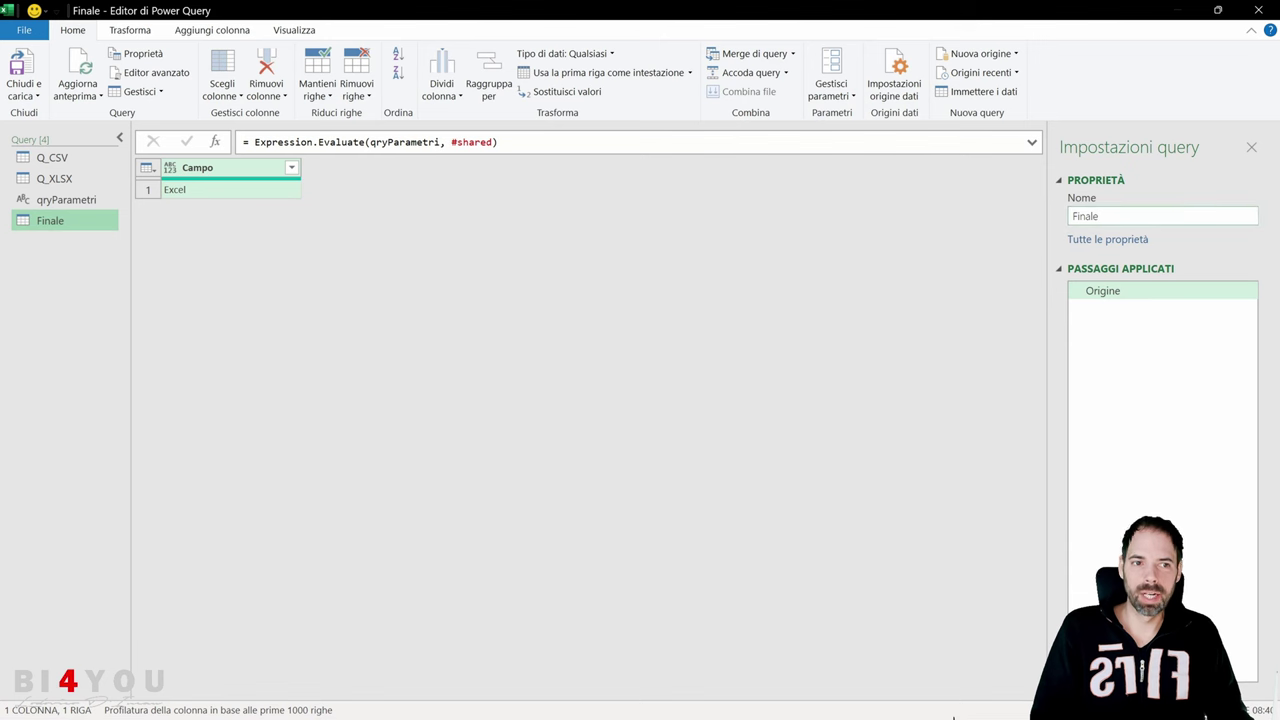
# Step: Zoom in, narrow the settings pane, and examine the Finale formula's Expression.Evaluate and qryParametri parts
pyautogui.hotkey('ctrl', '+')
pyautogui.hotkey('ctrl', '+')
pyautogui.hotkey('ctrl', '+')
pyautogui.hotkey('ctrl', '+')
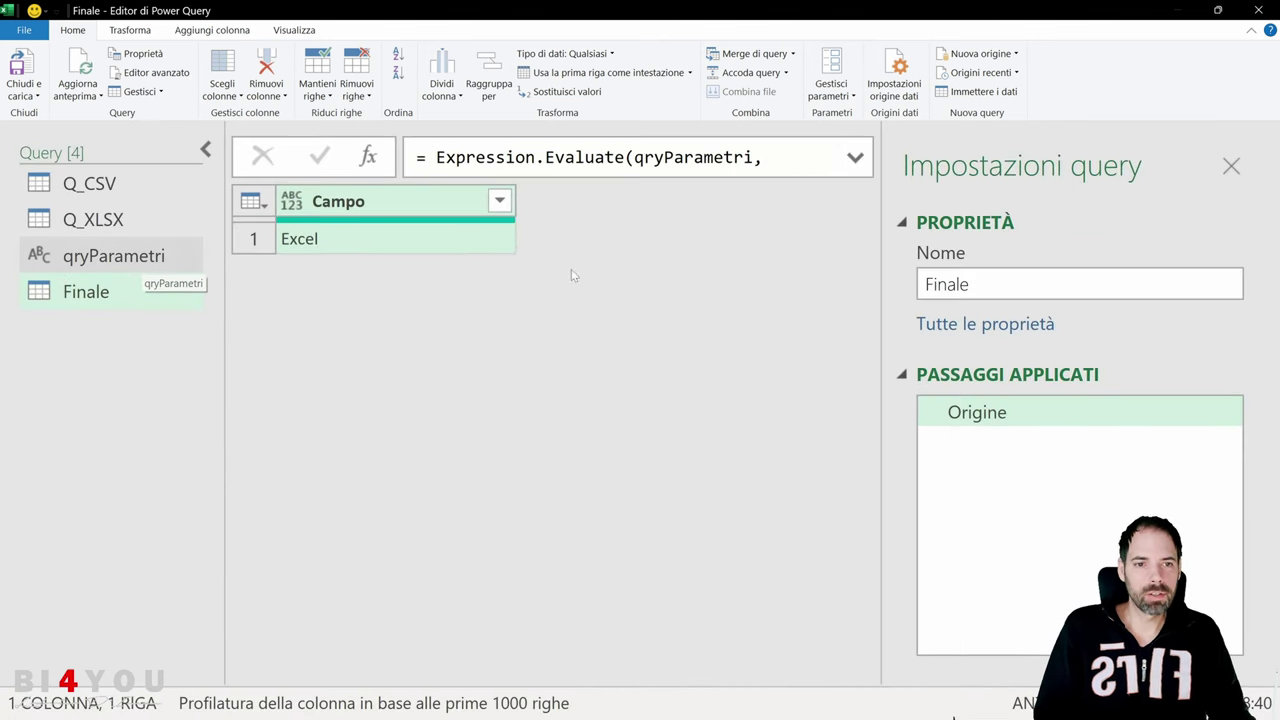
pyautogui.moveTo(883, 314); pyautogui.dragTo(991, 325)
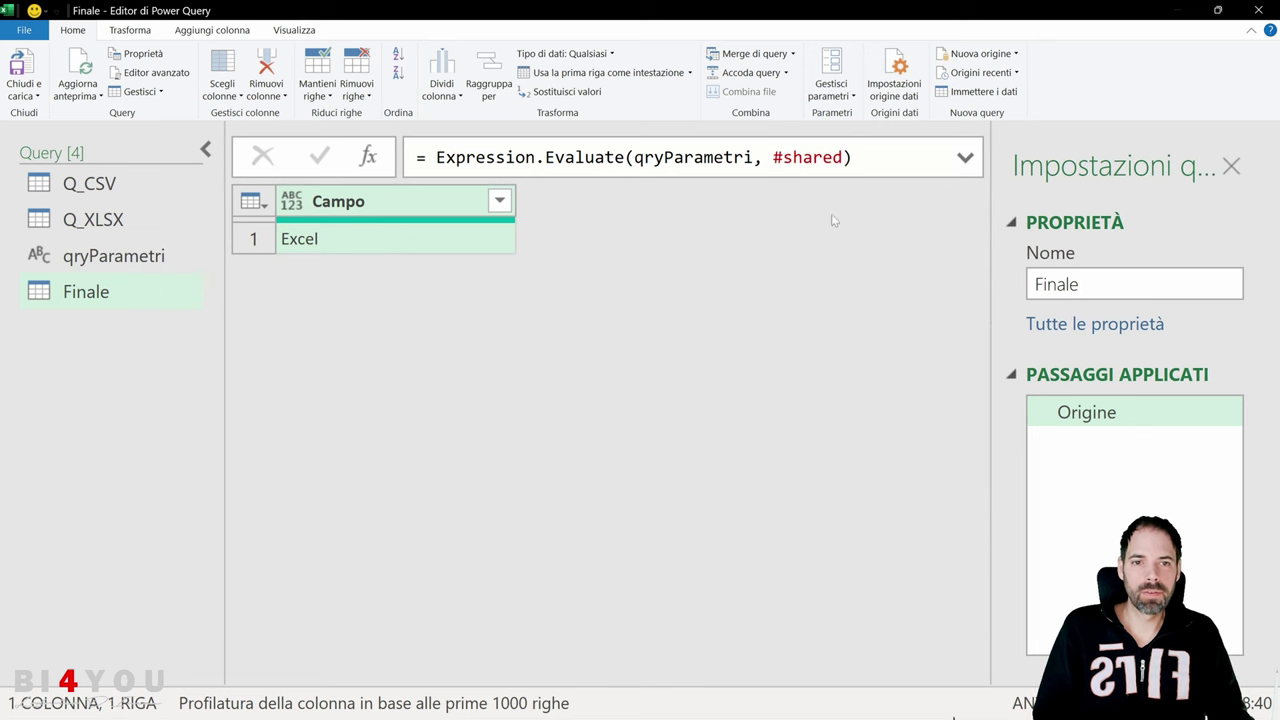
pyautogui.click(466, 157)
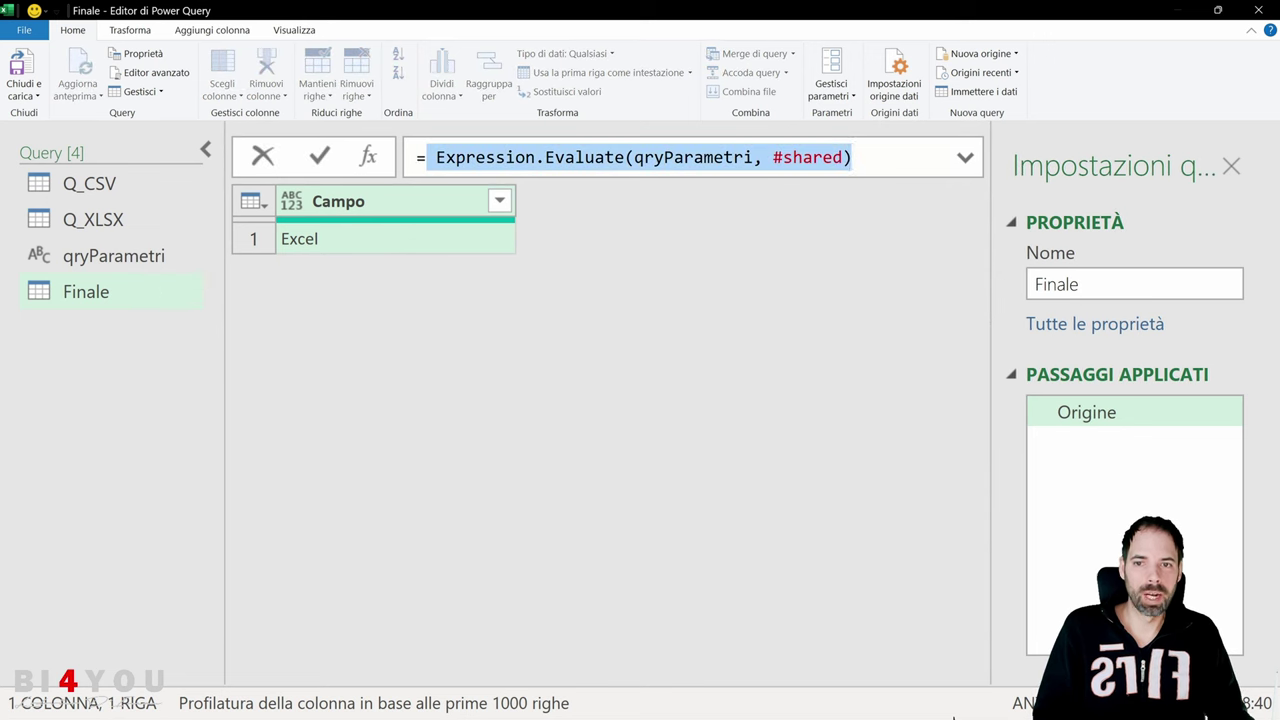
pyautogui.click(466, 157)
pyautogui.moveTo(436, 157); pyautogui.dragTo(538, 157)
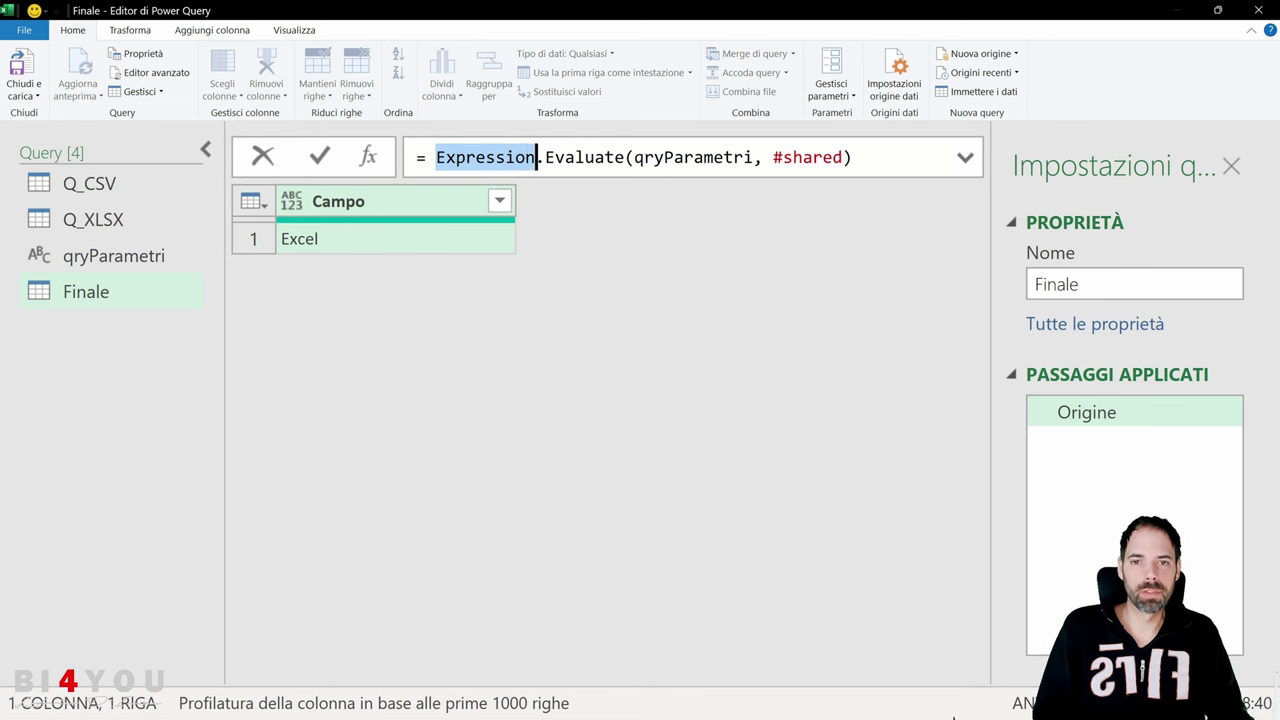
pyautogui.moveTo(625, 157); pyautogui.dragTo(436, 157)
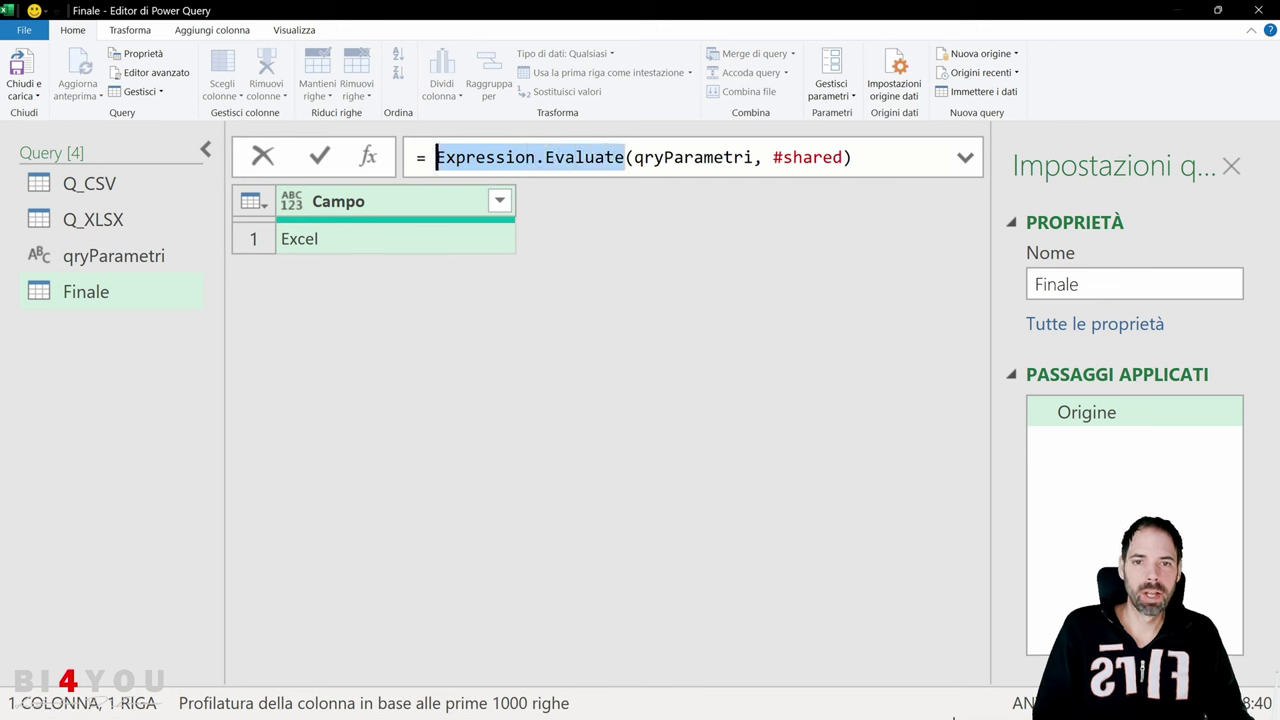
pyautogui.moveTo(634, 157); pyautogui.dragTo(756, 157)
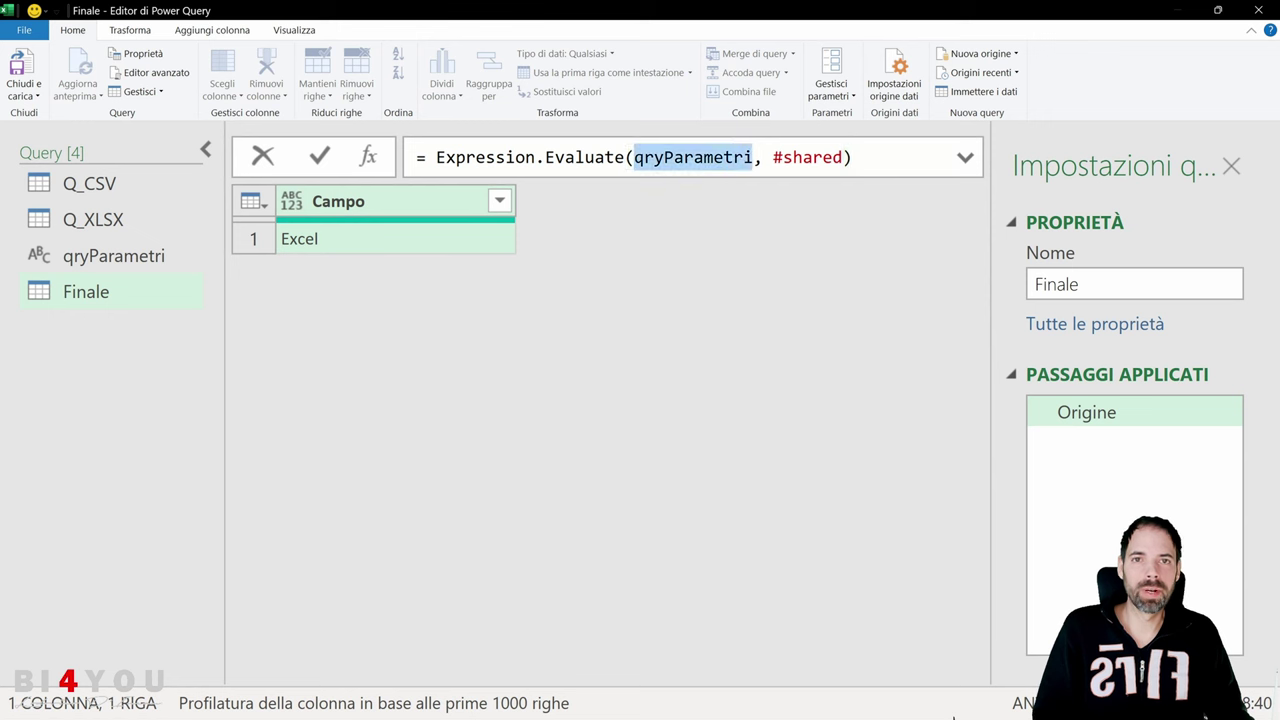
pyautogui.moveTo(755, 157)
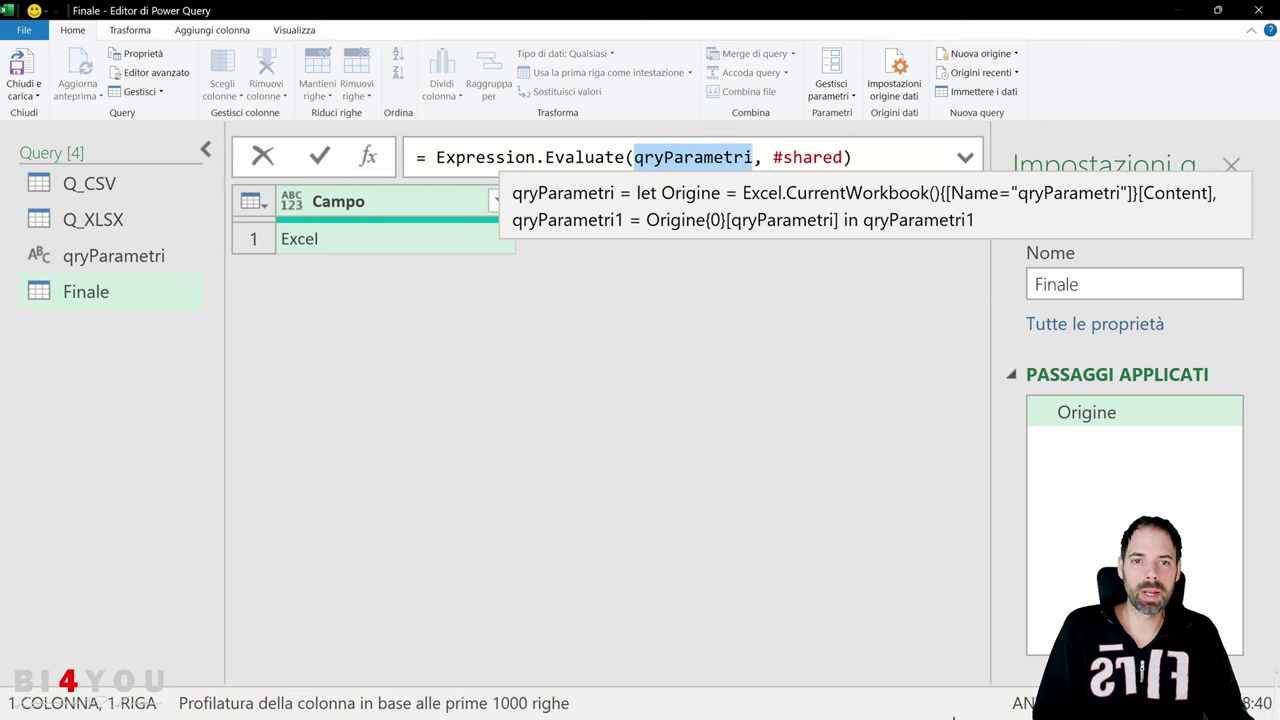
pyautogui.click(82, 282)
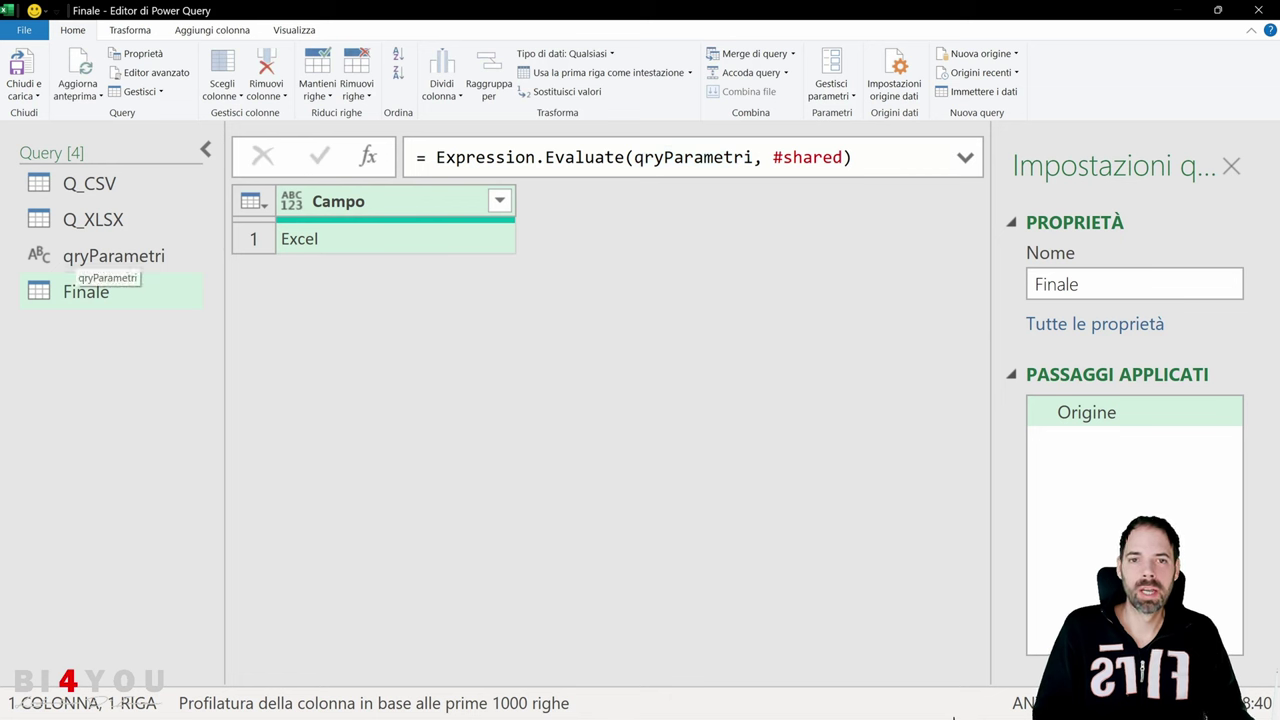
# Step: Delete the qryParametri argument from the formula and type q in its place
pyautogui.moveTo(754, 157); pyautogui.dragTo(634, 157)
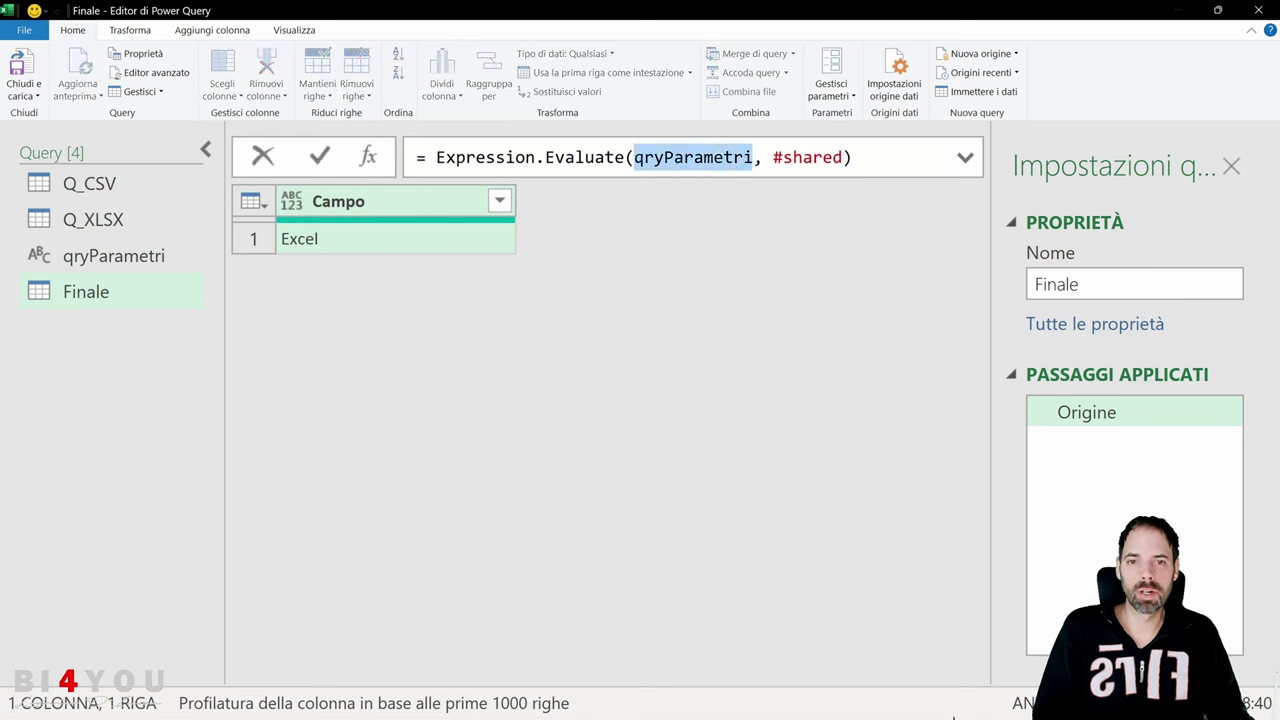
pyautogui.press('Delete')
pyautogui.write('q')
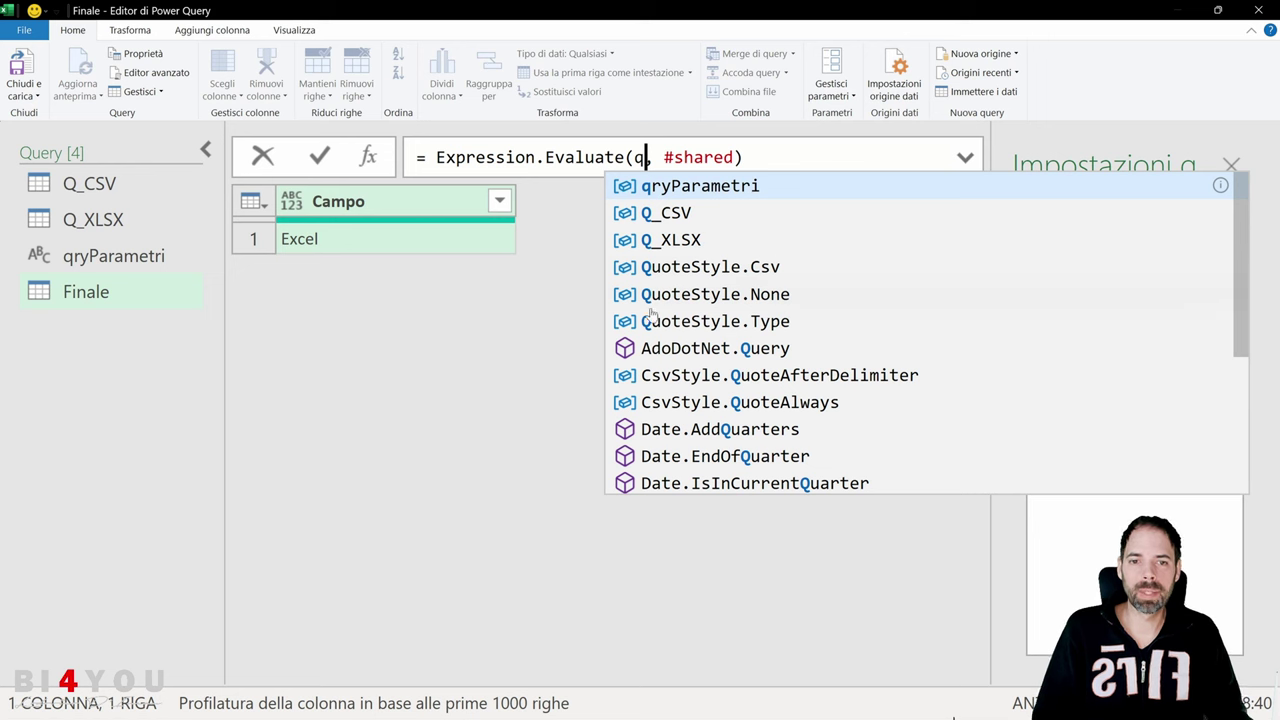
# Step: Pick qryParametri from the suggestions to restore Expression.Evaluate(qryParametri, #shared)
pyautogui.scroll(-3, 660, 330)
pyautogui.scroll(3, 675, 305)
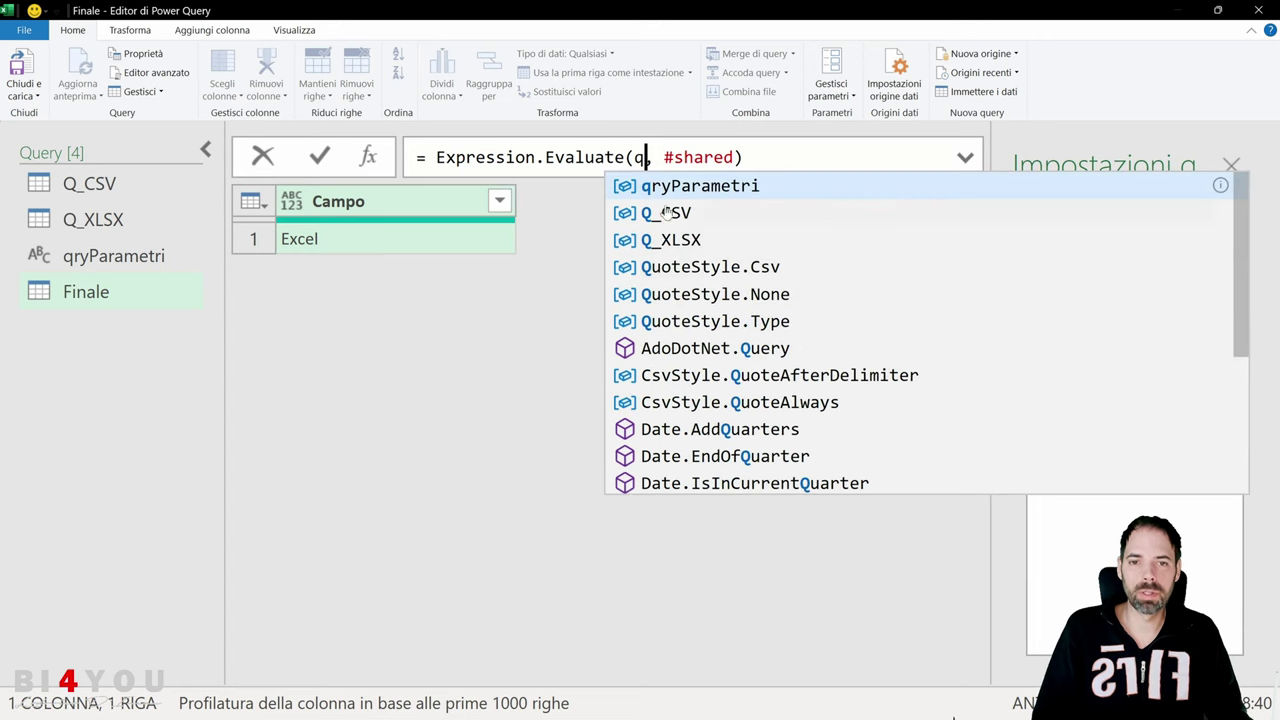
pyautogui.click(670, 186)
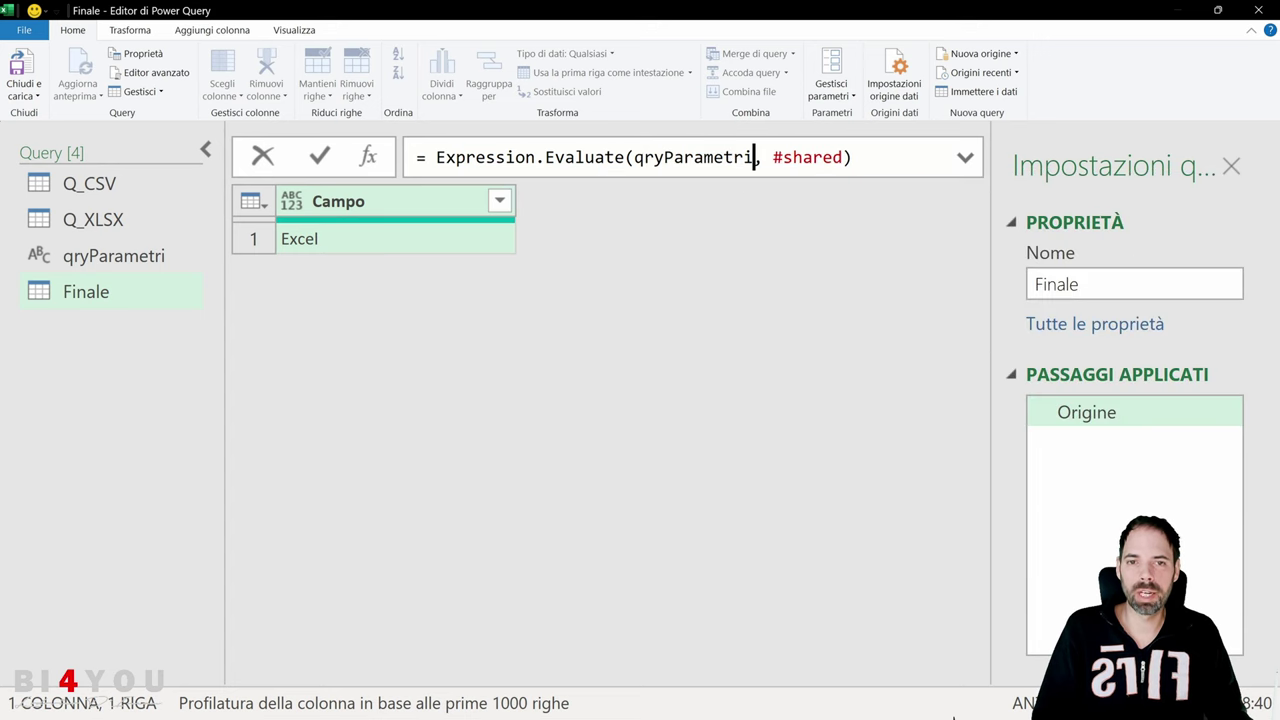
pyautogui.hotkey('shift', 'Left')
pyautogui.hotkey('shift', 'Left')
pyautogui.hotkey('shift', 'Left')
pyautogui.hotkey('shift', 'Left')
pyautogui.hotkey('shift', 'Left')
pyautogui.hotkey('shift', 'Left')
pyautogui.hotkey('shift', 'Left')
pyautogui.hotkey('shift', 'Left')
pyautogui.hotkey('shift', 'Left')
pyautogui.hotkey('shift', 'Left')
pyautogui.hotkey('shift', 'Left')
pyautogui.hotkey('shift', 'Left')
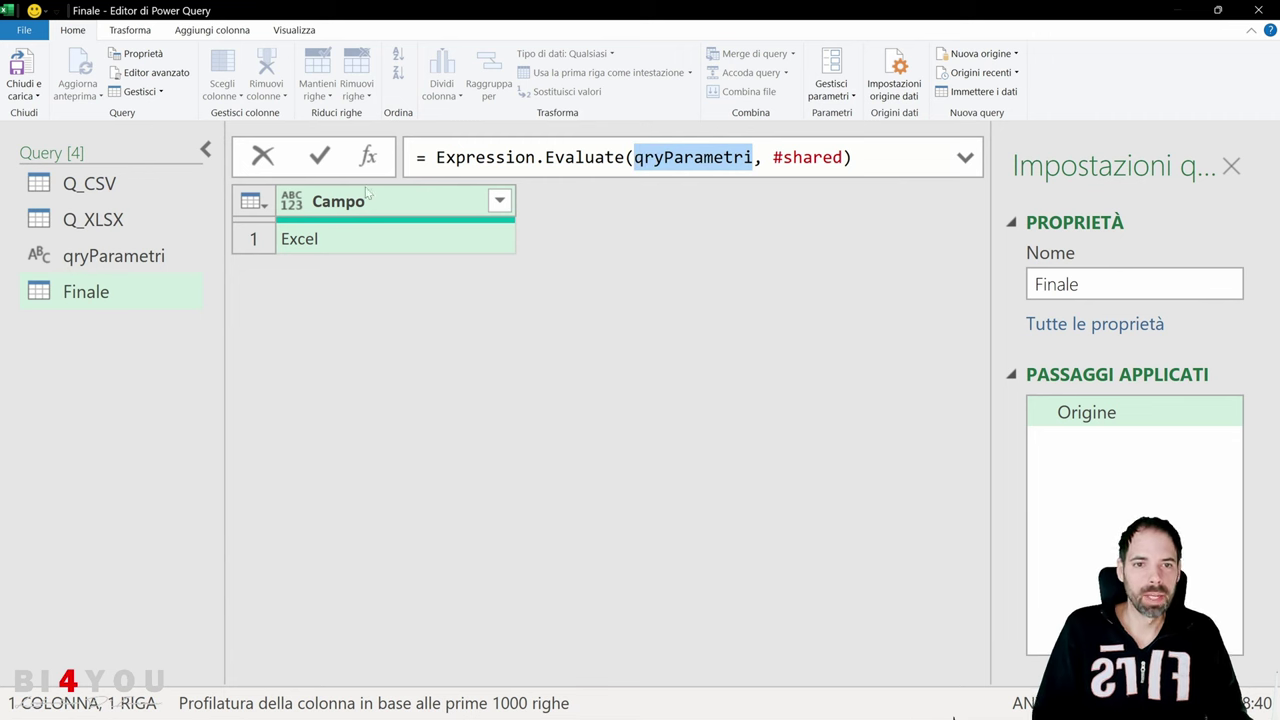
# Step: Review the Expression.Evaluate signature and the #shared argument, then leave the formula unchanged
pyautogui.moveTo(690, 157)
pyautogui.click(631, 156)
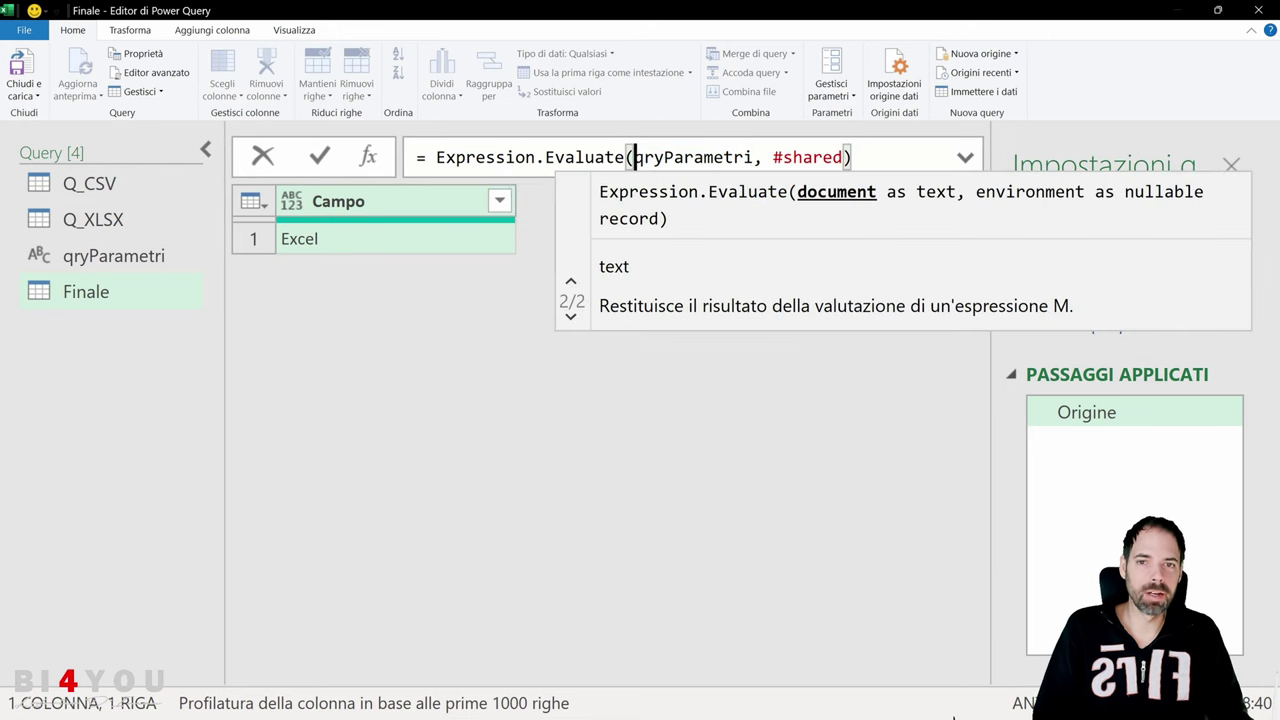
pyautogui.moveTo(630, 148)
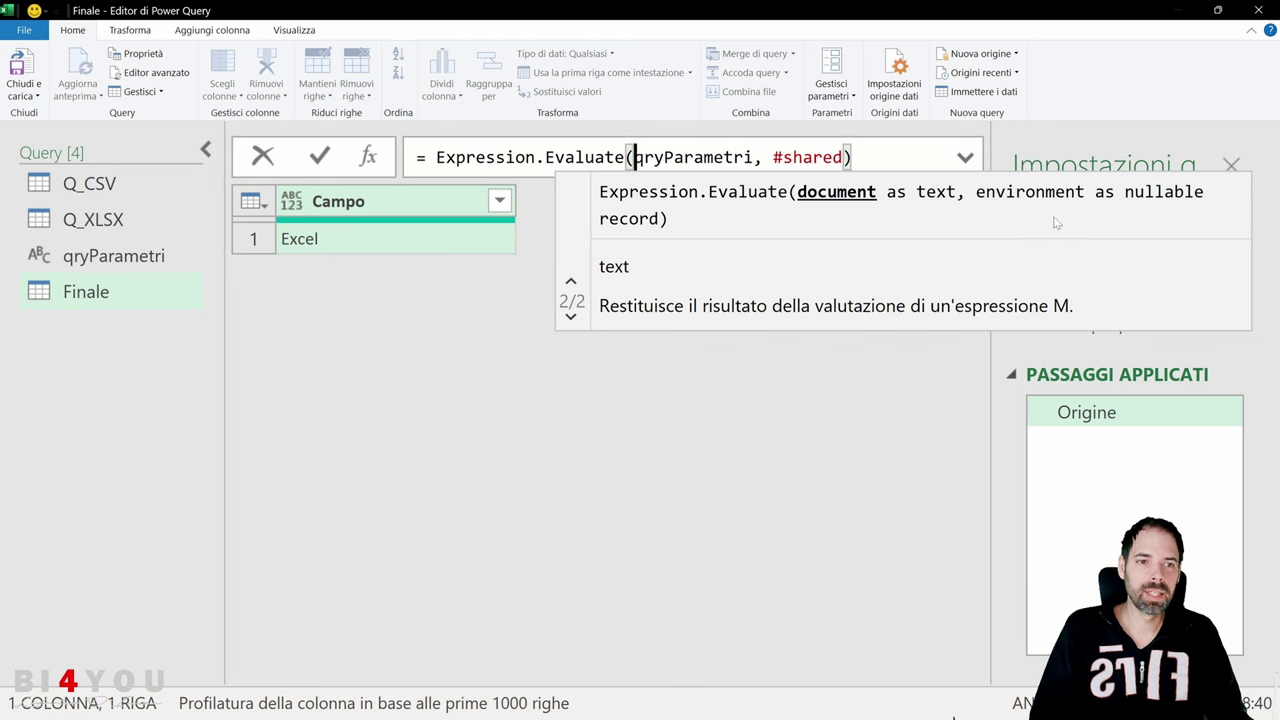
pyautogui.click(632, 157)
pyautogui.moveTo(852, 157); pyautogui.dragTo(775, 157)
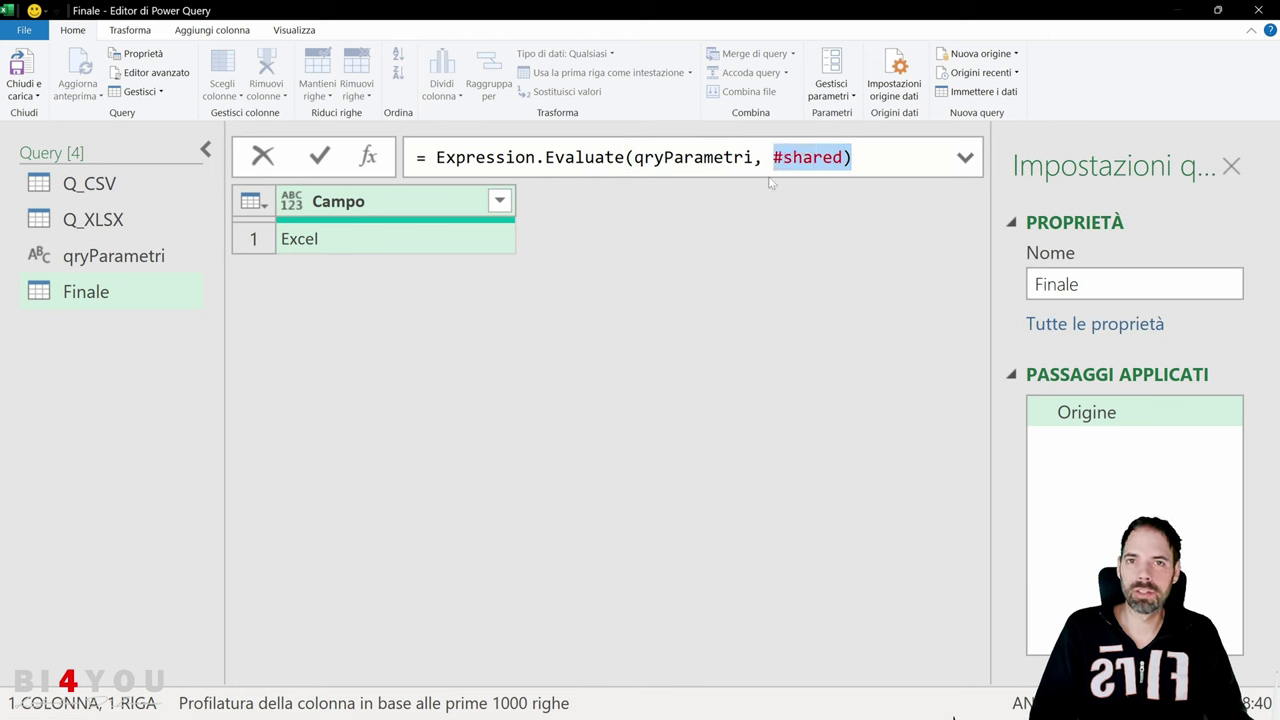
pyautogui.press('Return')
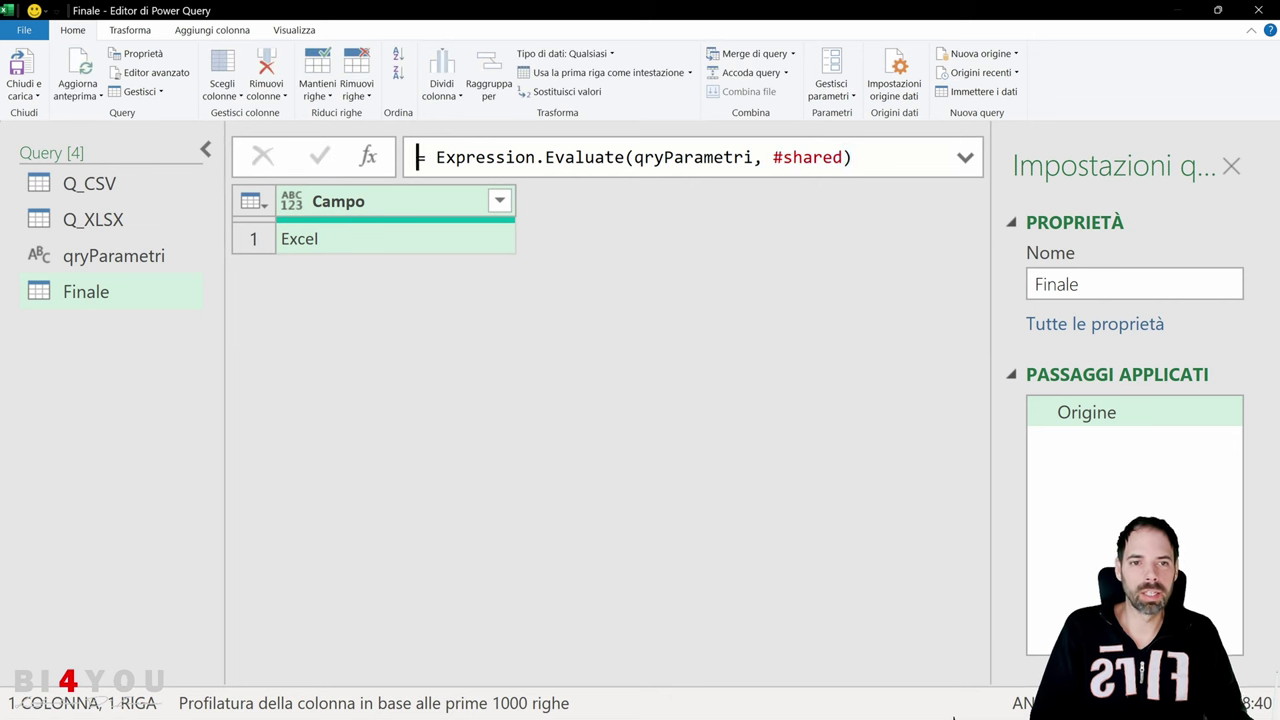
pyautogui.press('End')
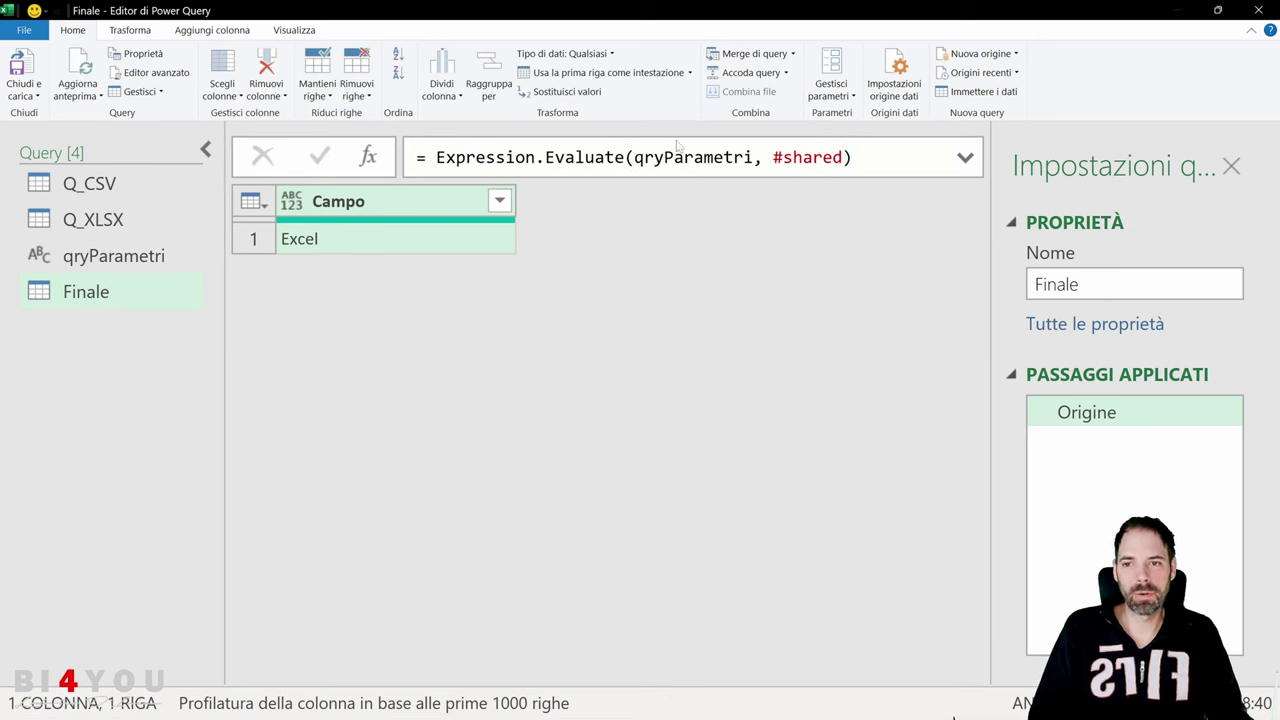
# Step: View qryParametri's Q_XLSX value, go back to Finale, and open the Nuova origine list
pyautogui.click(113, 256)
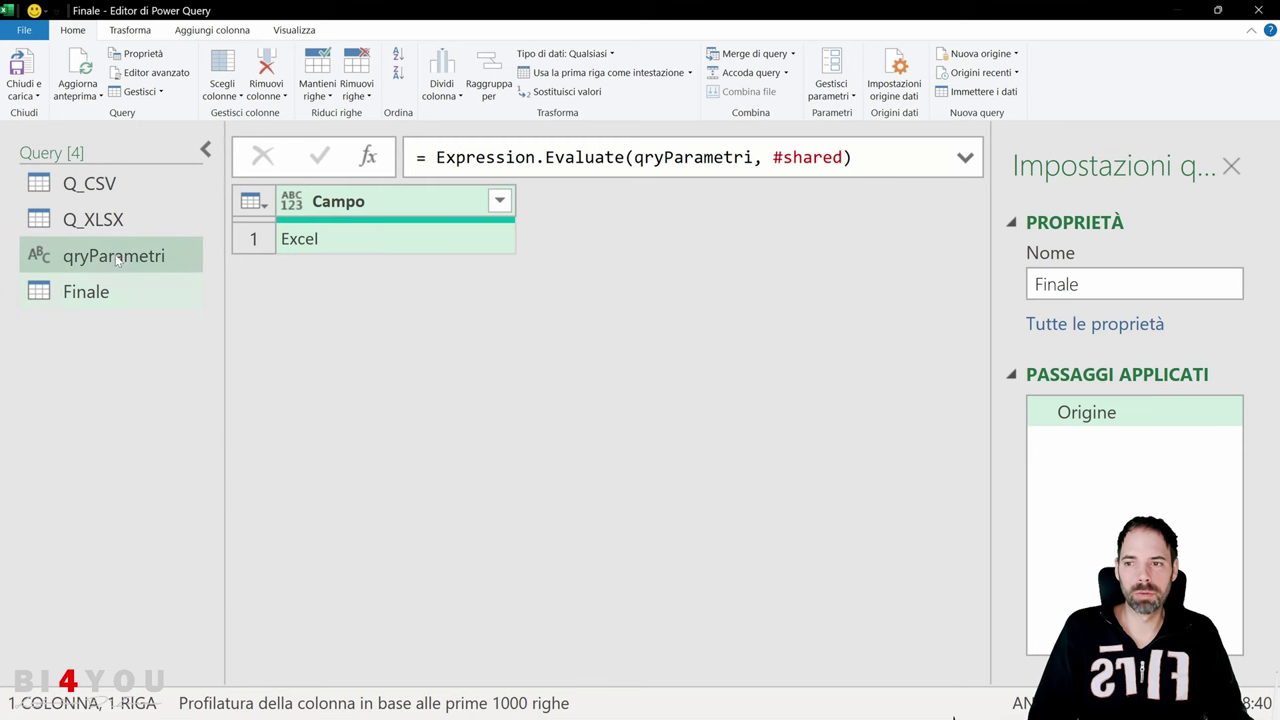
pyautogui.moveTo(298, 205); pyautogui.dragTo(236, 206)
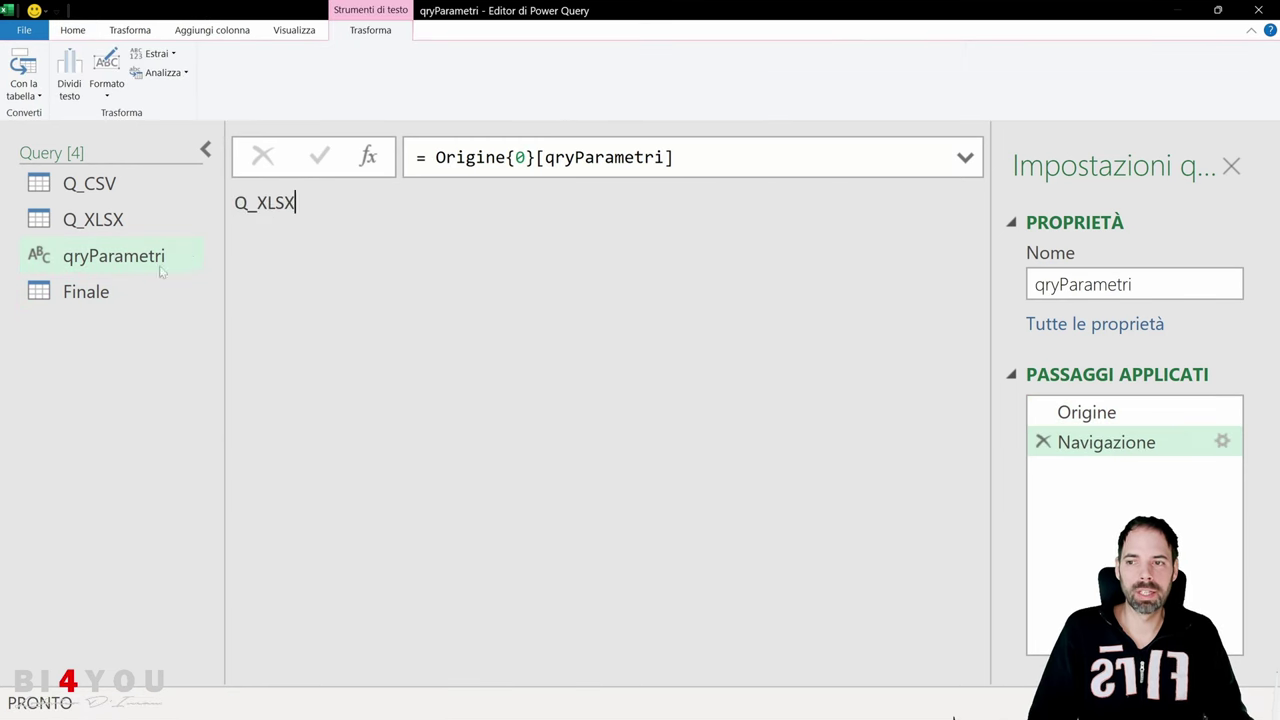
pyautogui.click(120, 291)
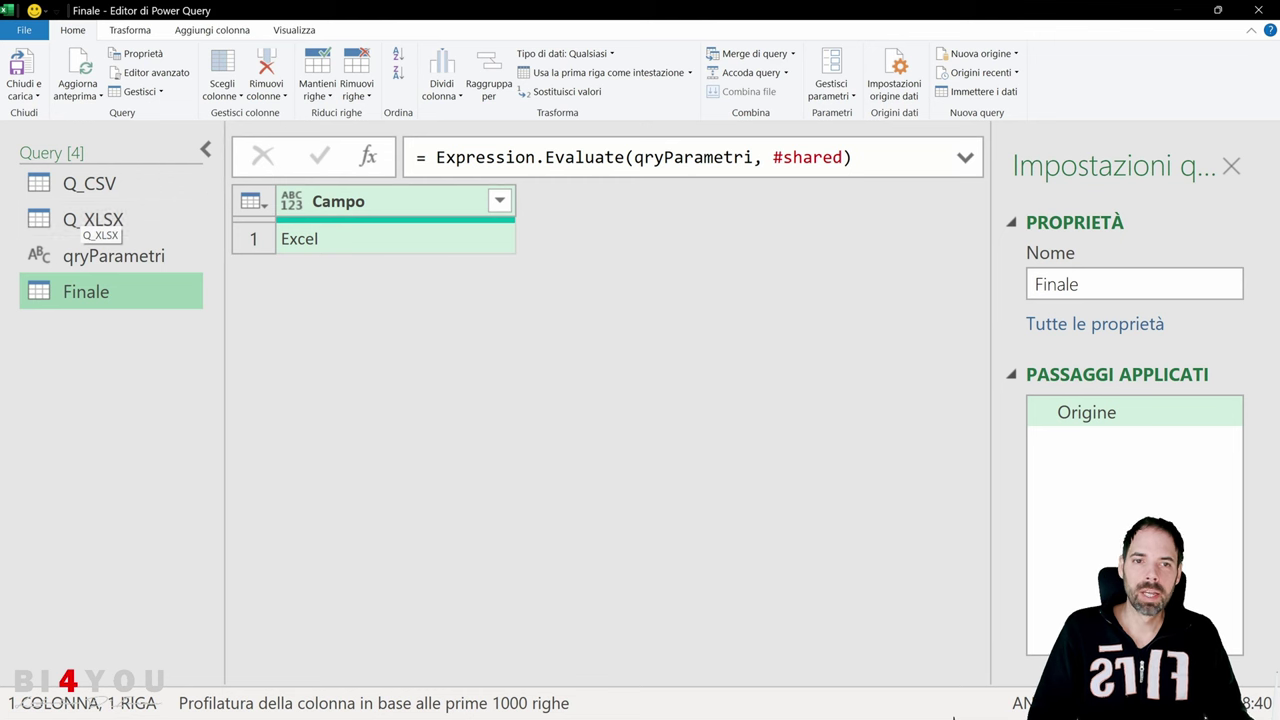
pyautogui.click(985, 54)
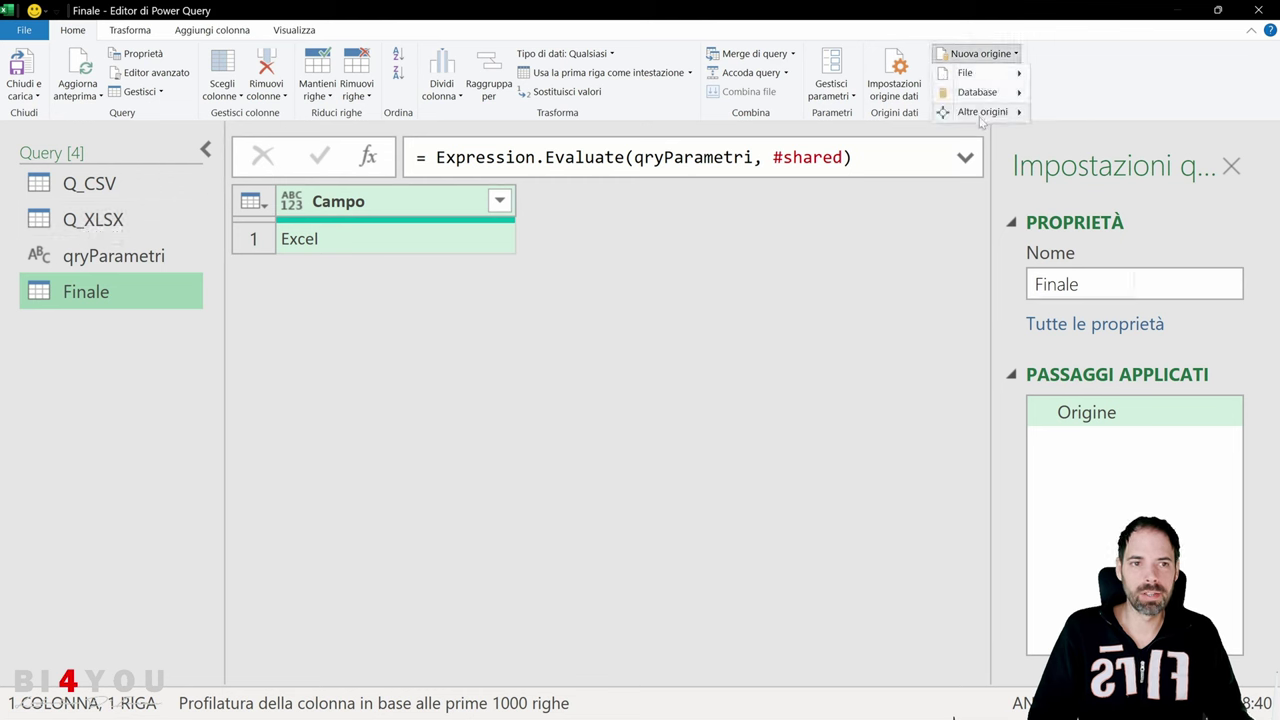
# Step: Create a new blank query Query1 with the formula =#shared
pyautogui.moveTo(984, 118)
pyautogui.click(1114, 276)
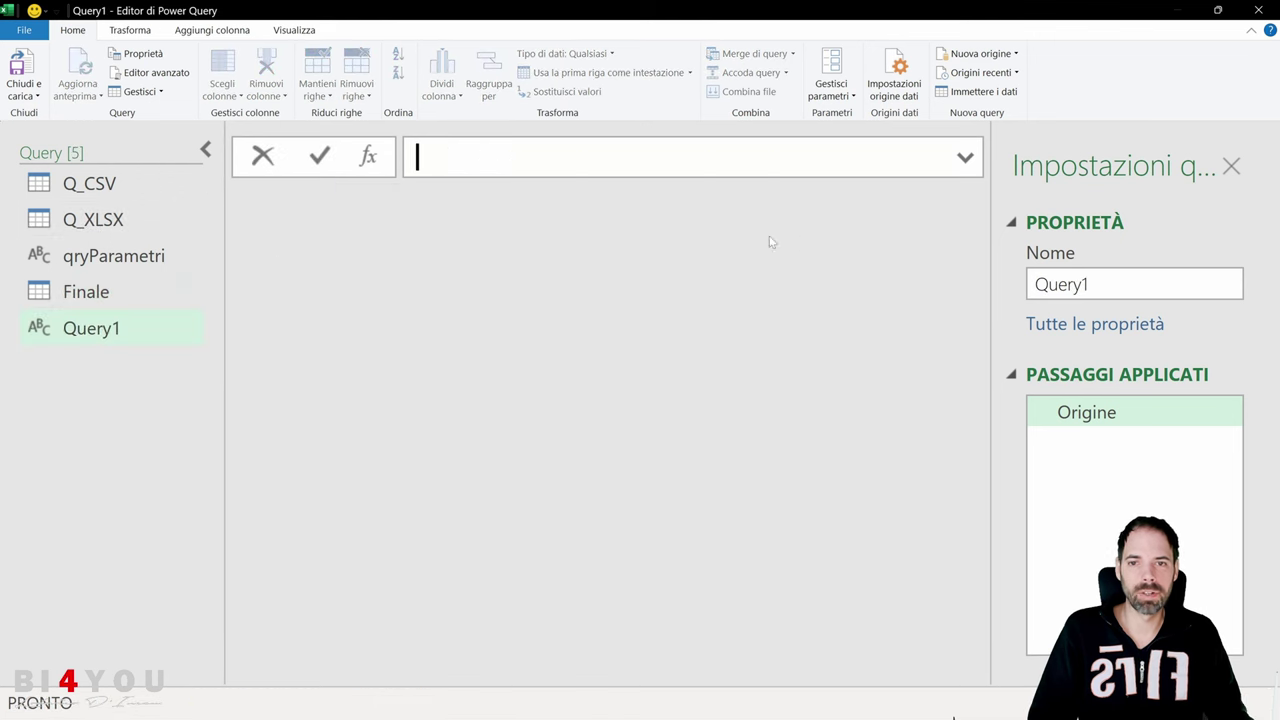
pyautogui.write('#shared')
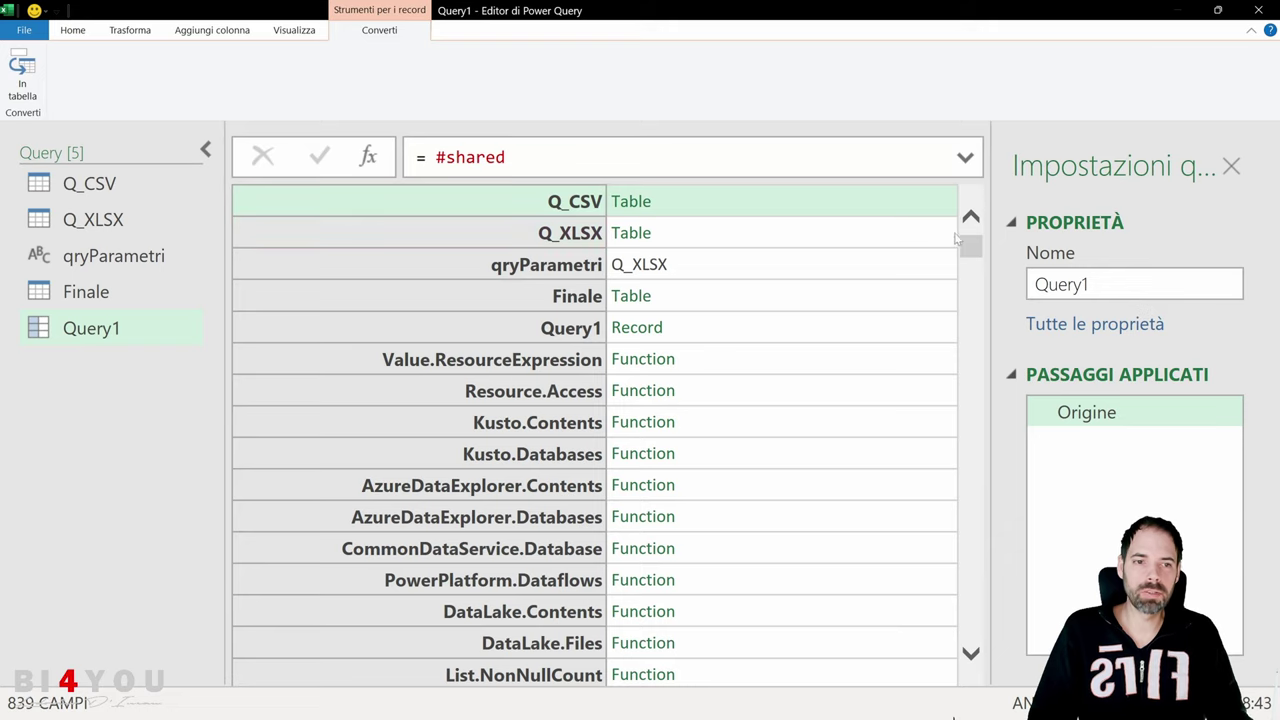
pyautogui.moveTo(968, 247); pyautogui.dragTo(930, 212)
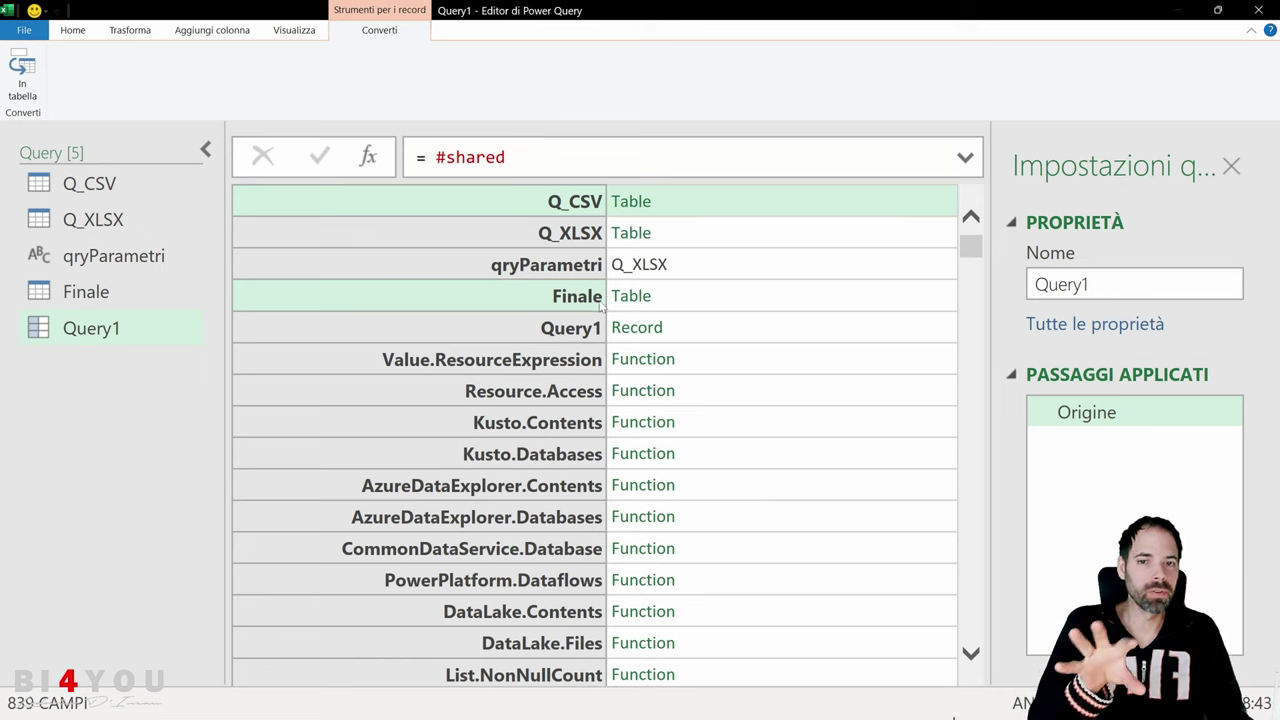
# Step: Preview the Q_CSV, Q_XLSX, qryParametri and Finale entries in the #shared record
pyautogui.click(562, 206)
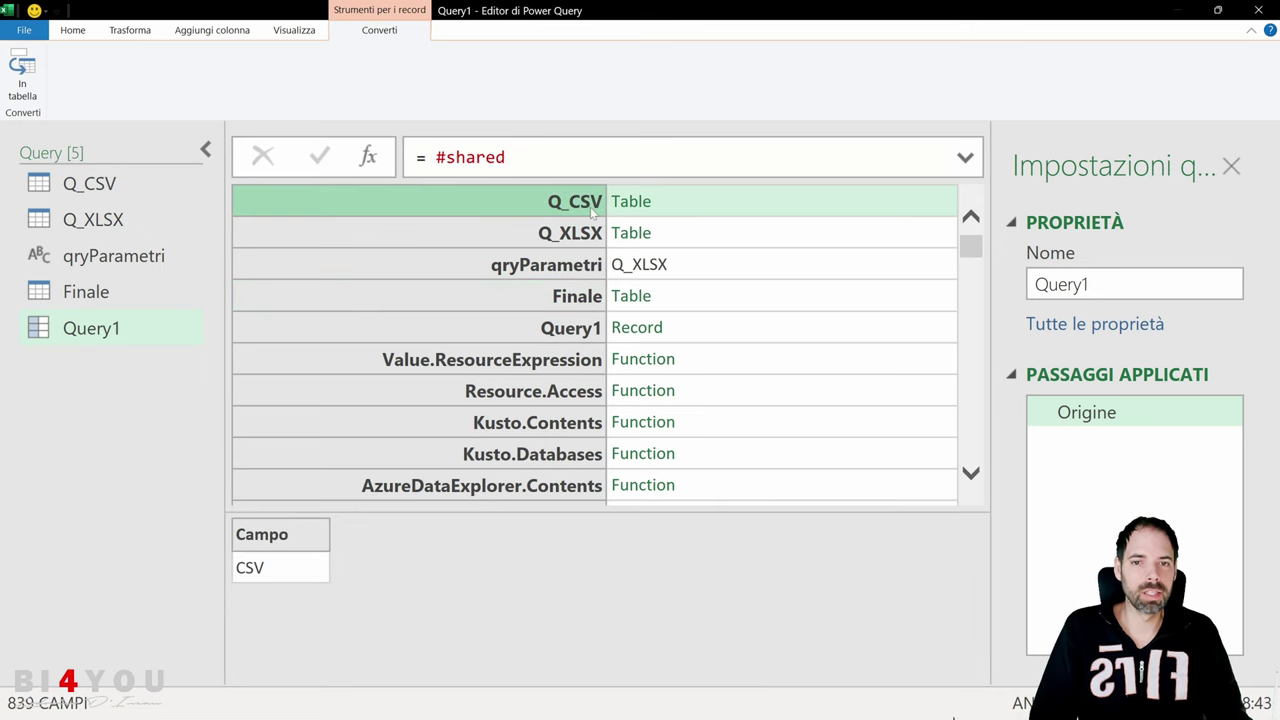
pyautogui.click(548, 240)
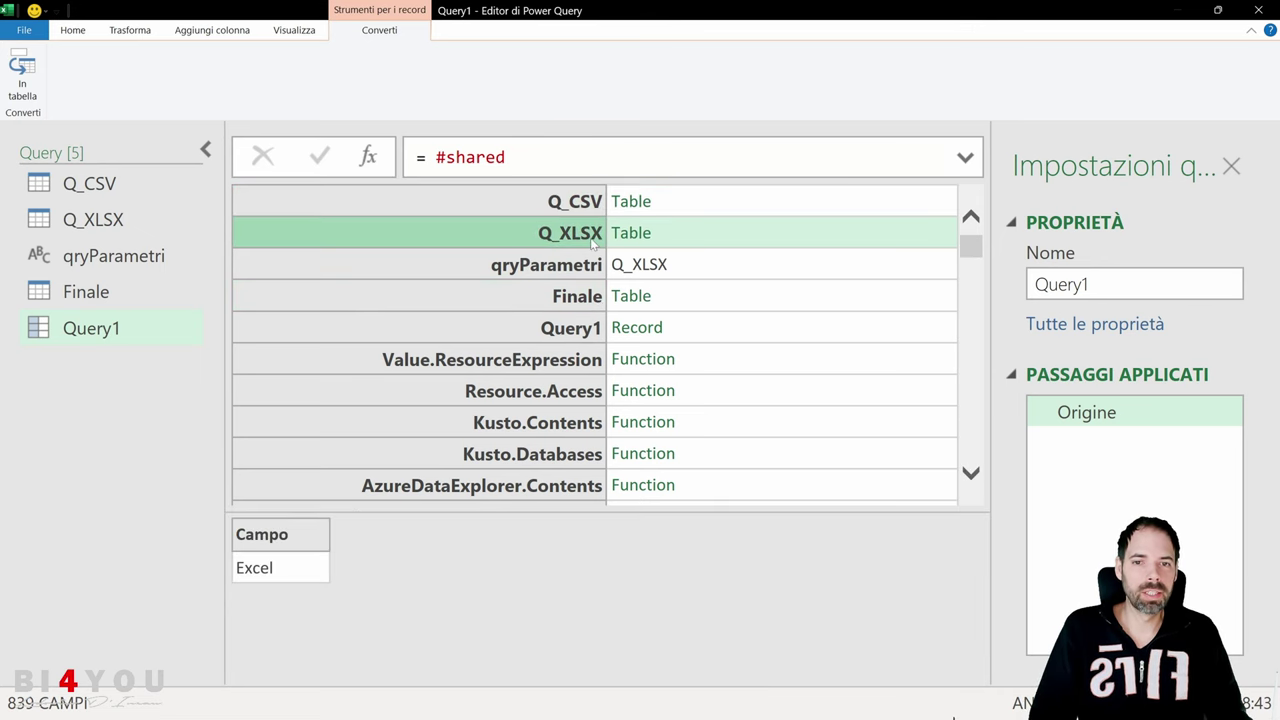
pyautogui.click(560, 270)
pyautogui.click(560, 302)
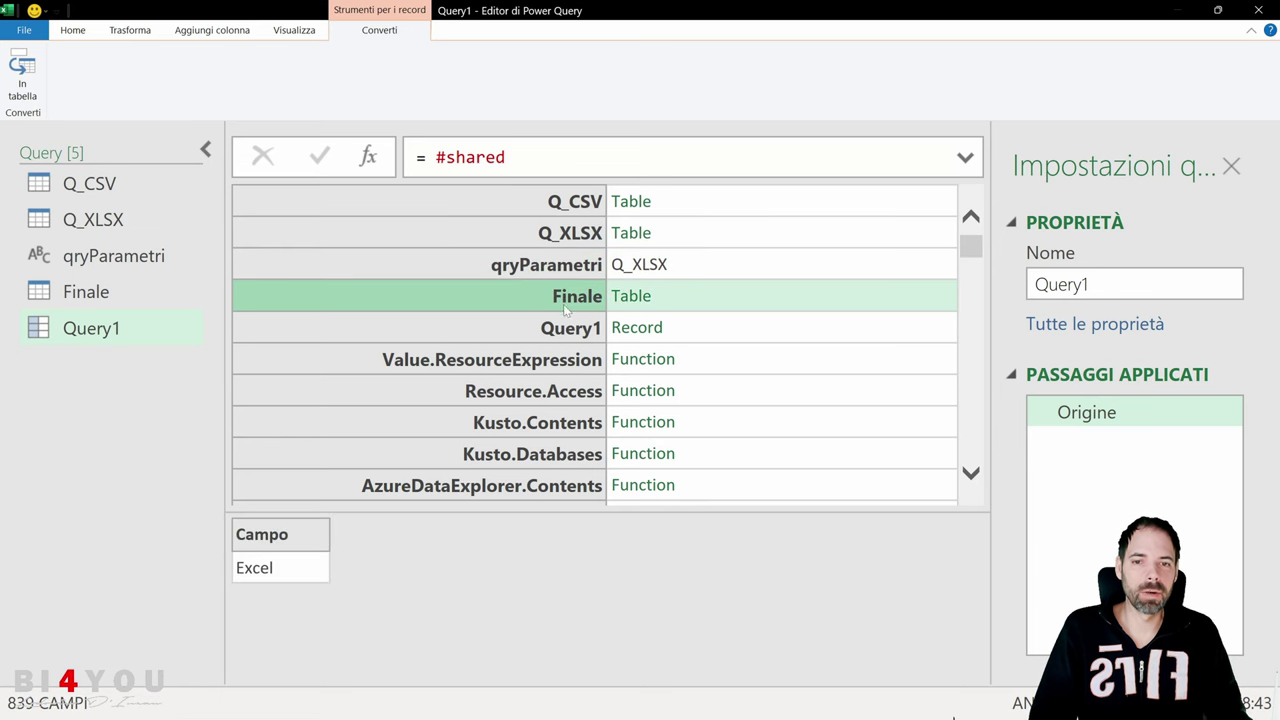
pyautogui.click(558, 275)
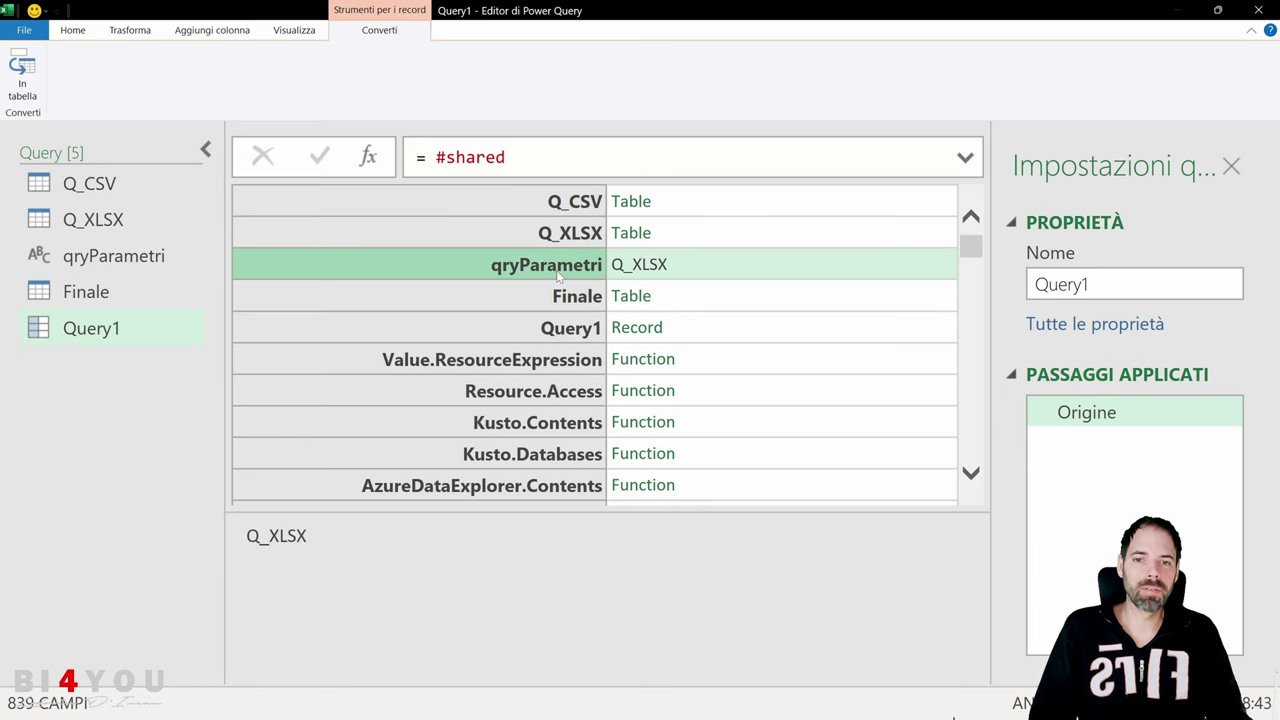
# Step: Compare Finale's formula, highlighting #shared and qryParametri, with qryParametri's XLSX value
pyautogui.click(105, 298)
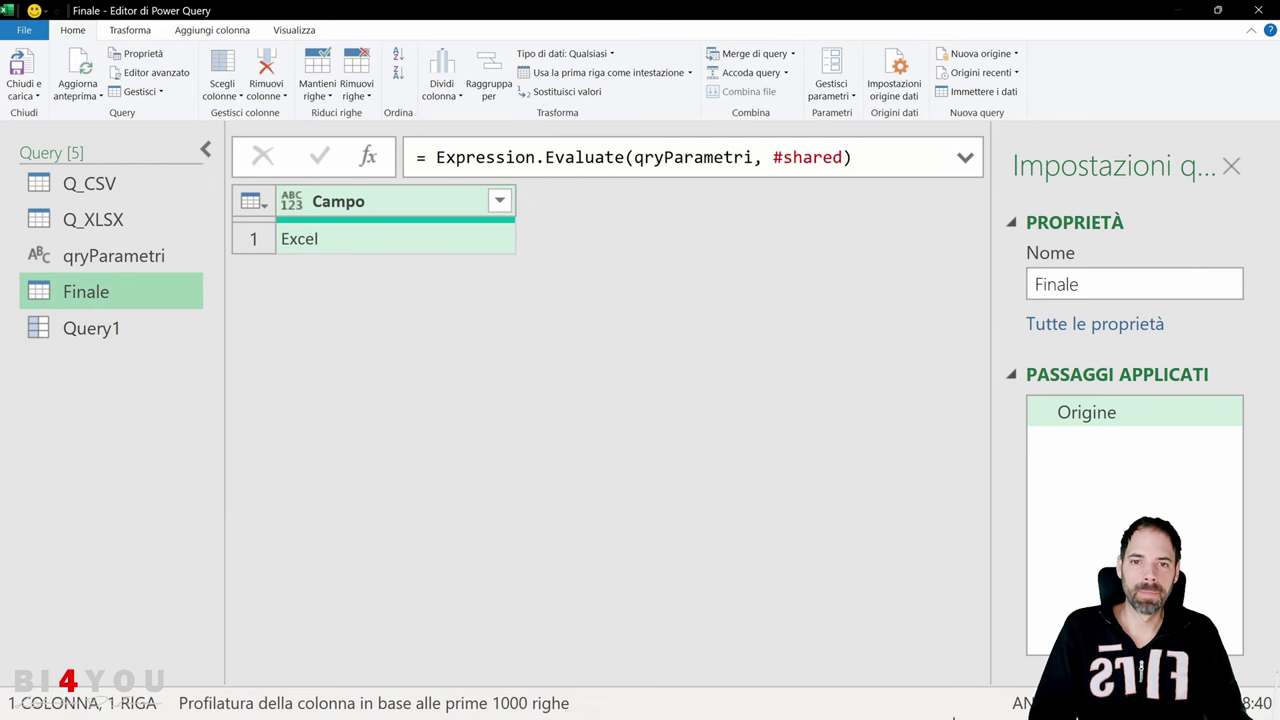
pyautogui.moveTo(772, 157); pyautogui.dragTo(841, 157)
pyautogui.click(756, 157)
pyautogui.moveTo(756, 157); pyautogui.dragTo(634, 157)
pyautogui.click(125, 262)
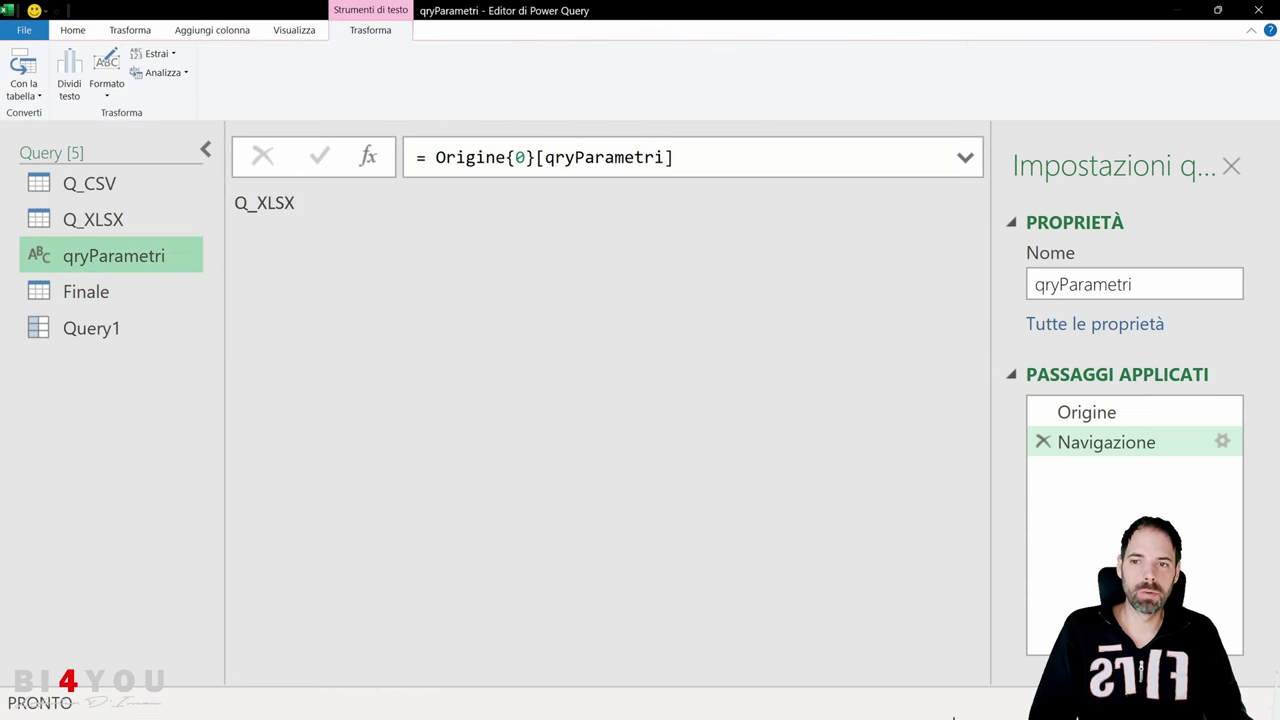
pyautogui.click(100, 292)
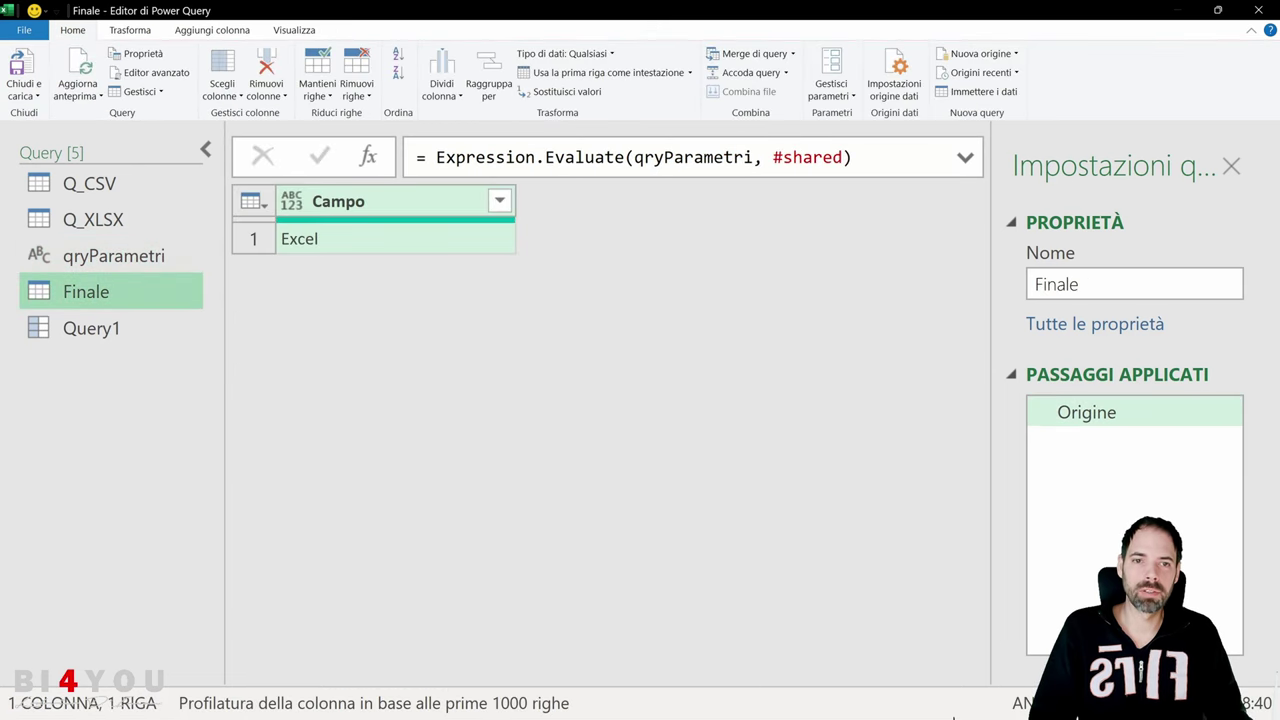
pyautogui.moveTo(756, 157); pyautogui.dragTo(634, 157)
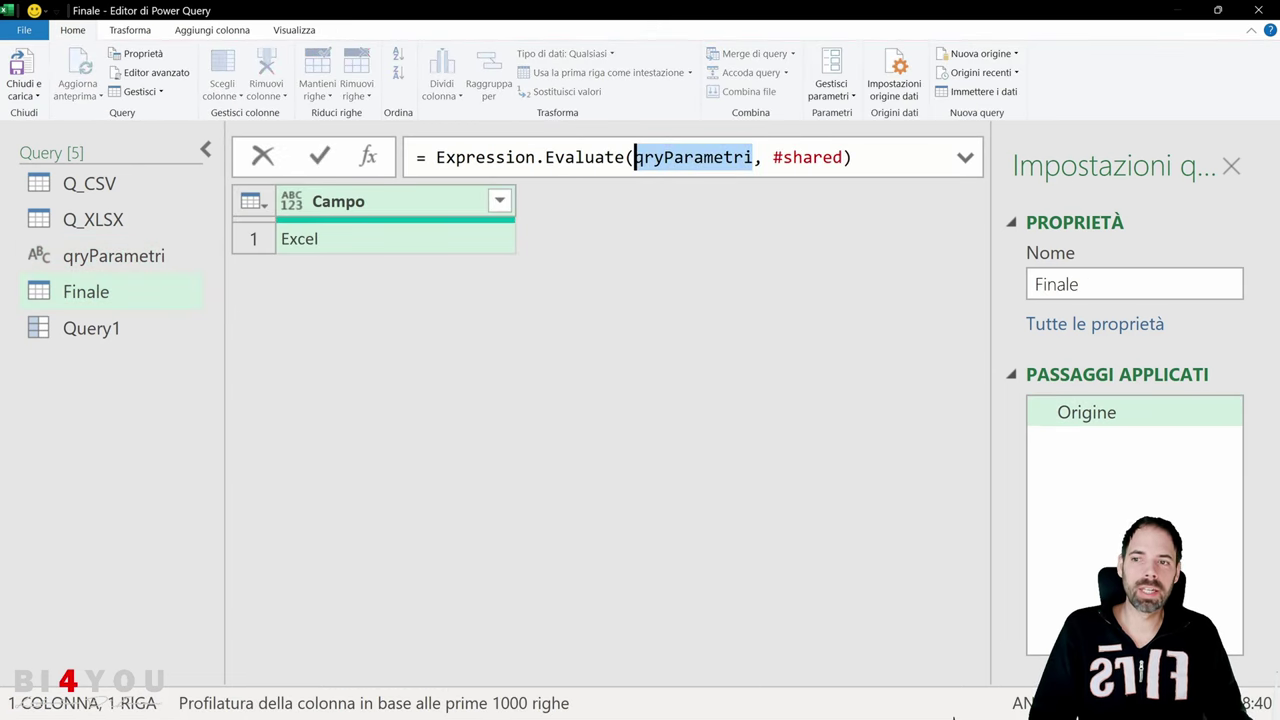
pyautogui.click(140, 258)
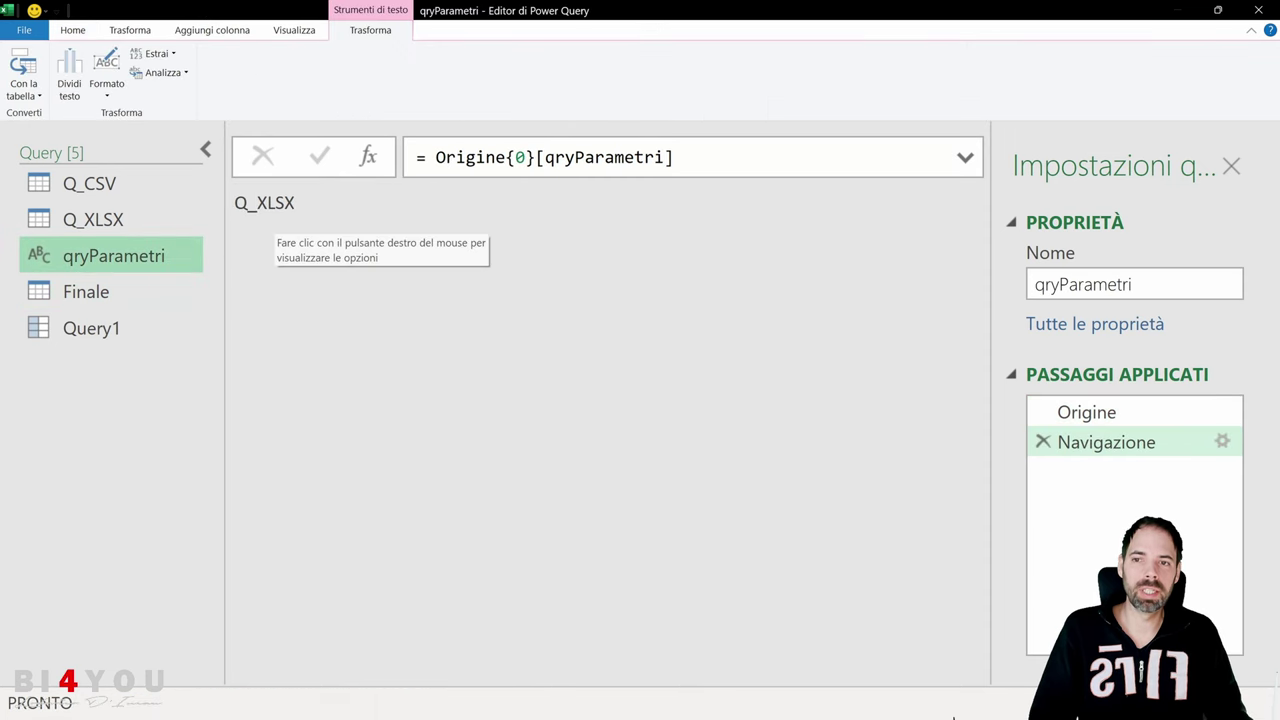
pyautogui.doubleClick(280, 203)
# Step: Back in Query1, drill into the Q_XLSX entry to show its Campo table
pyautogui.click(91, 328)
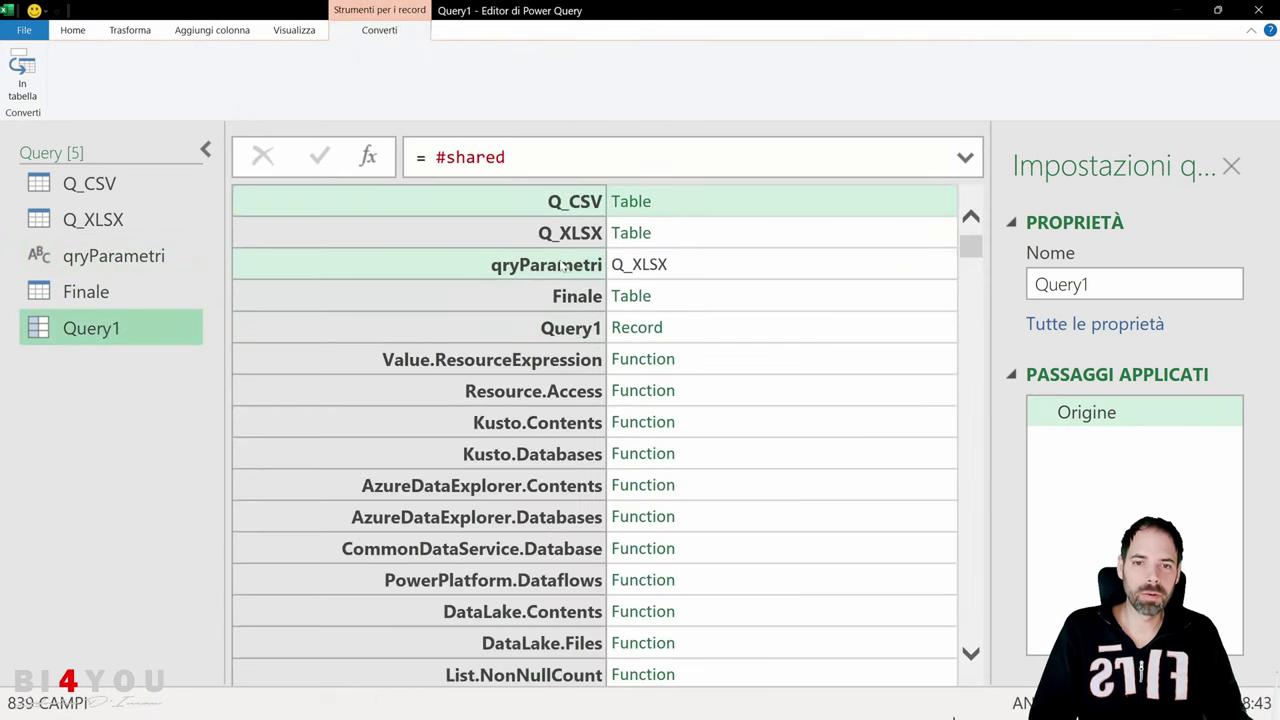
pyautogui.click(563, 265)
pyautogui.click(565, 243)
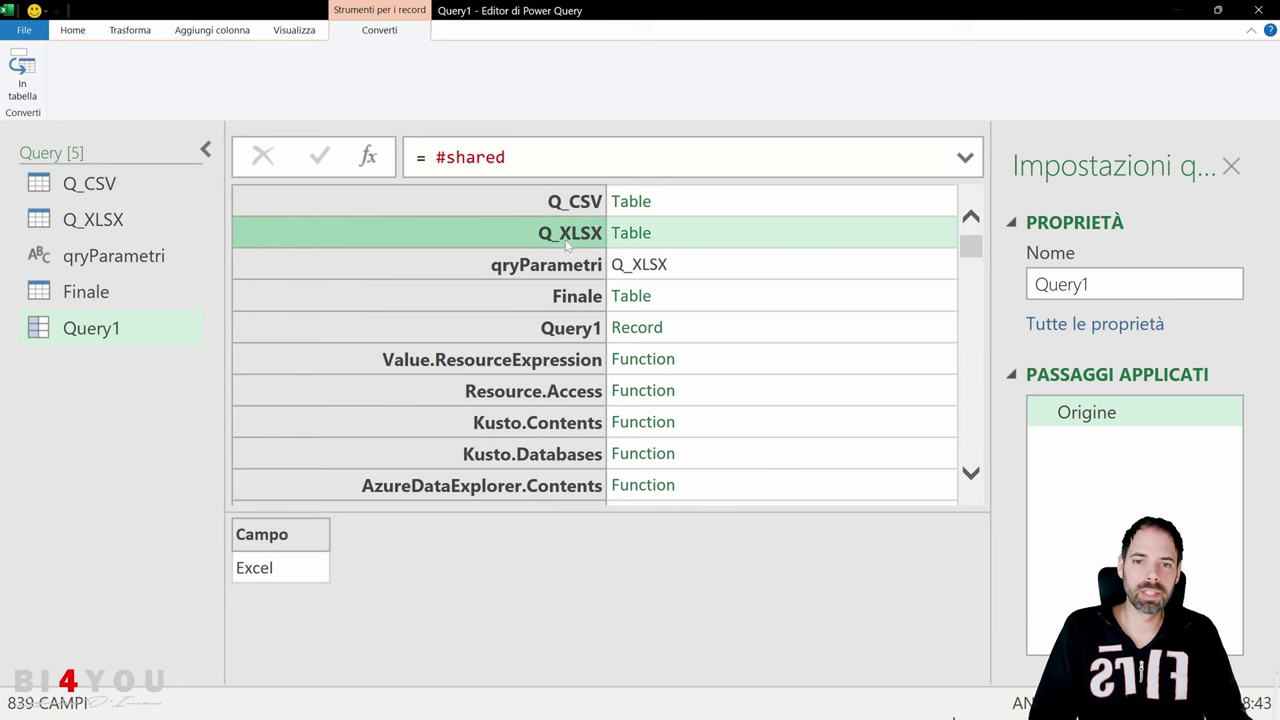
pyautogui.click(707, 238)
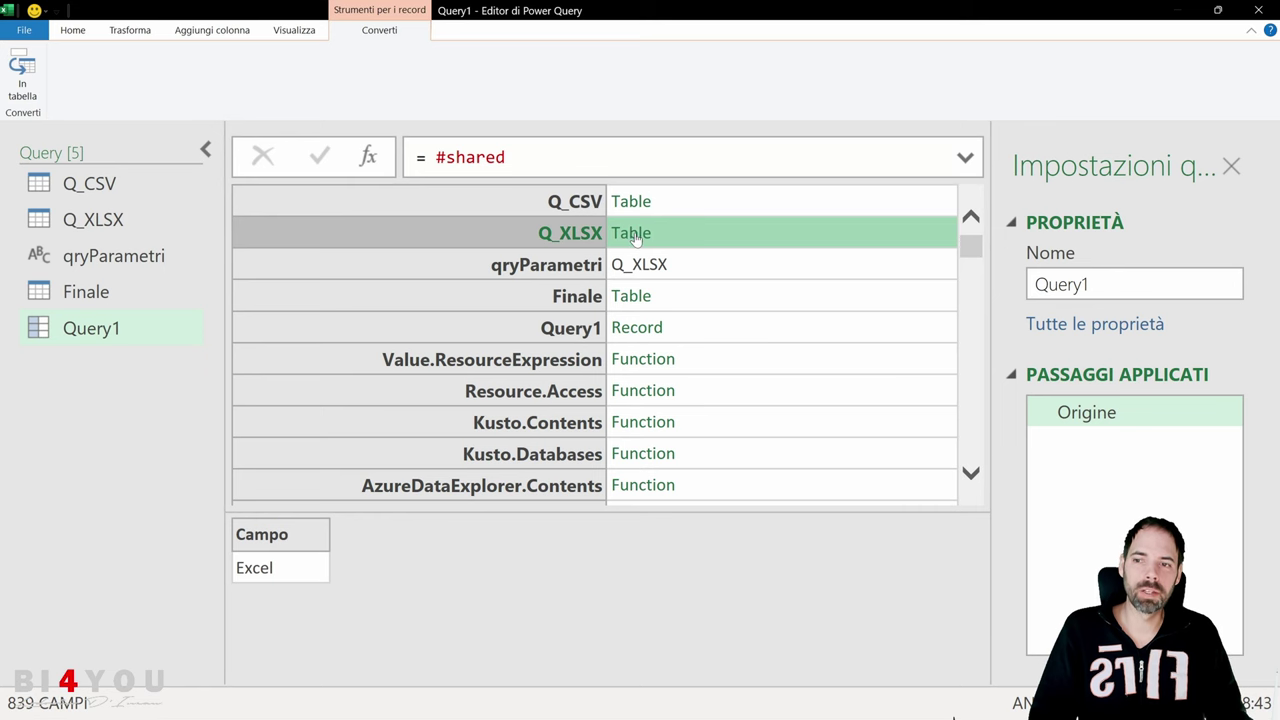
pyautogui.click(634, 236)
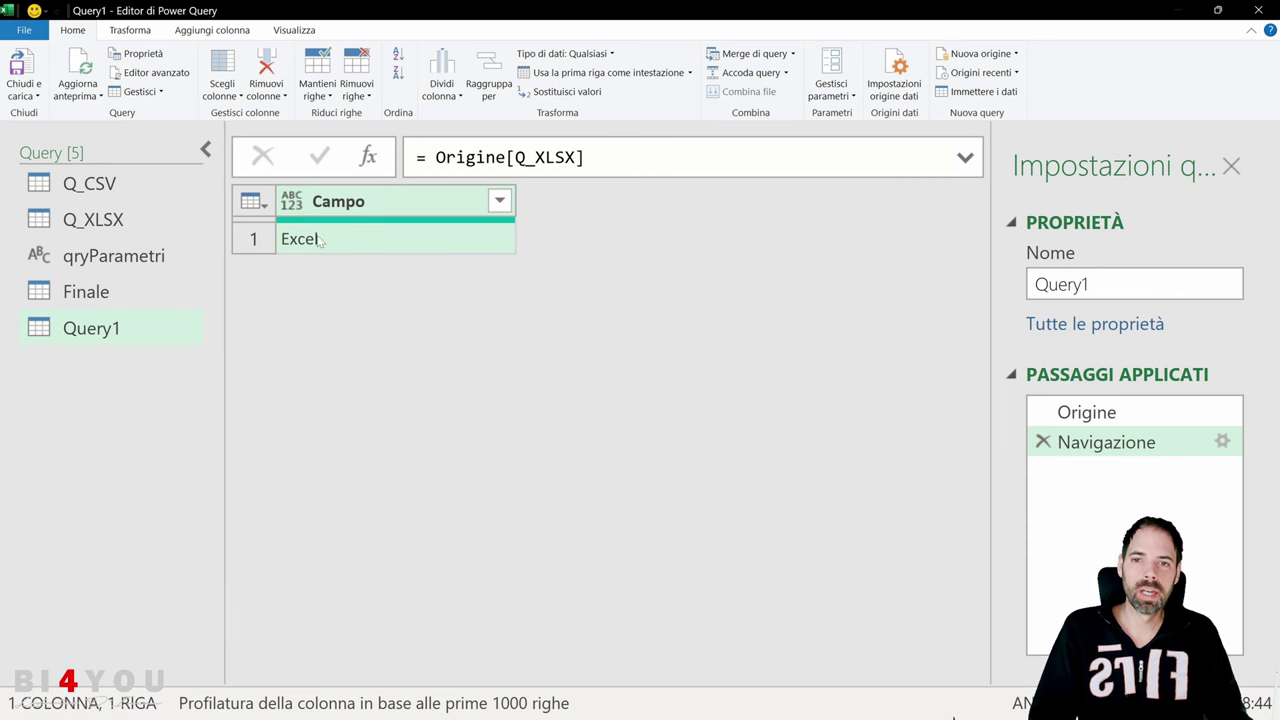
# Step: Compare the Excel value with qryParametri in Finale's formula, leaving the formula unchanged
pyautogui.click(320, 241)
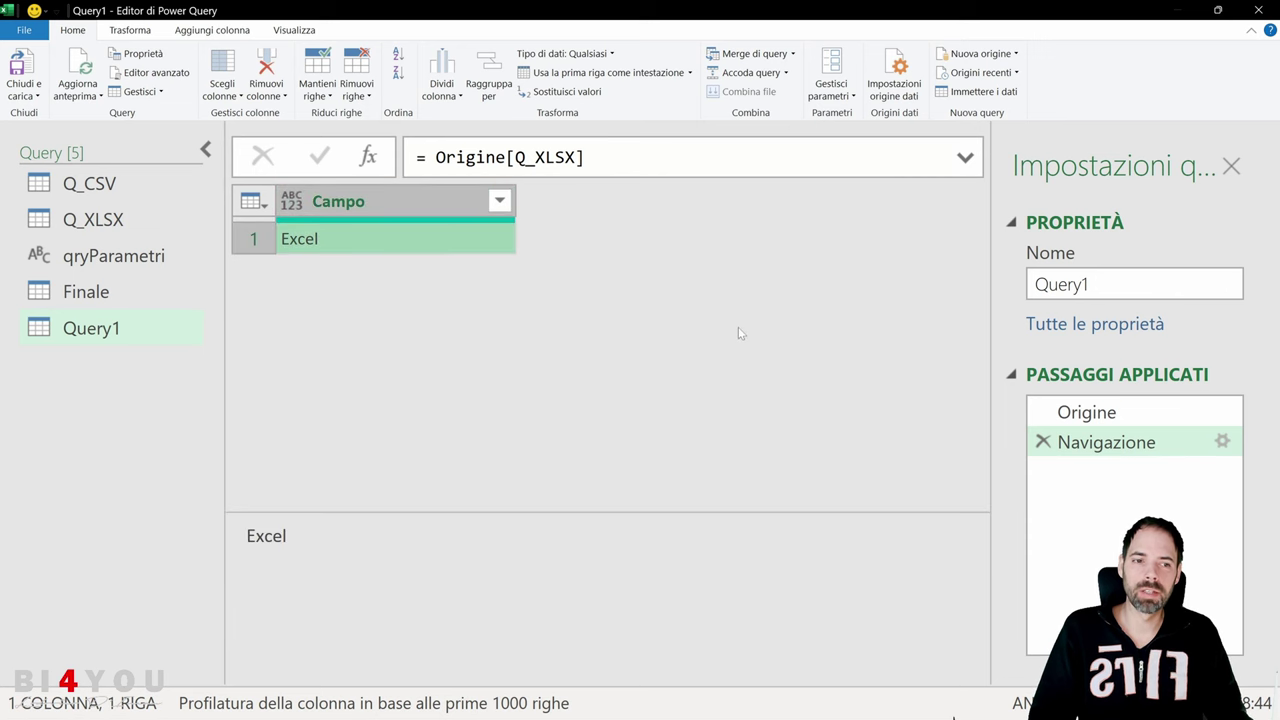
pyautogui.click(100, 256)
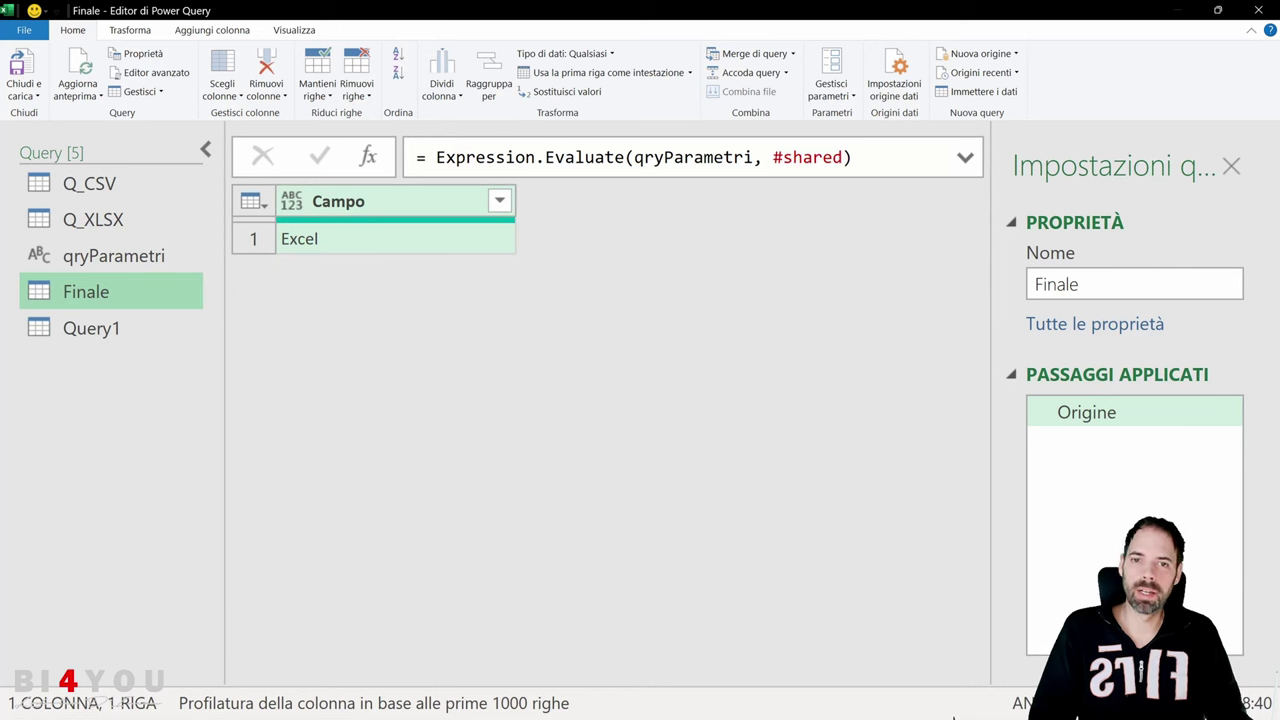
pyautogui.moveTo(852, 157); pyautogui.dragTo(634, 157)
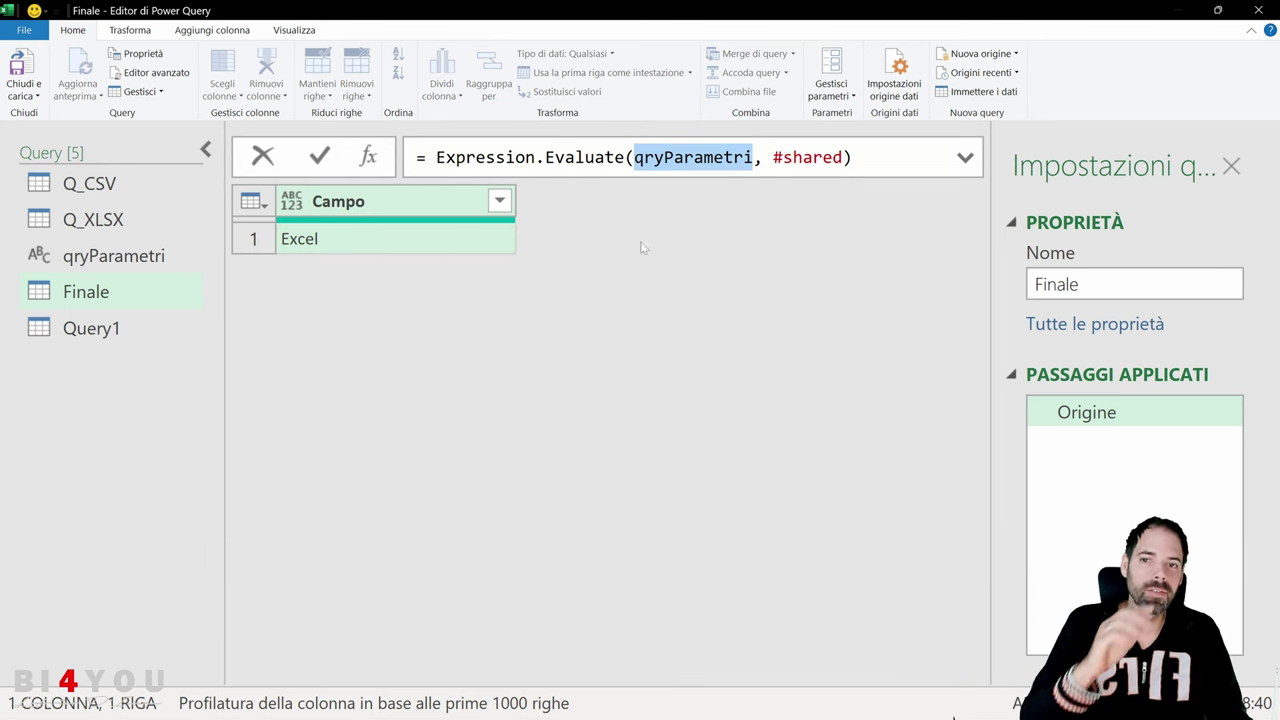
pyautogui.click(629, 277)
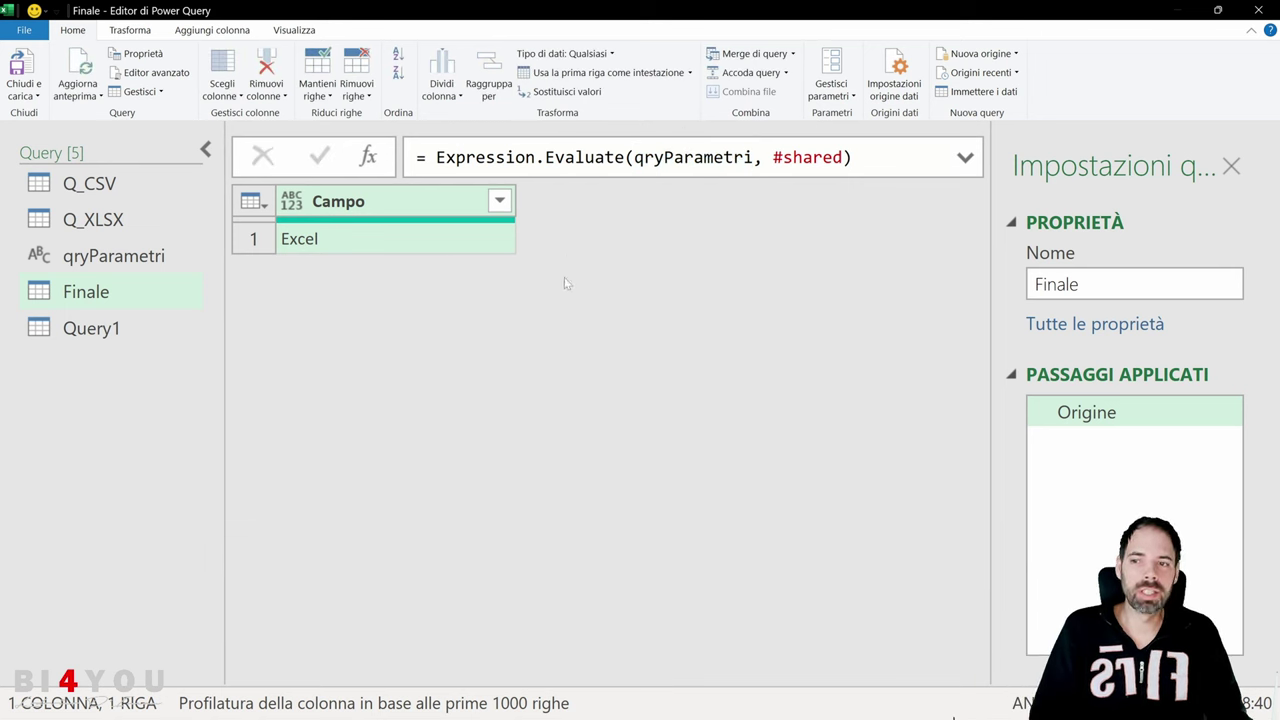
# Step: Request deletion of Query1 with Elimina from its context menu
pyautogui.click(130, 327)
pyautogui.rightClick(130, 327)
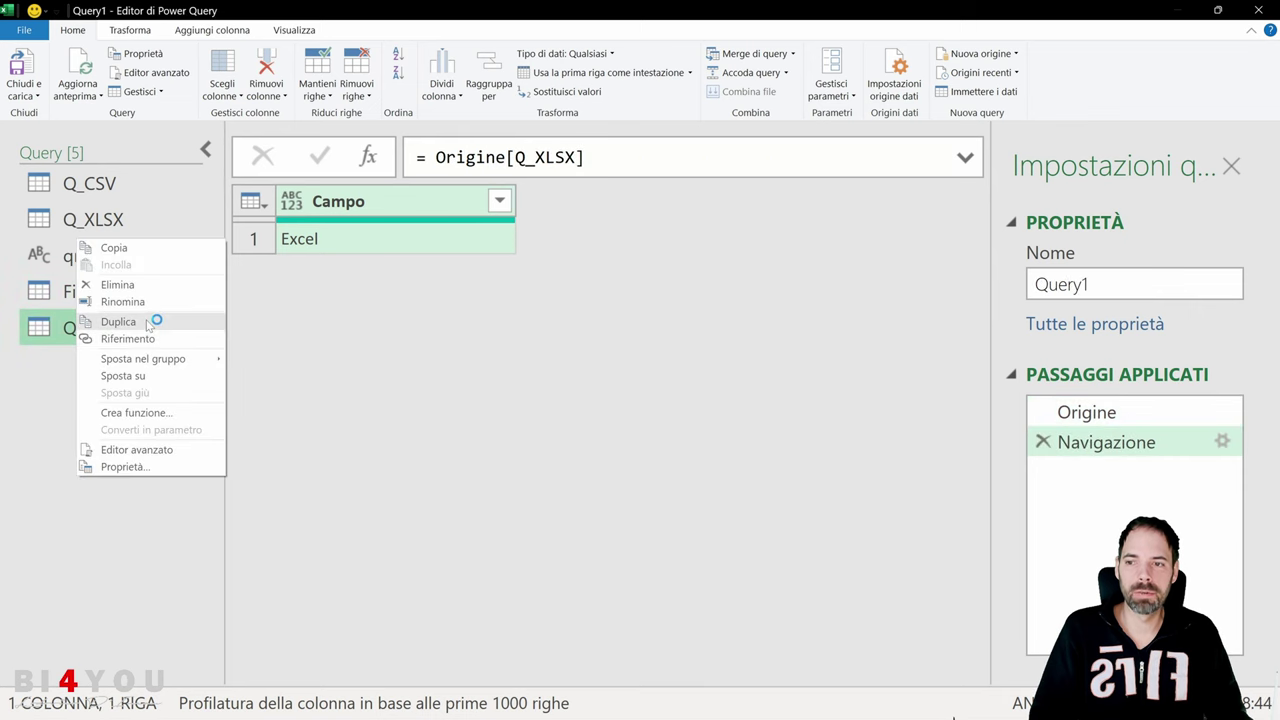
pyautogui.click(150, 286)
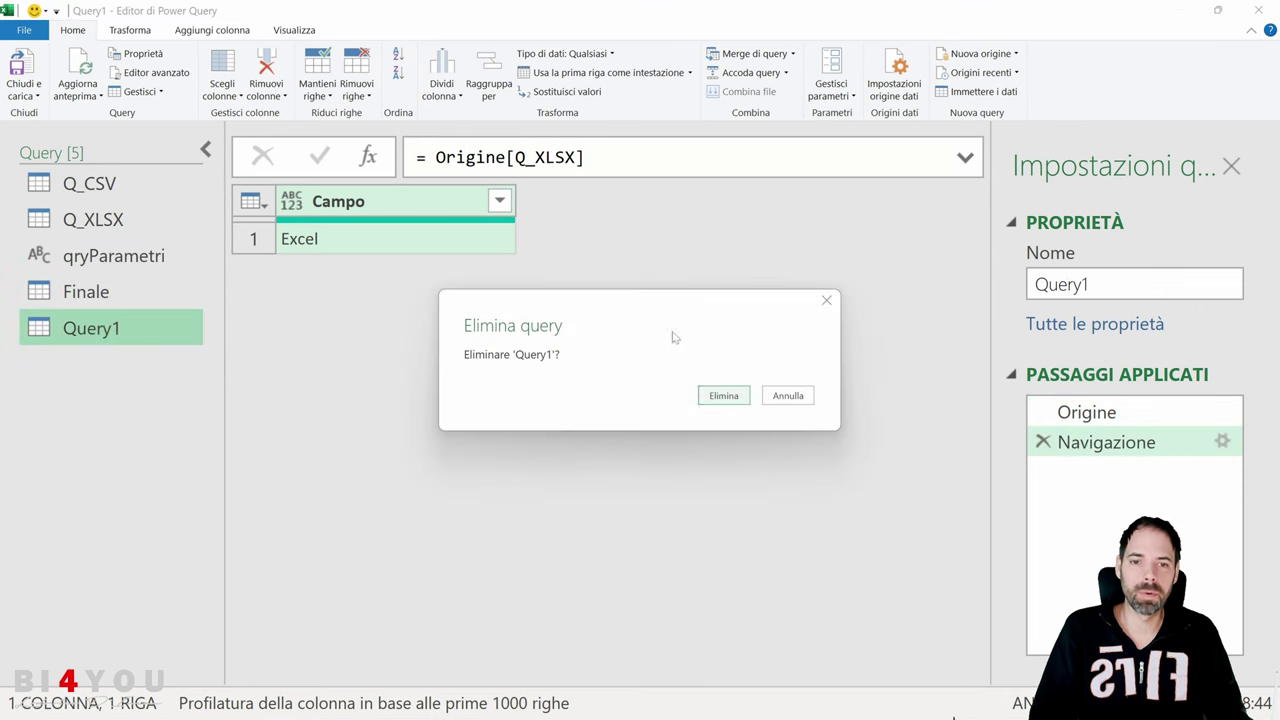
# Step: Confirm deleting Query1, leaving Q_CSV, Q_XLSX, qryParametri and Finale
pyautogui.click(733, 398)
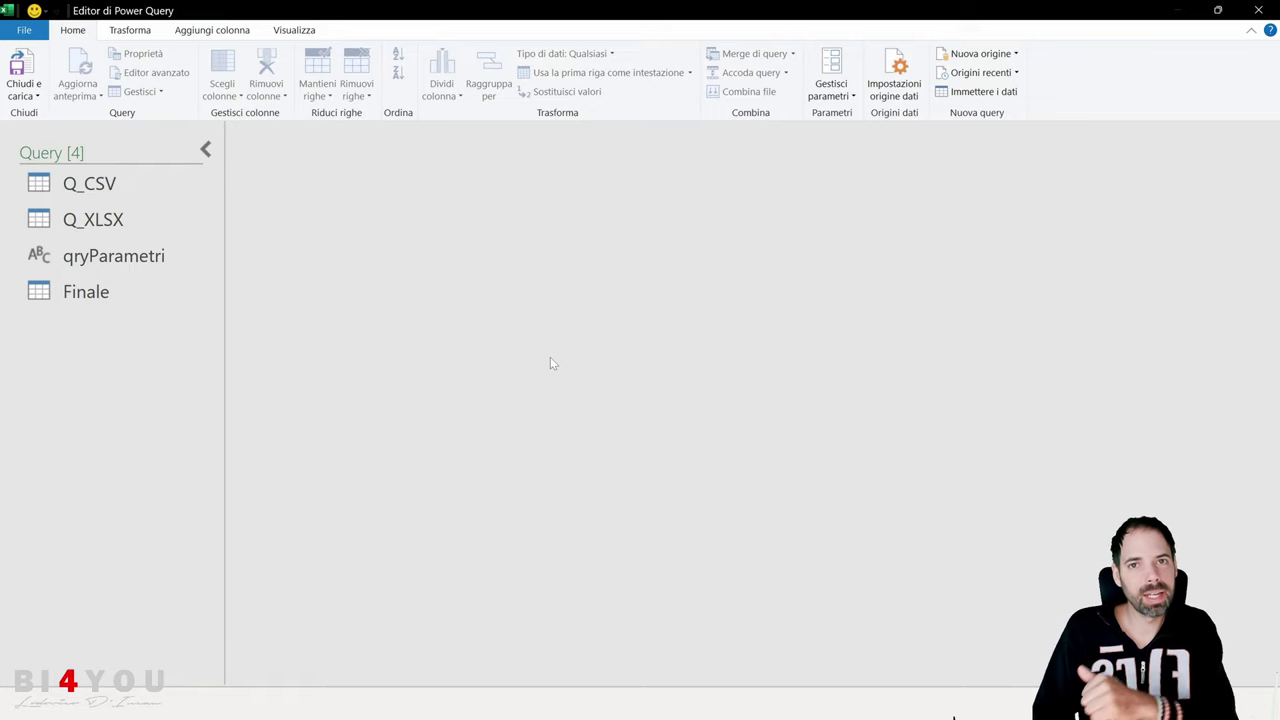
pyautogui.click(22, 62)
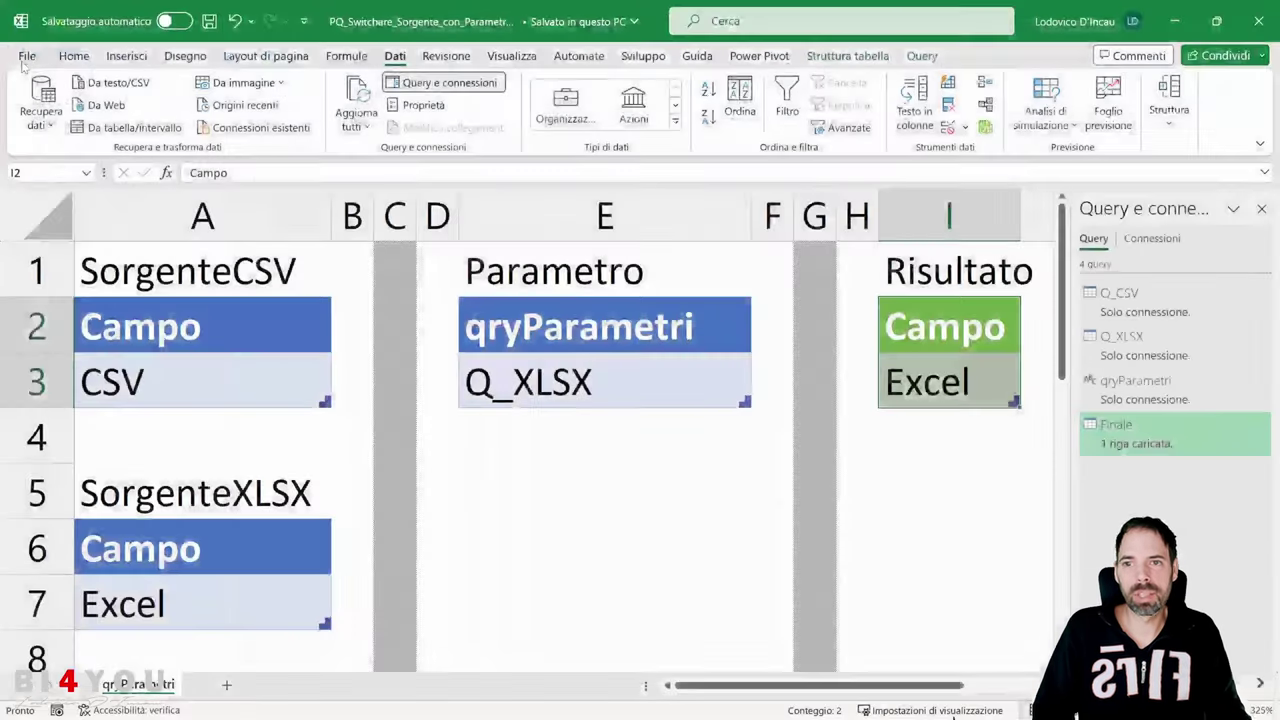